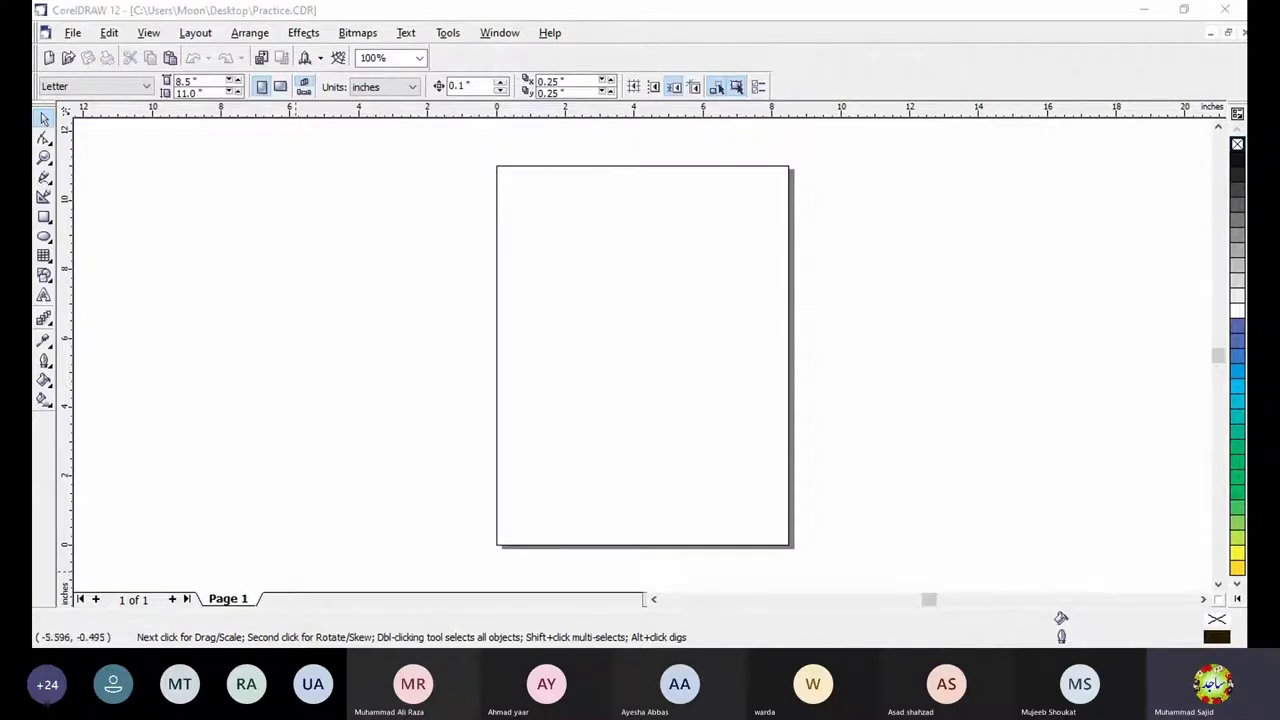
left_click(630, 295)
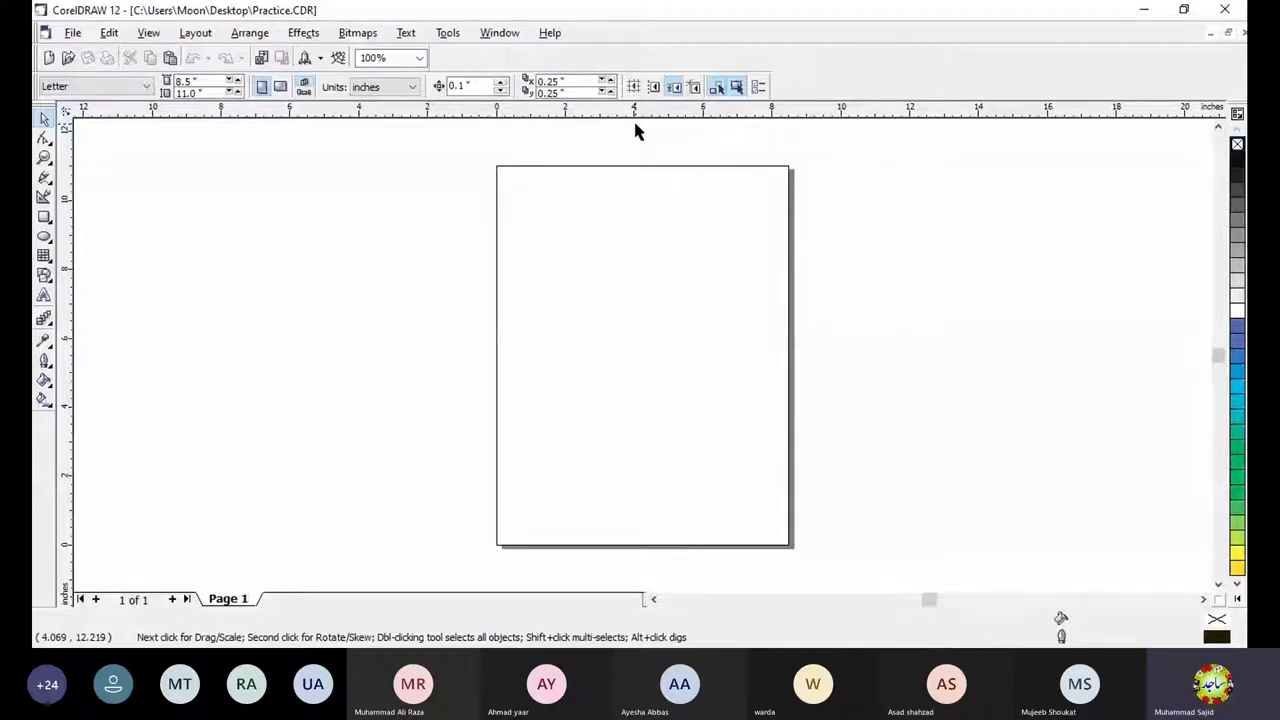
left_click(718, 90)
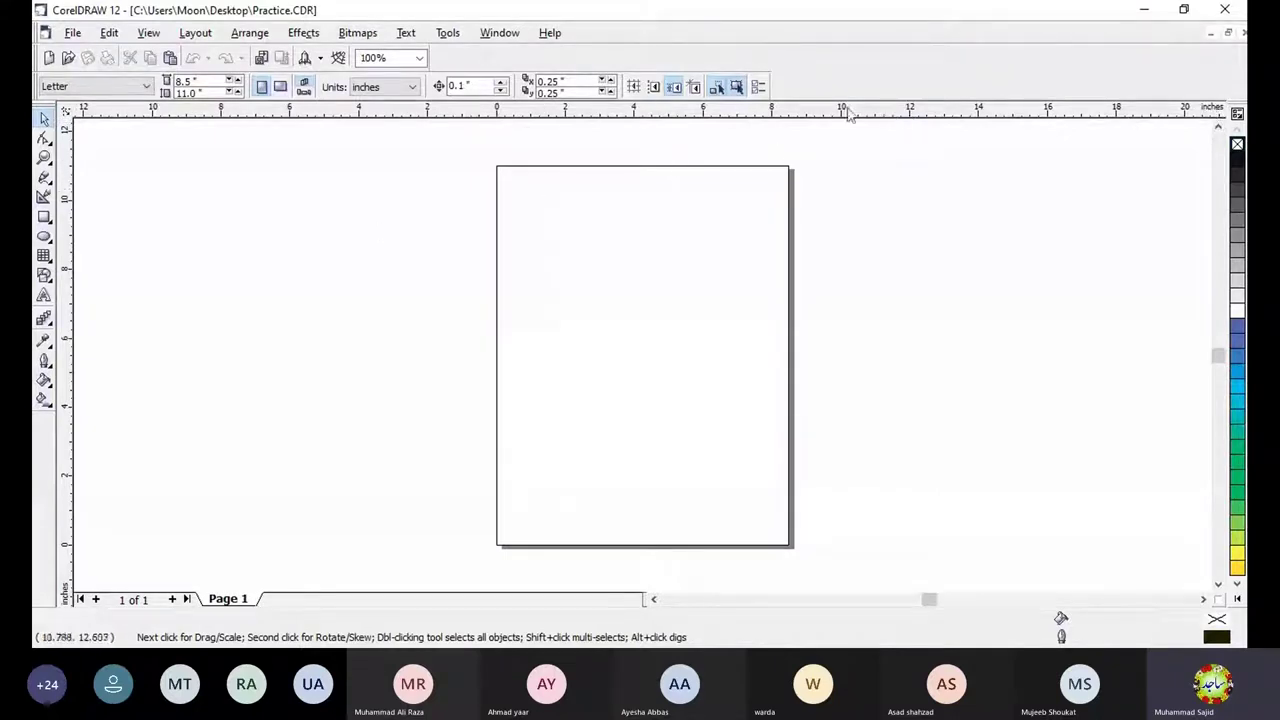
Switch the drawing units to centimeters and back to inches.
left_click(414, 88)
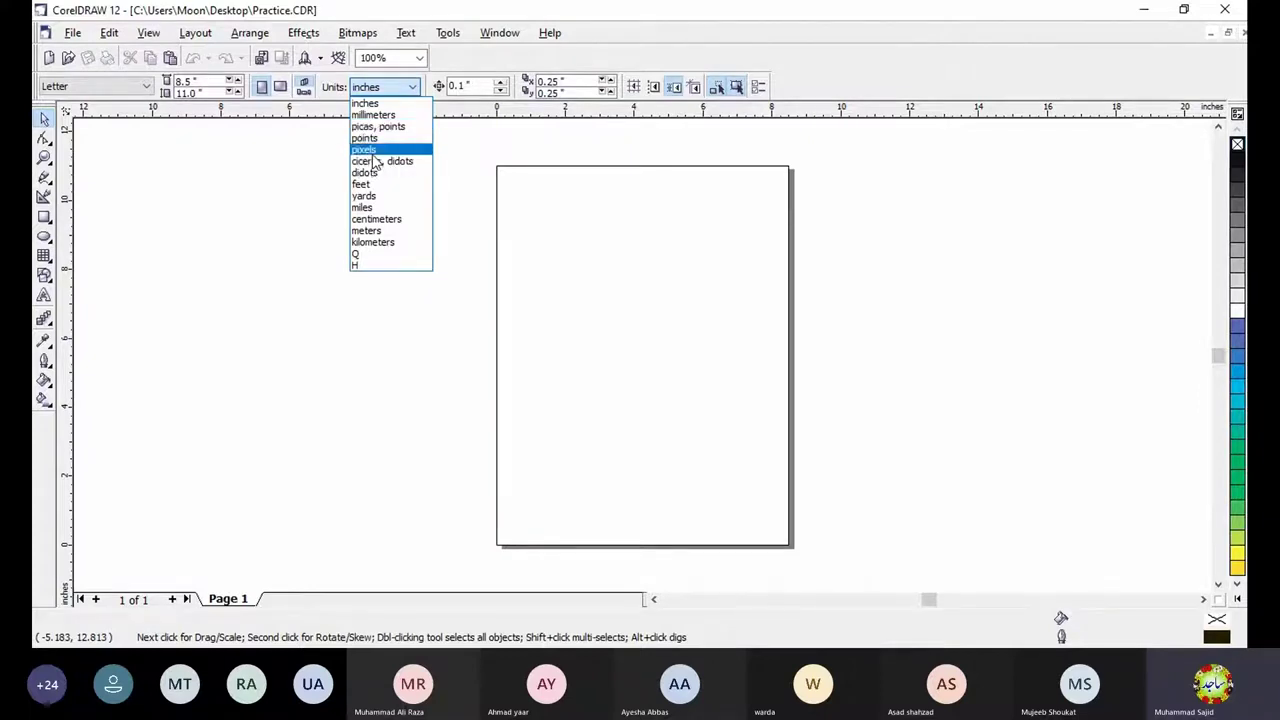
left_click(378, 219)
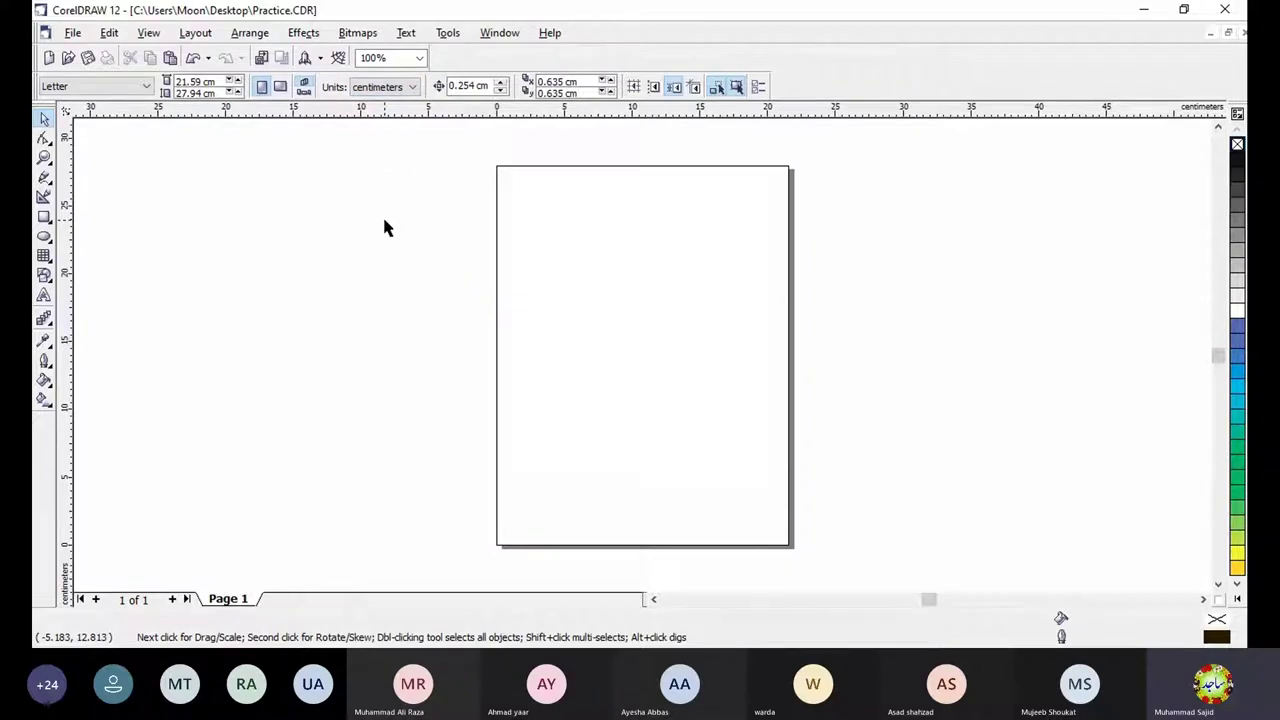
left_click(413, 88)
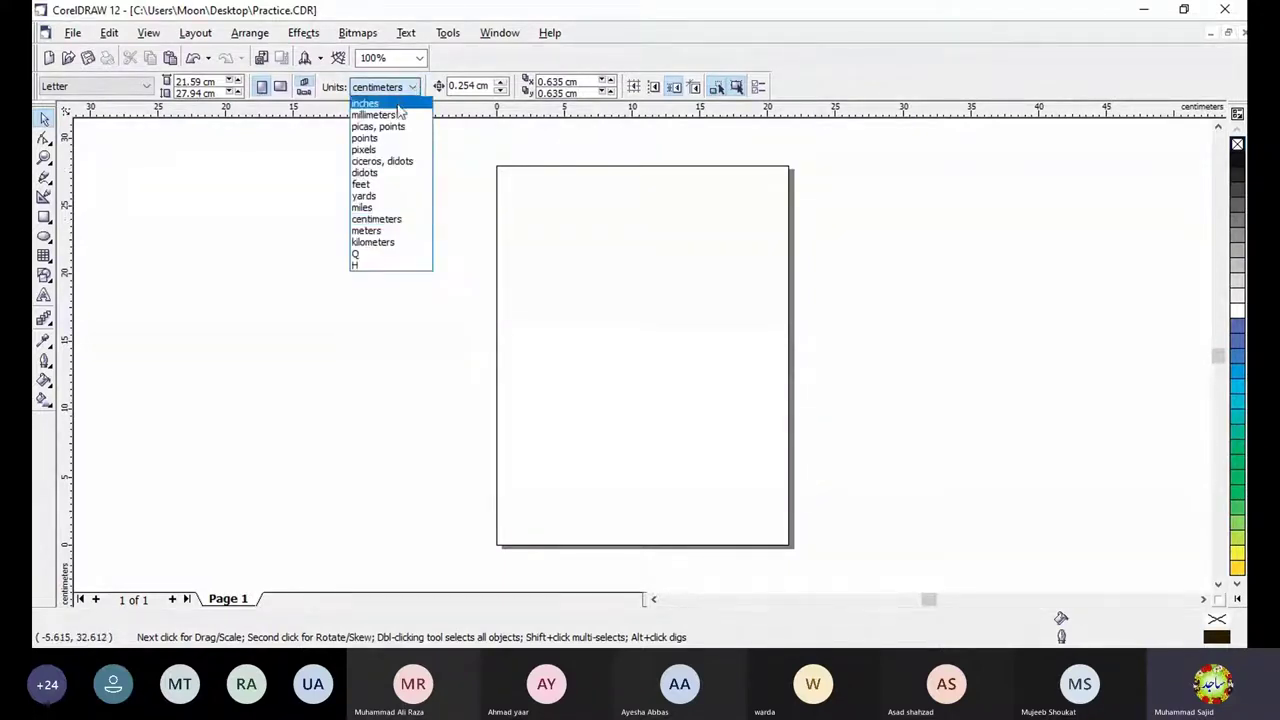
left_click(392, 104)
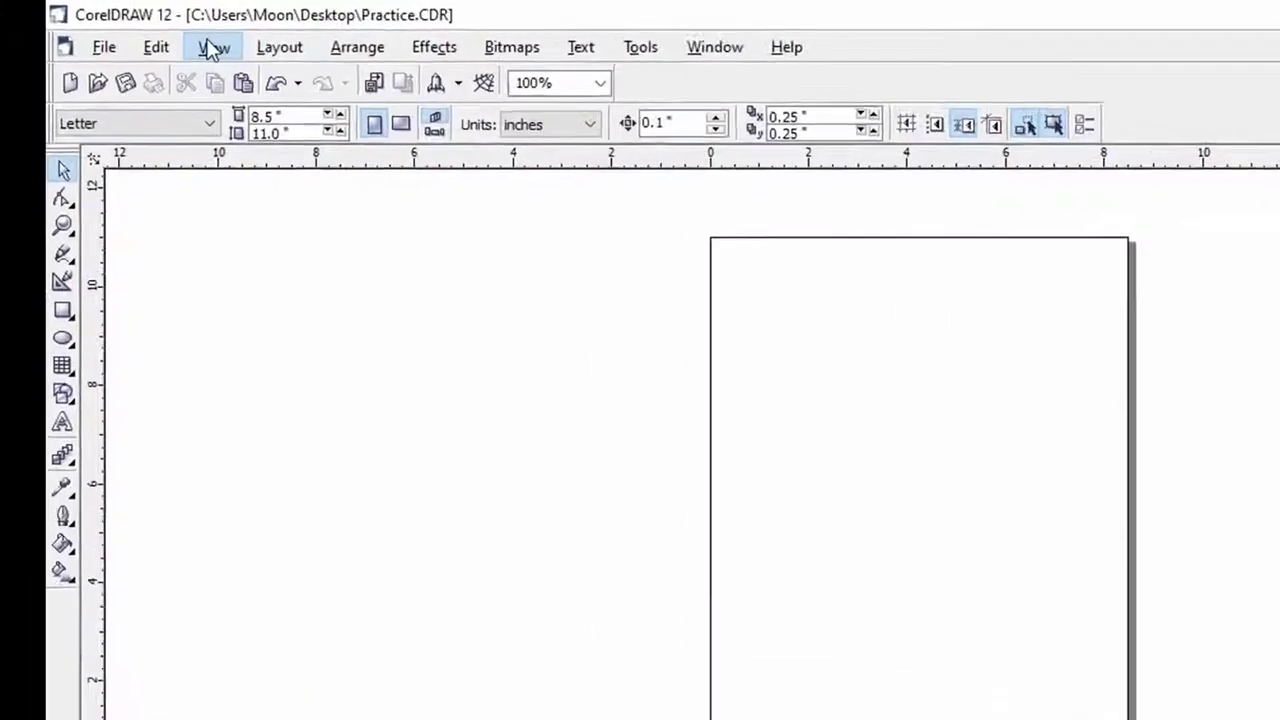
Hide the rulers and show them again.
left_click(148, 33)
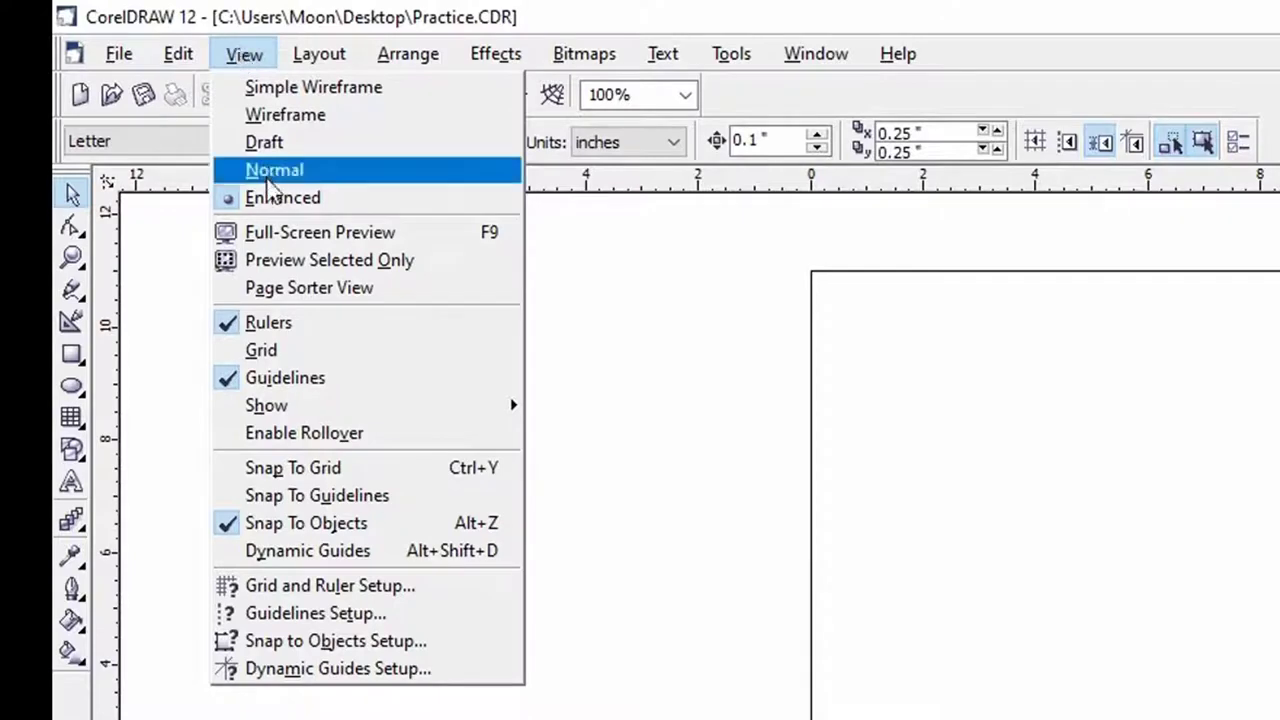
left_click(310, 336)
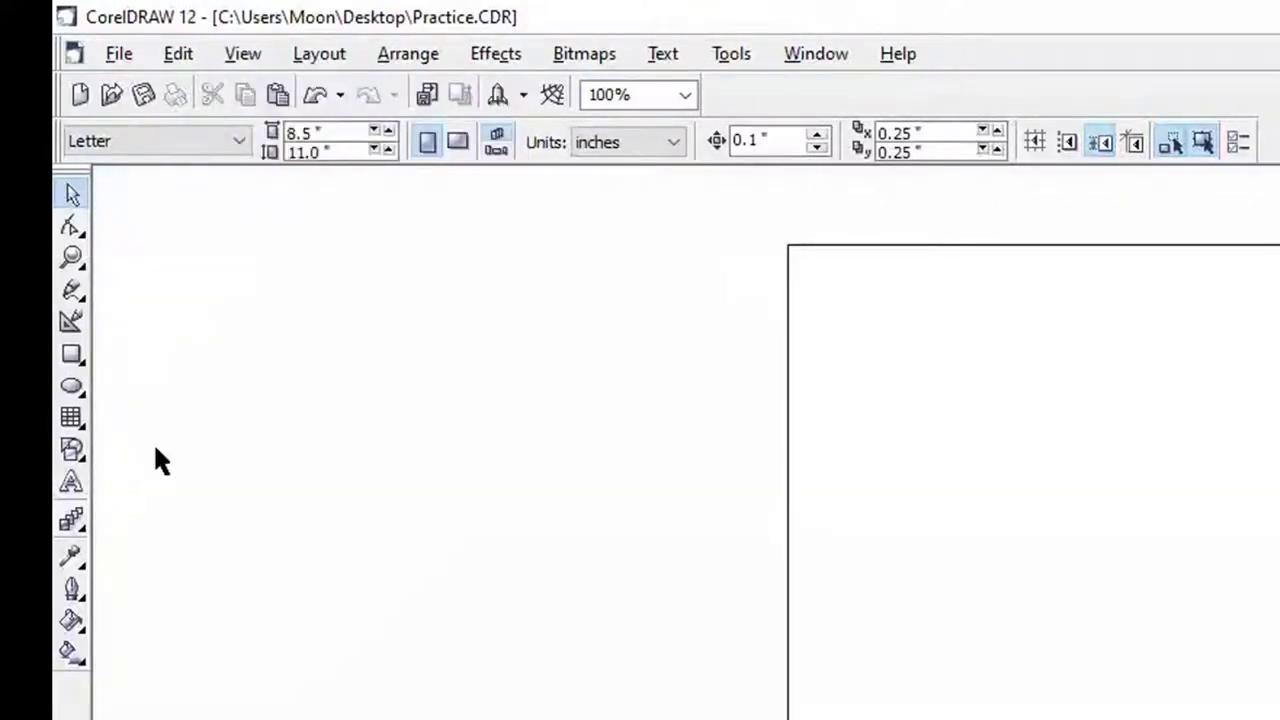
left_click(252, 59)
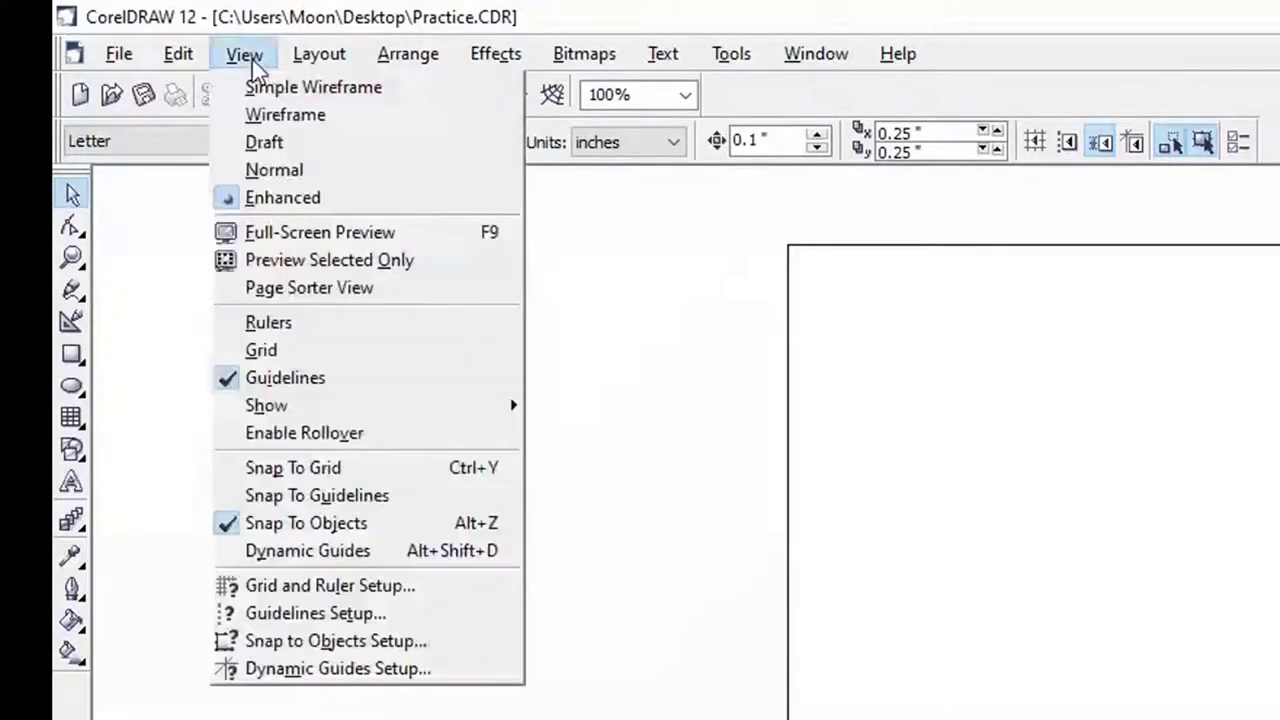
left_click(290, 324)
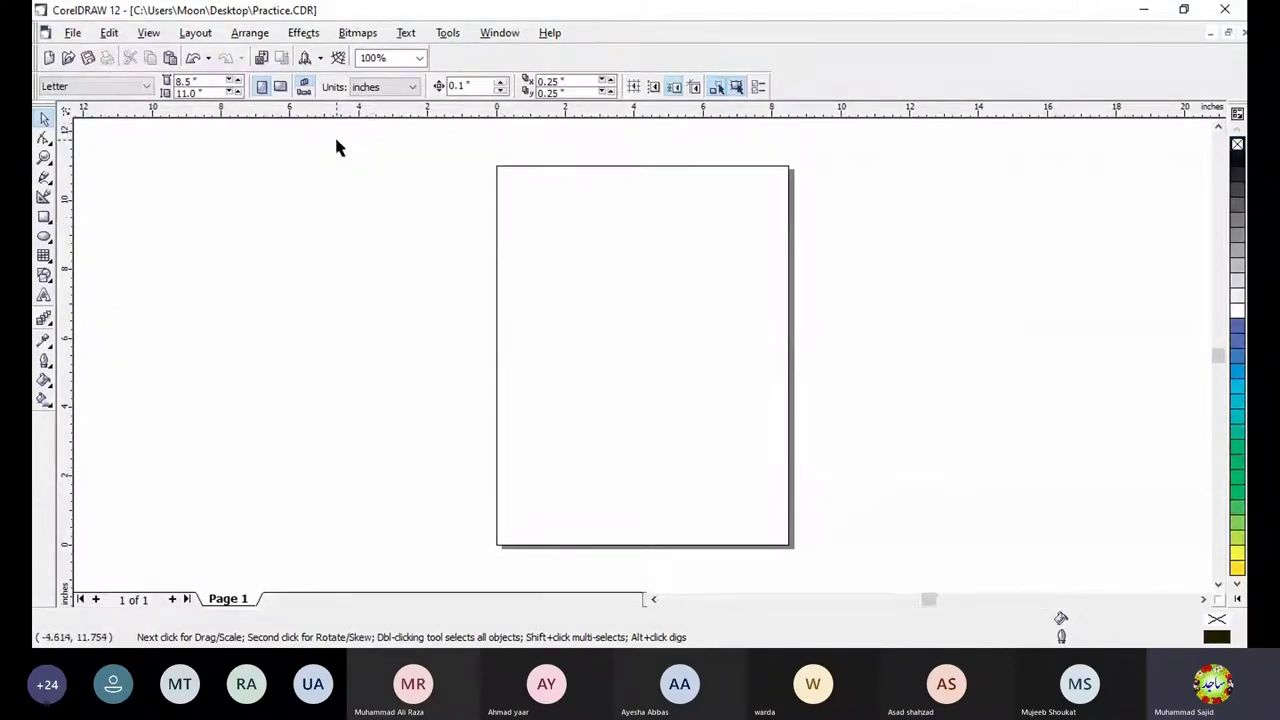
Open the Grid and Ruler Setup and examine the ruler options for nudge, units, origin and tick divisions.
left_click(151, 36)
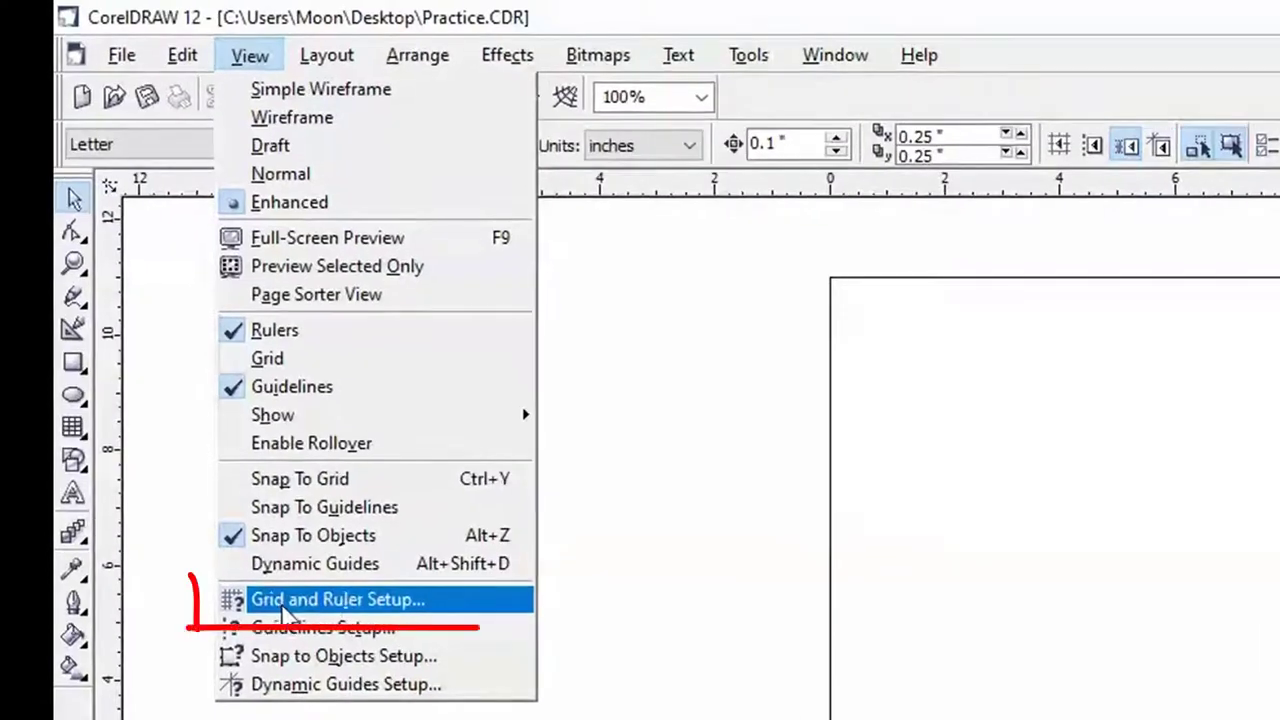
left_click(371, 605)
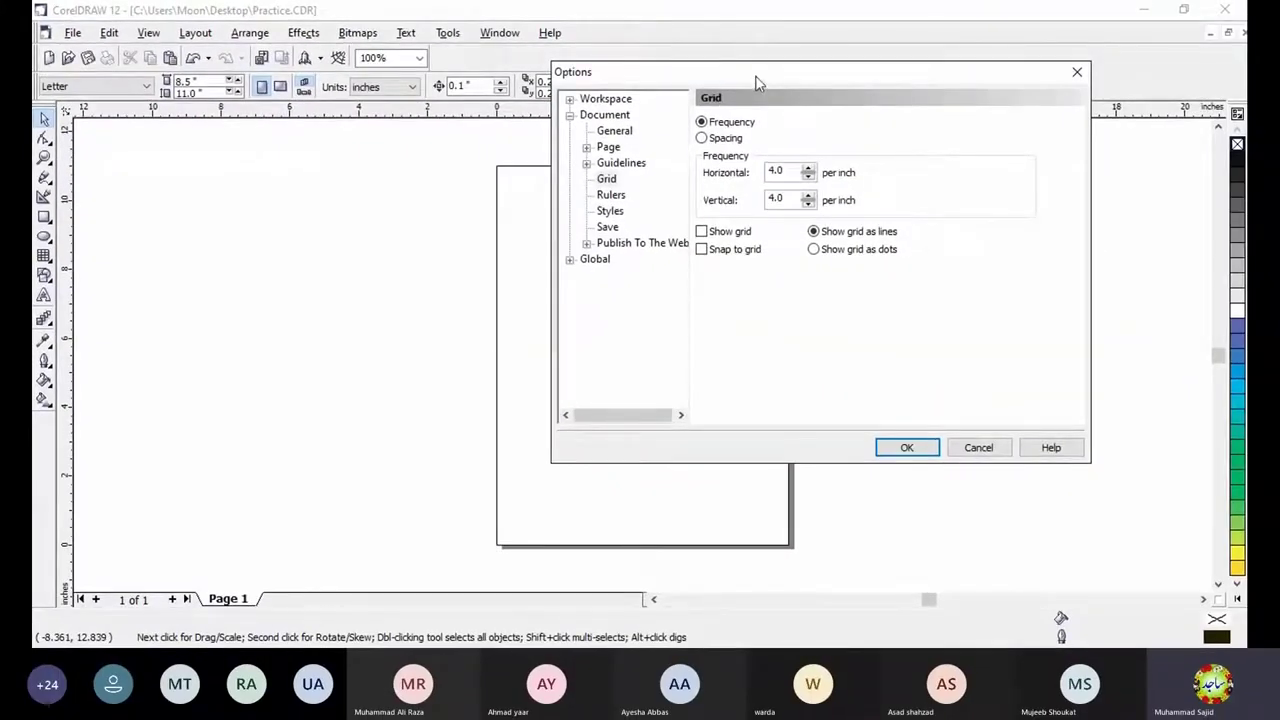
left_click_drag(757, 83, 453, 172)
left_click(306, 284)
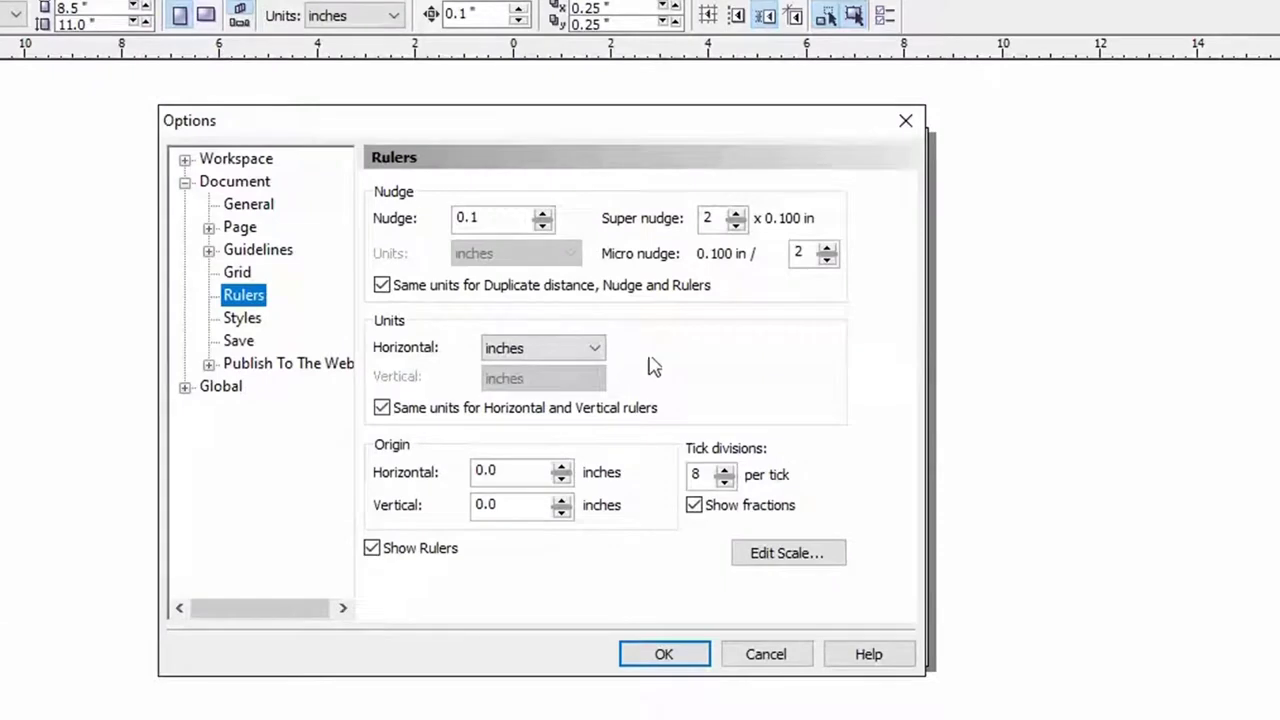
left_click(482, 220)
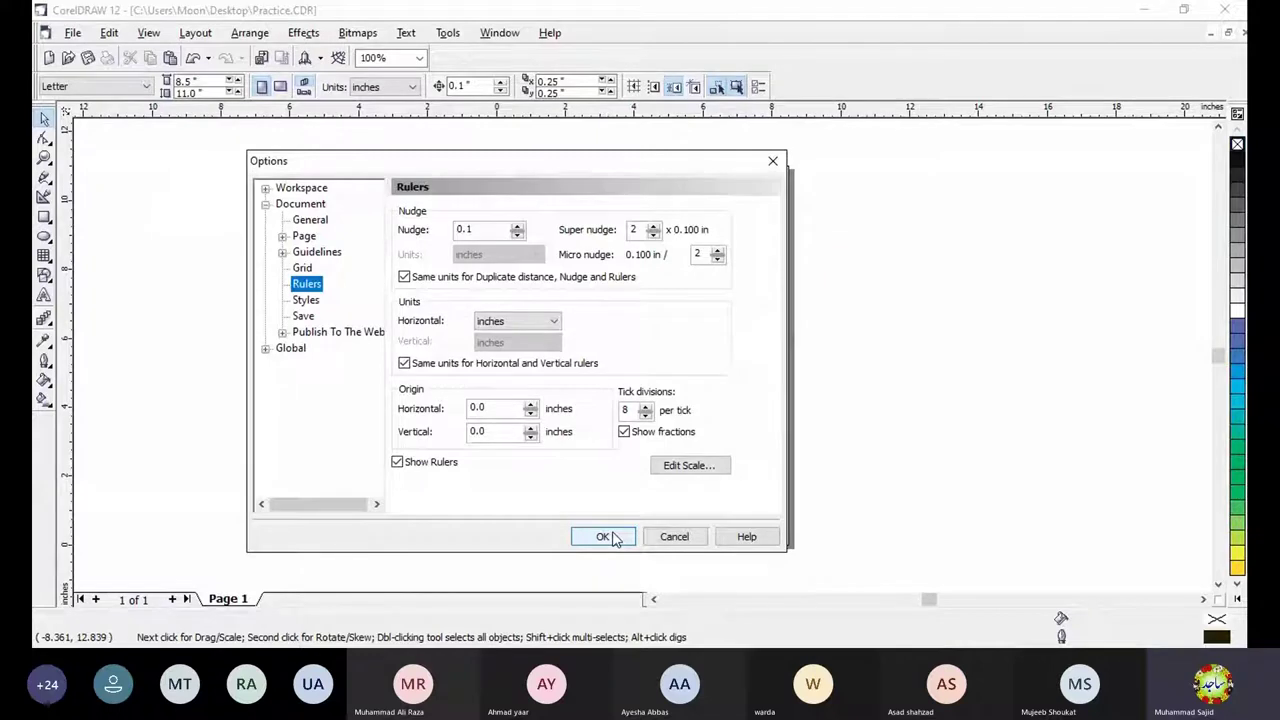
left_click(603, 537)
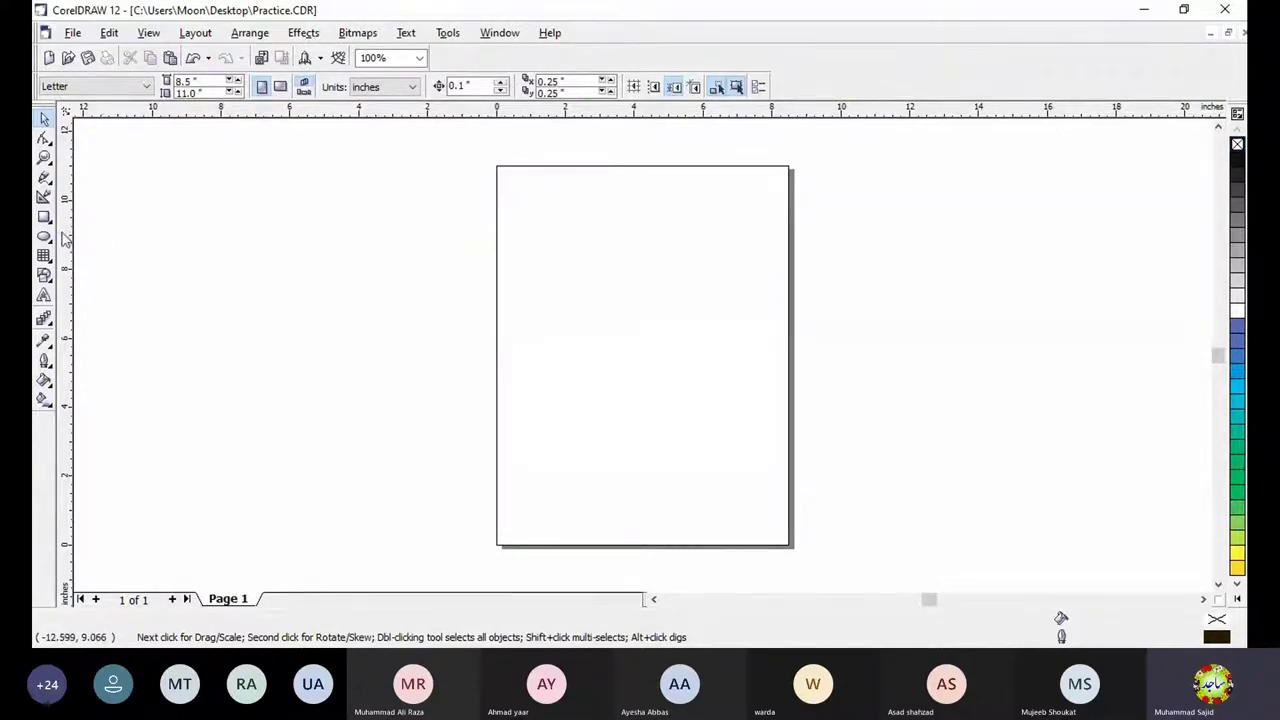
Add a vertical guideline at about -1.77 in beside the page and a horizontal guideline at about 8.78 in.
left_click_drag(62, 238, 434, 294)
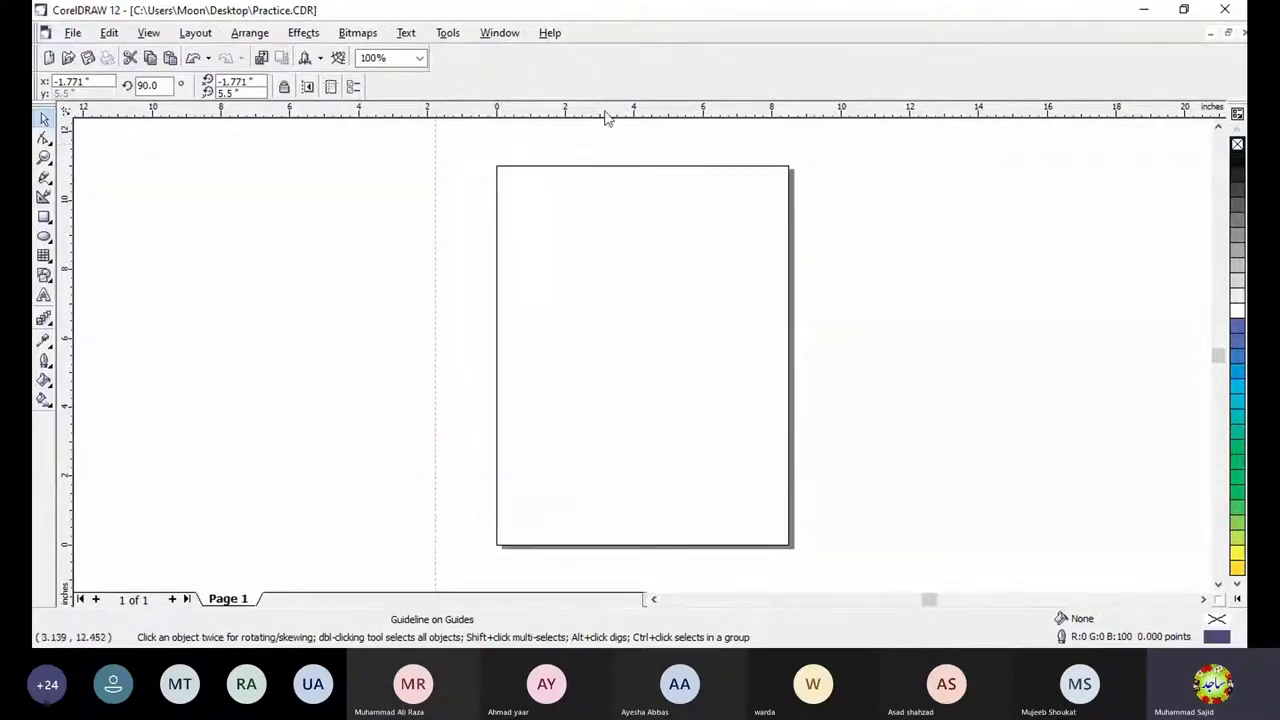
left_click_drag(607, 112, 606, 242)
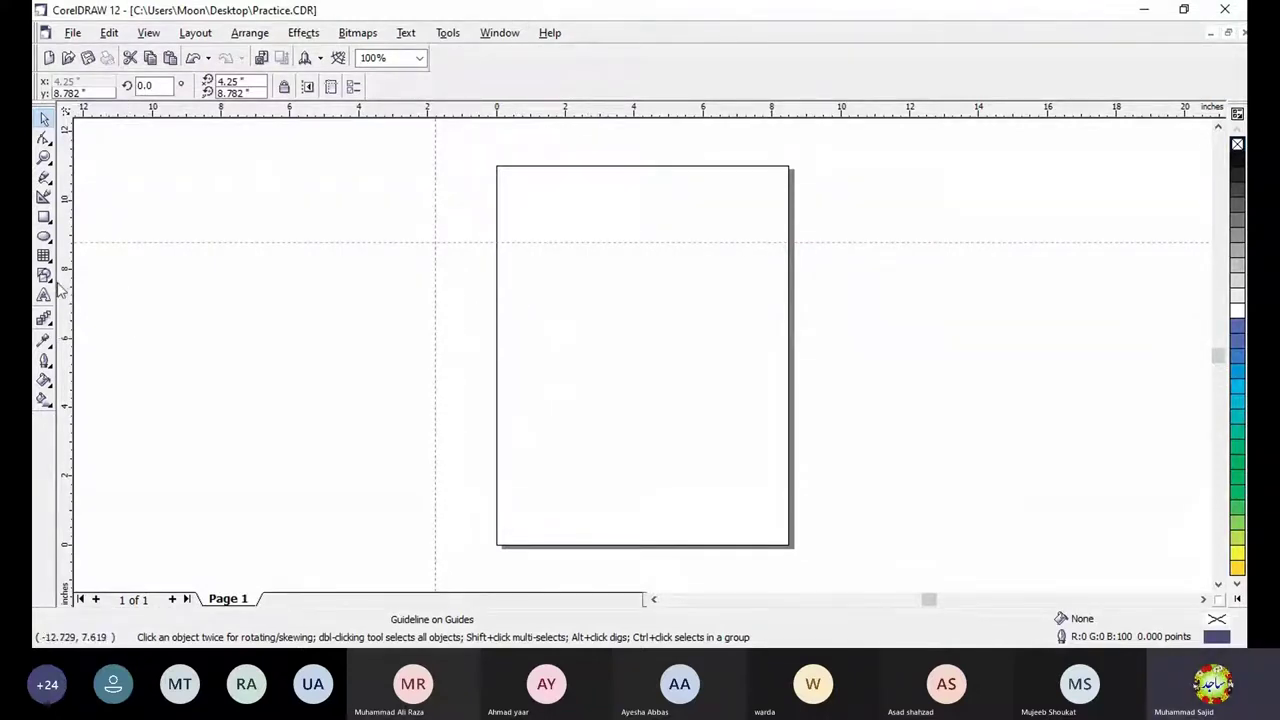
Add vertical guidelines at the page's left edge and at about 3.22 in, plus a horizontal guideline at about 8 in.
left_click_drag(240, 319, 497, 345)
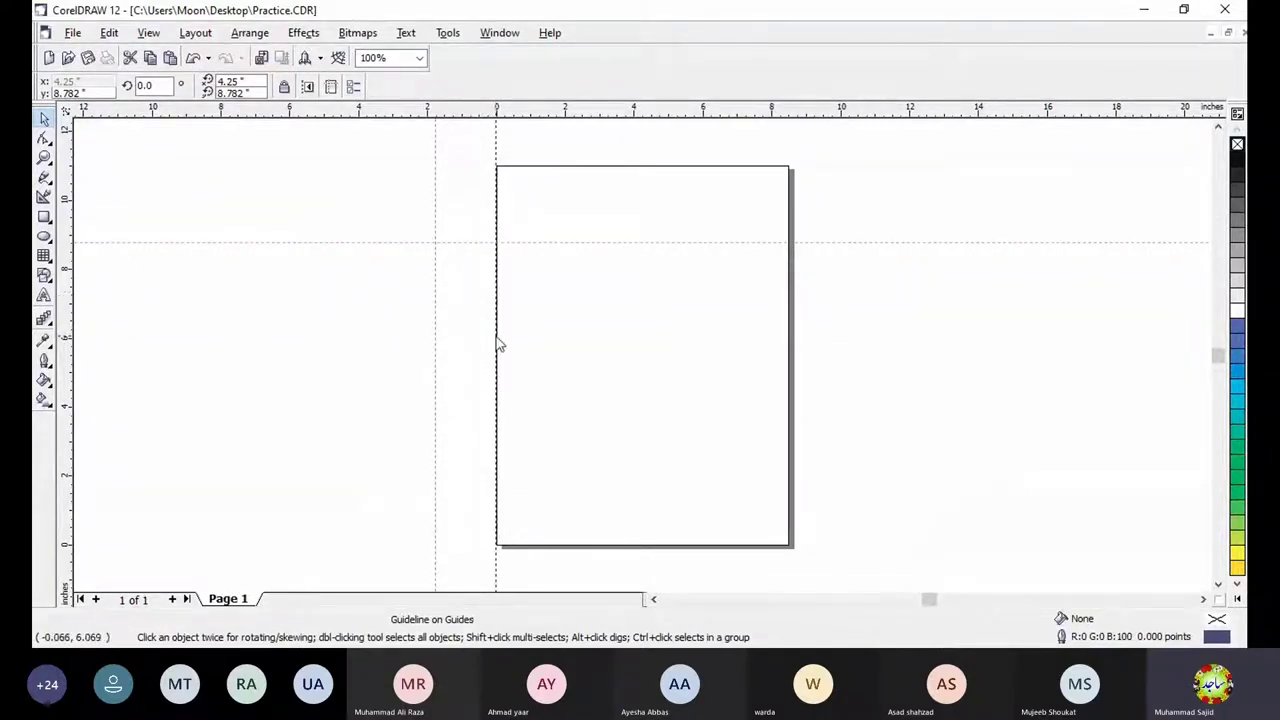
left_click(498, 345)
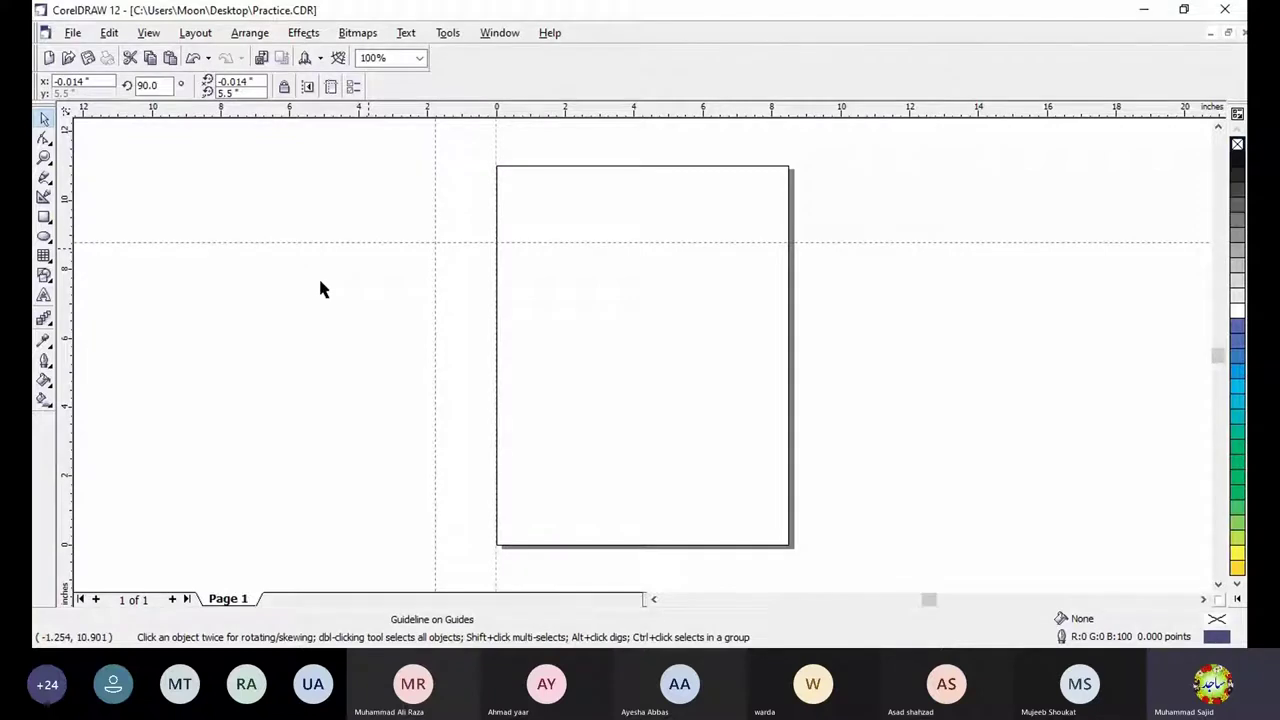
left_click_drag(70, 312, 601, 369)
left_click_drag(601, 374, 609, 375)
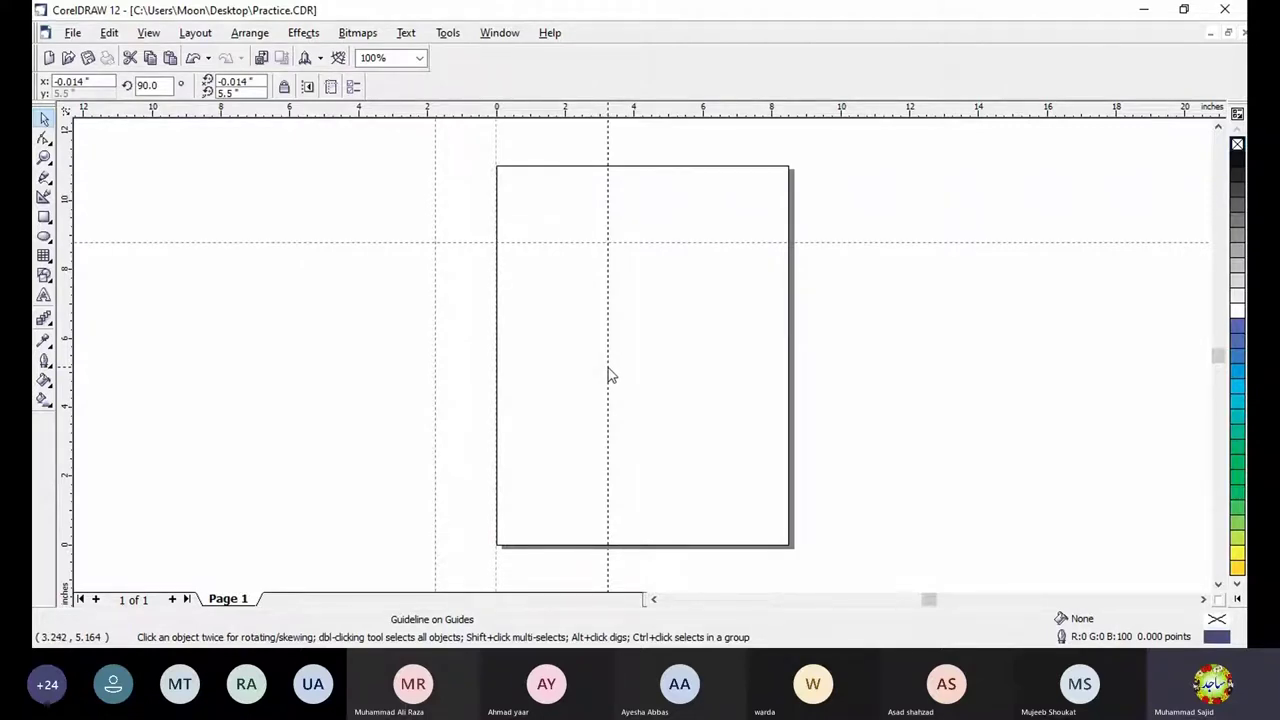
left_click_drag(608, 368, 607, 368)
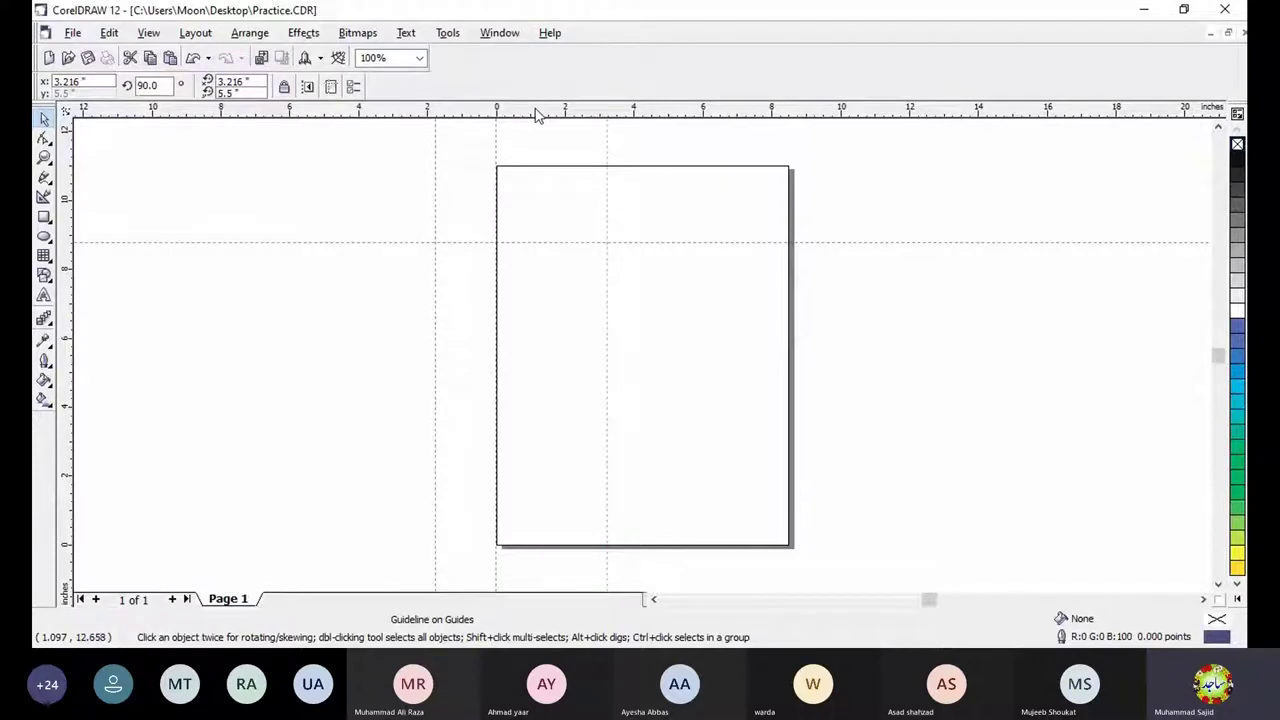
left_click_drag(535, 113, 559, 270)
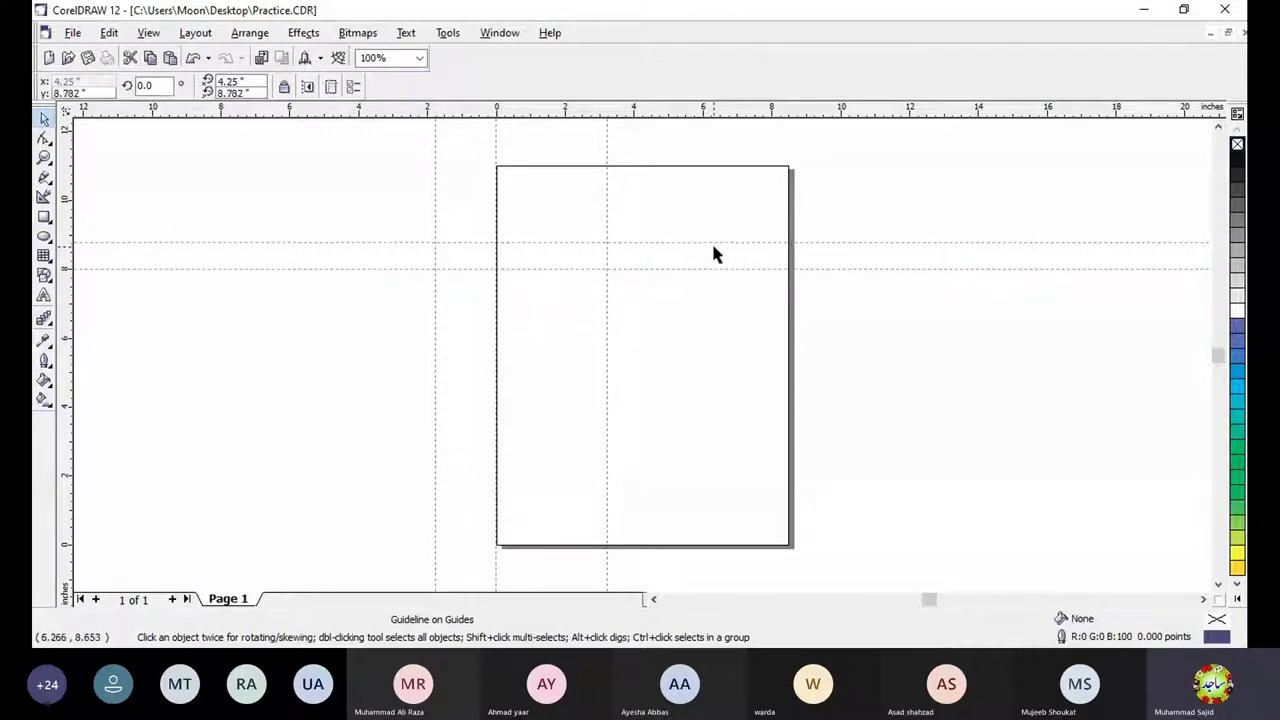
Delete the uppermost horizontal guideline and the vertical guideline outside the page.
key("Delete")
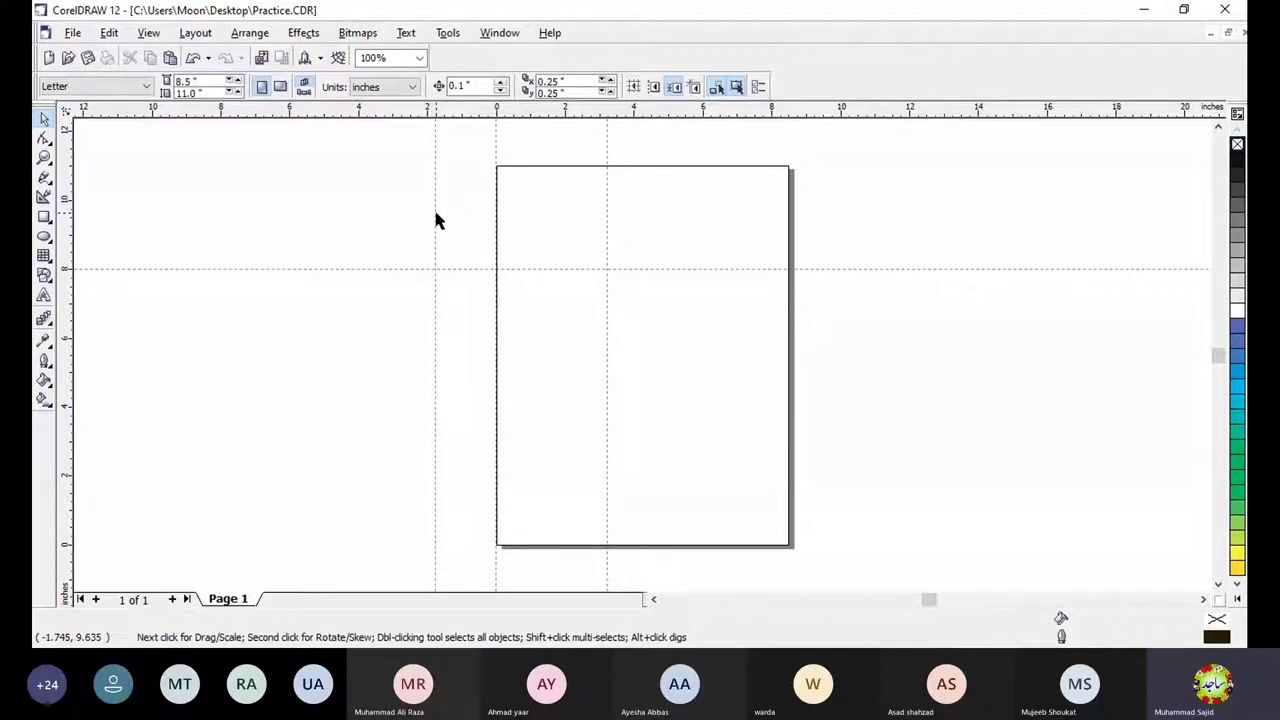
left_click(436, 213)
key("Delete")
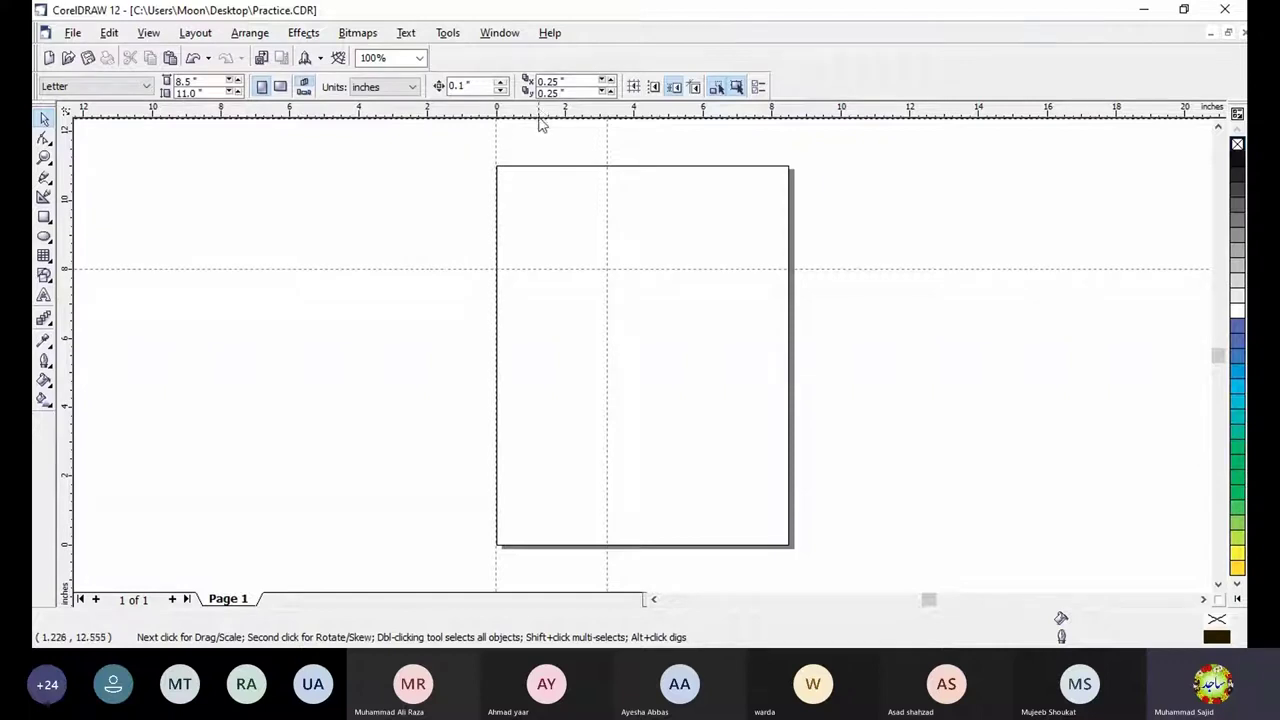
Add a horizontal guideline across the page at about 5.99 in.
left_click_drag(540, 122, 550, 346)
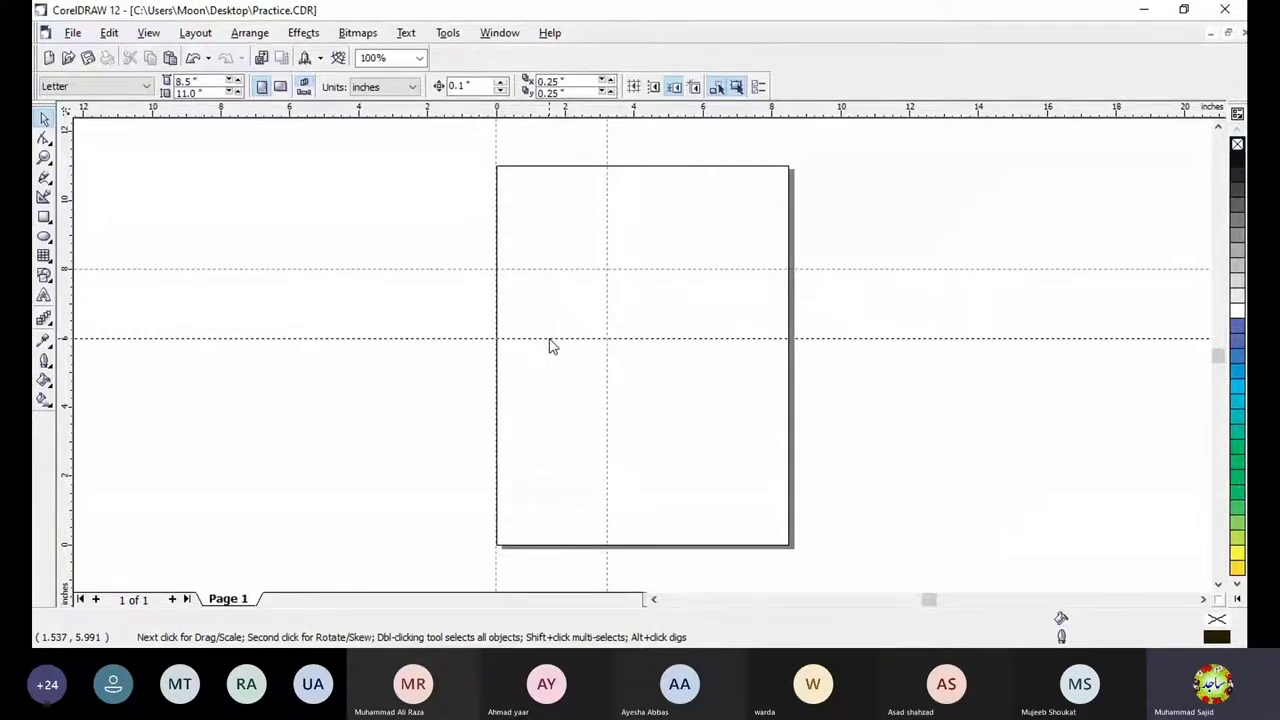
left_click_drag(549, 340, 549, 340)
left_click(549, 340)
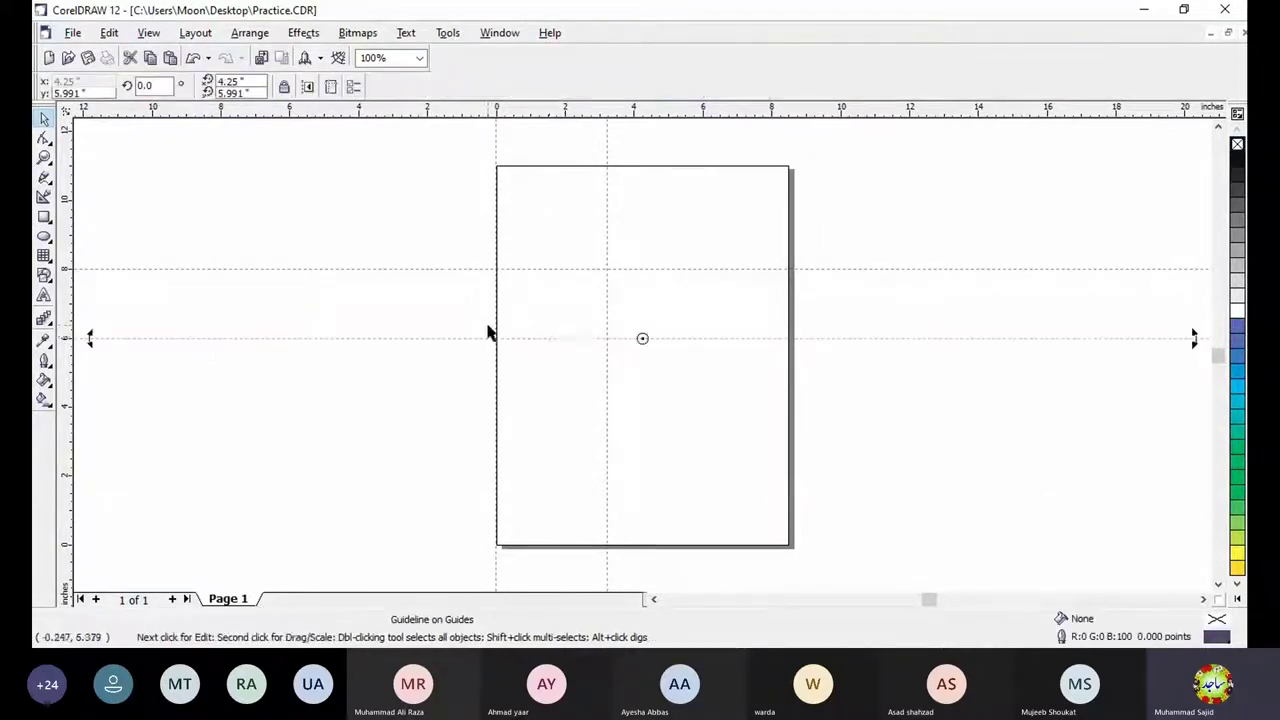
left_click(538, 340)
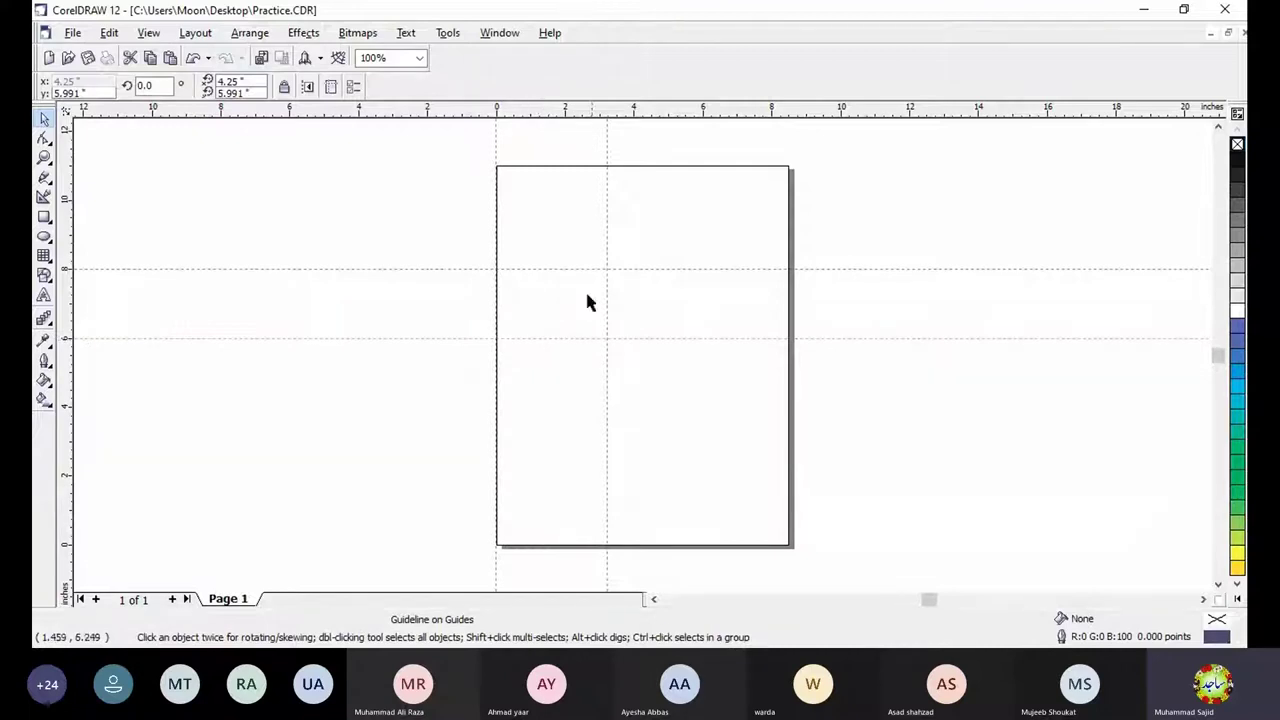
Draw a rectangle about 3.24 by 2.02 in between the four guidelines and fill it with RGB Blue.
scroll(517, 290, "up", 3)
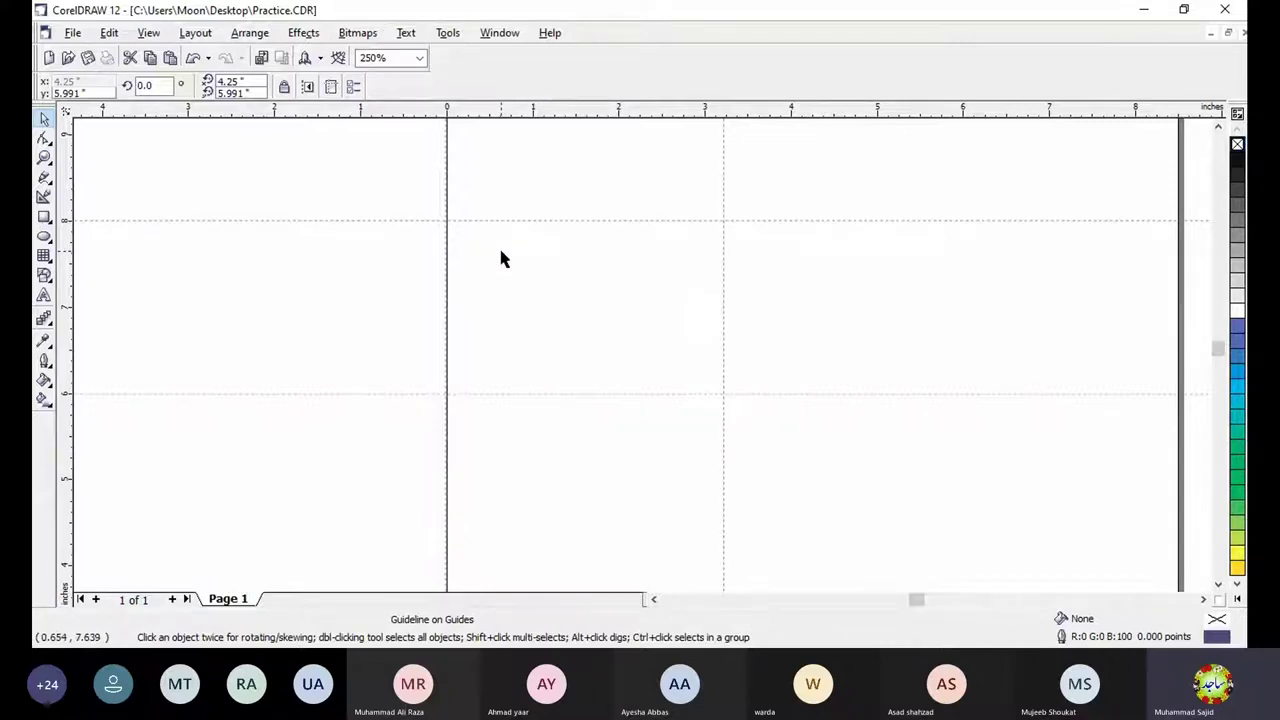
left_click(44, 218)
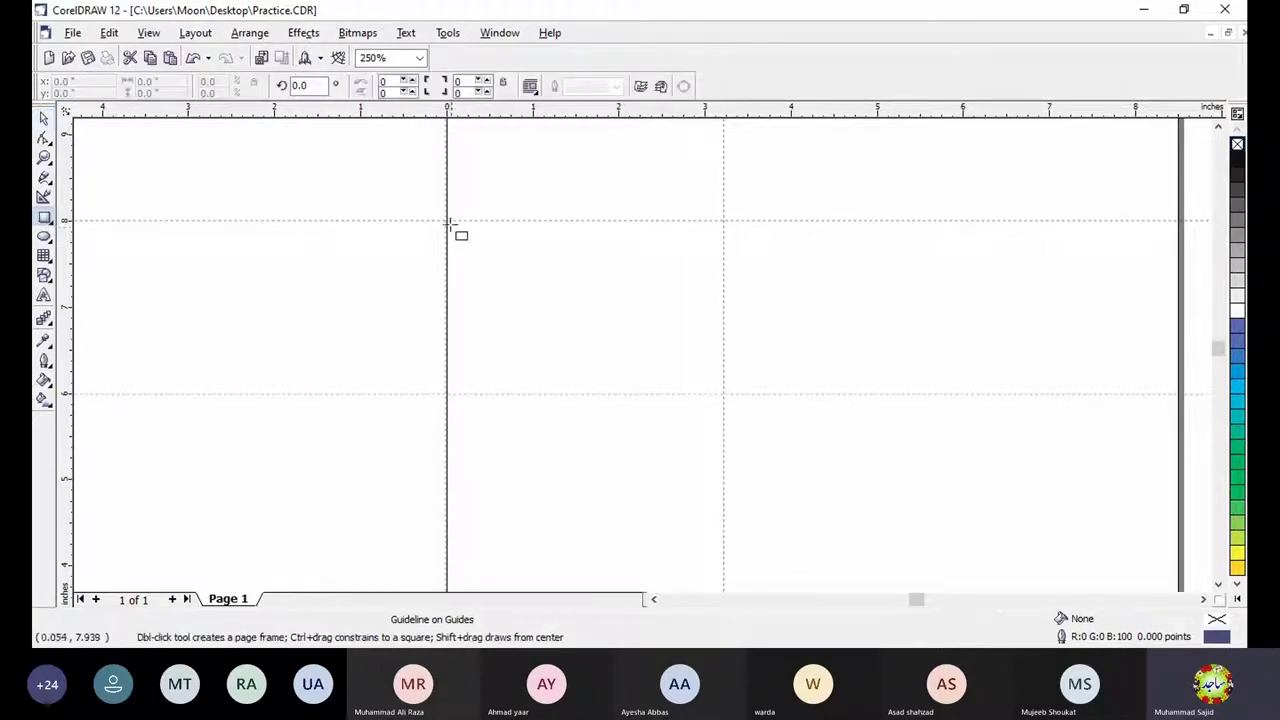
left_click_drag(447, 220, 724, 393)
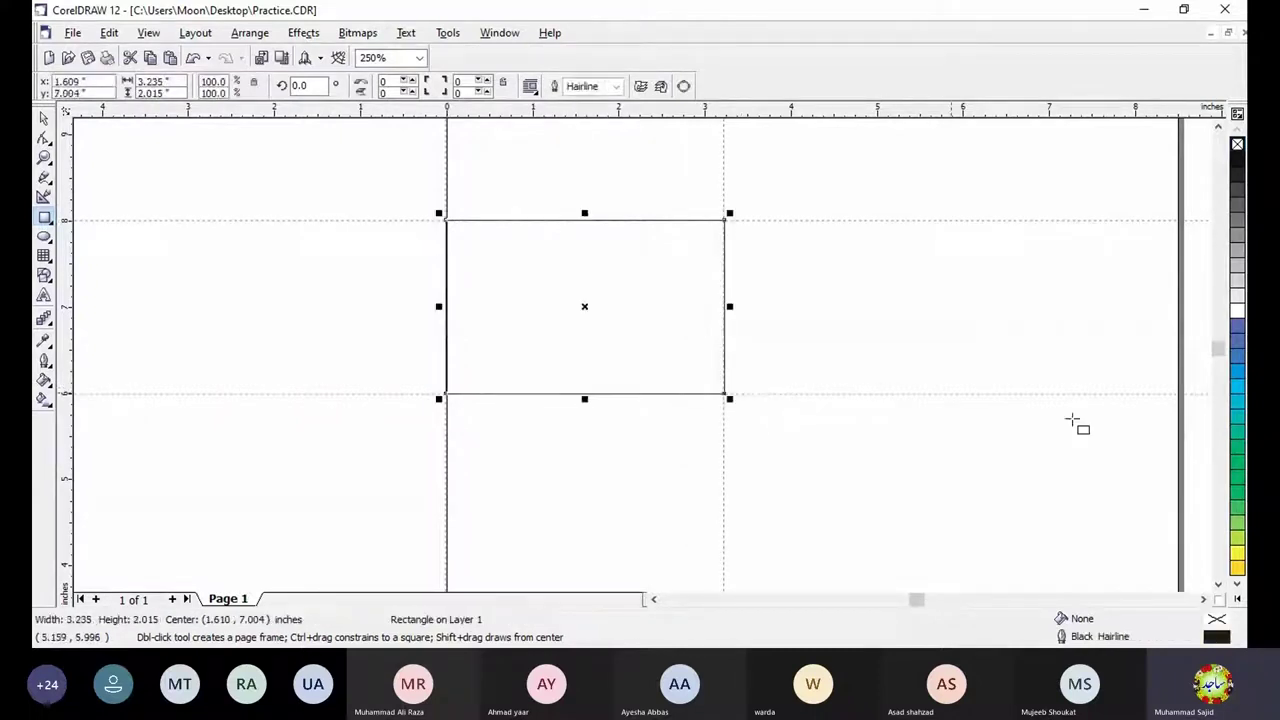
left_click(1238, 322)
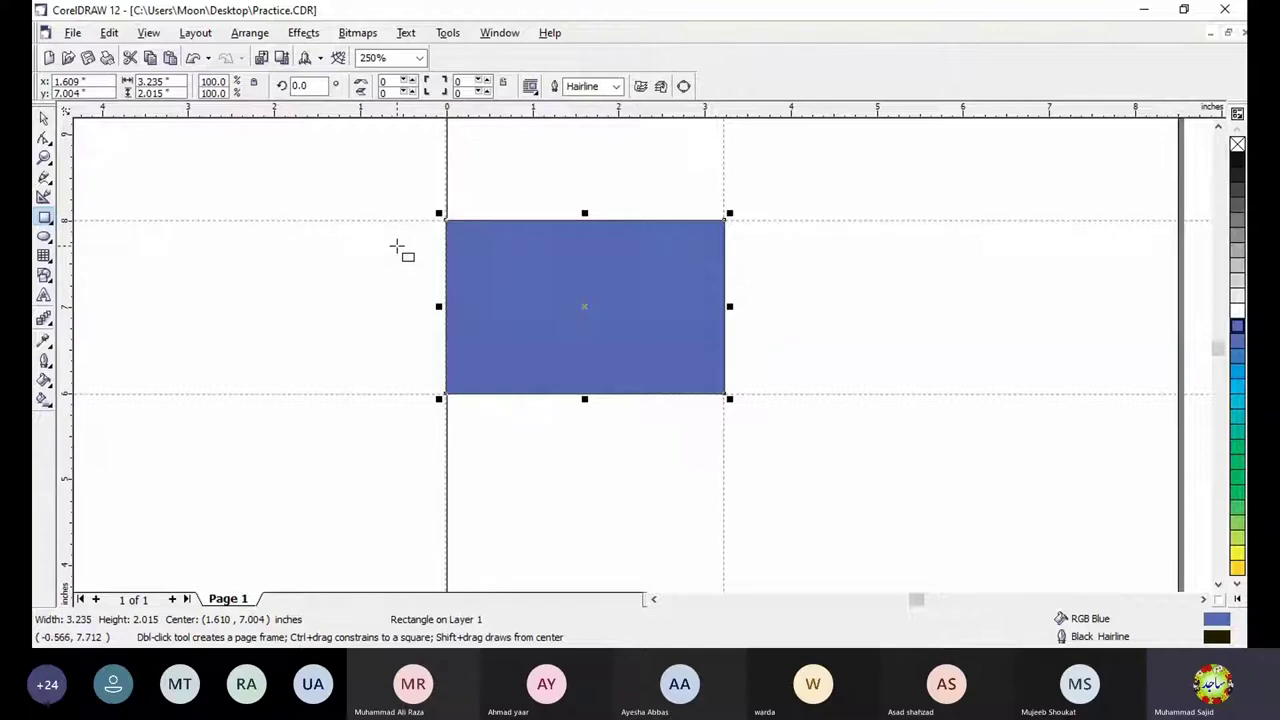
Add a vertical linear dimension in centimetres along the rectangle's left edge, placed about 1.5 in outside the page.
left_click(48, 180)
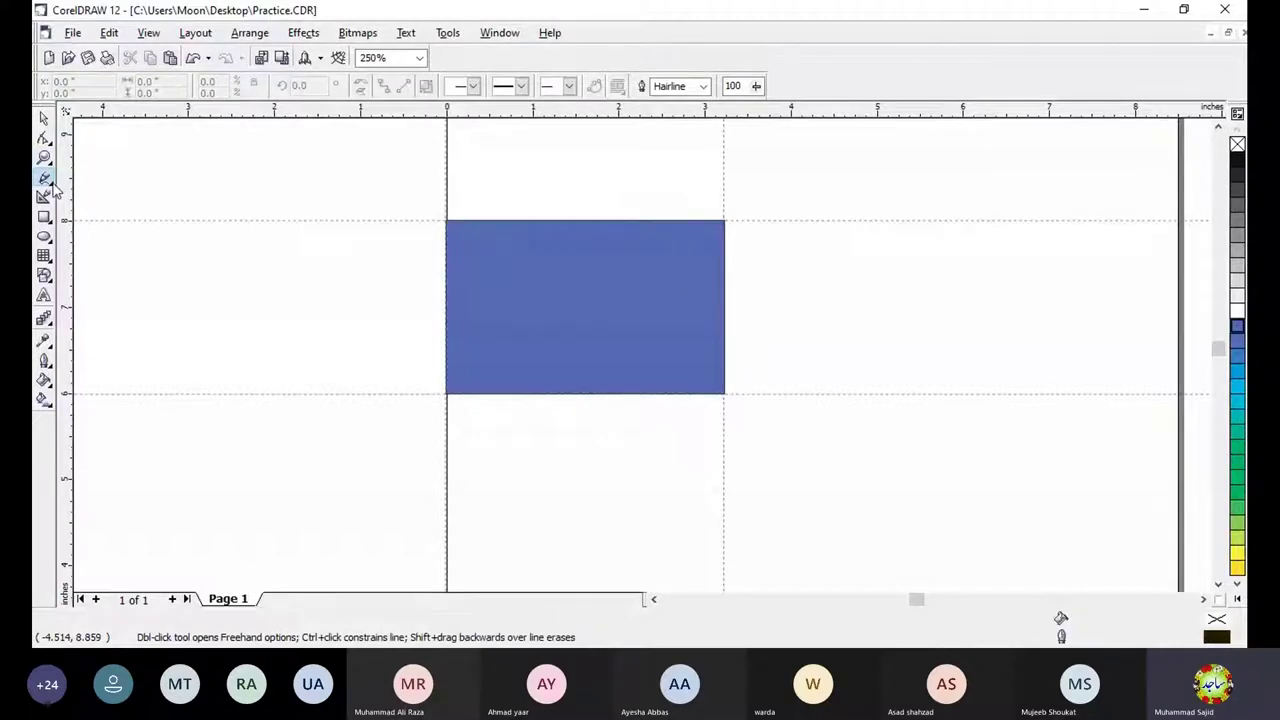
left_click(54, 186)
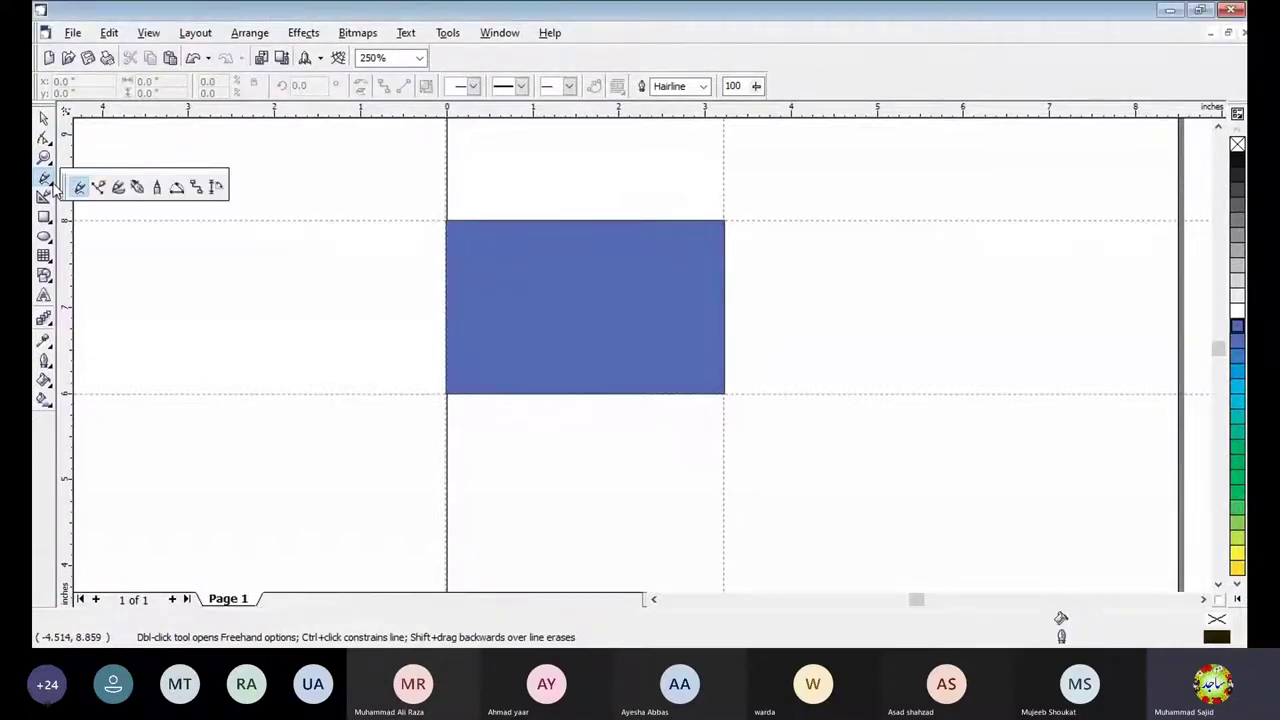
left_click(215, 190)
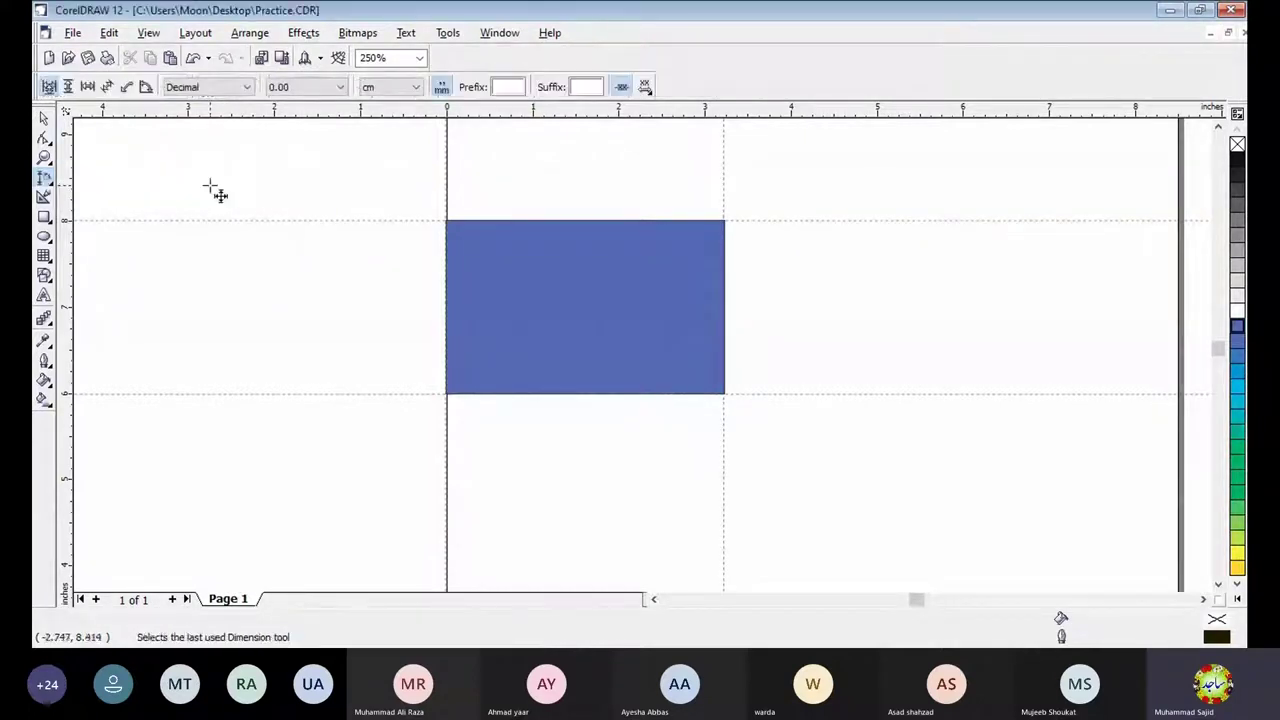
left_click(446, 221)
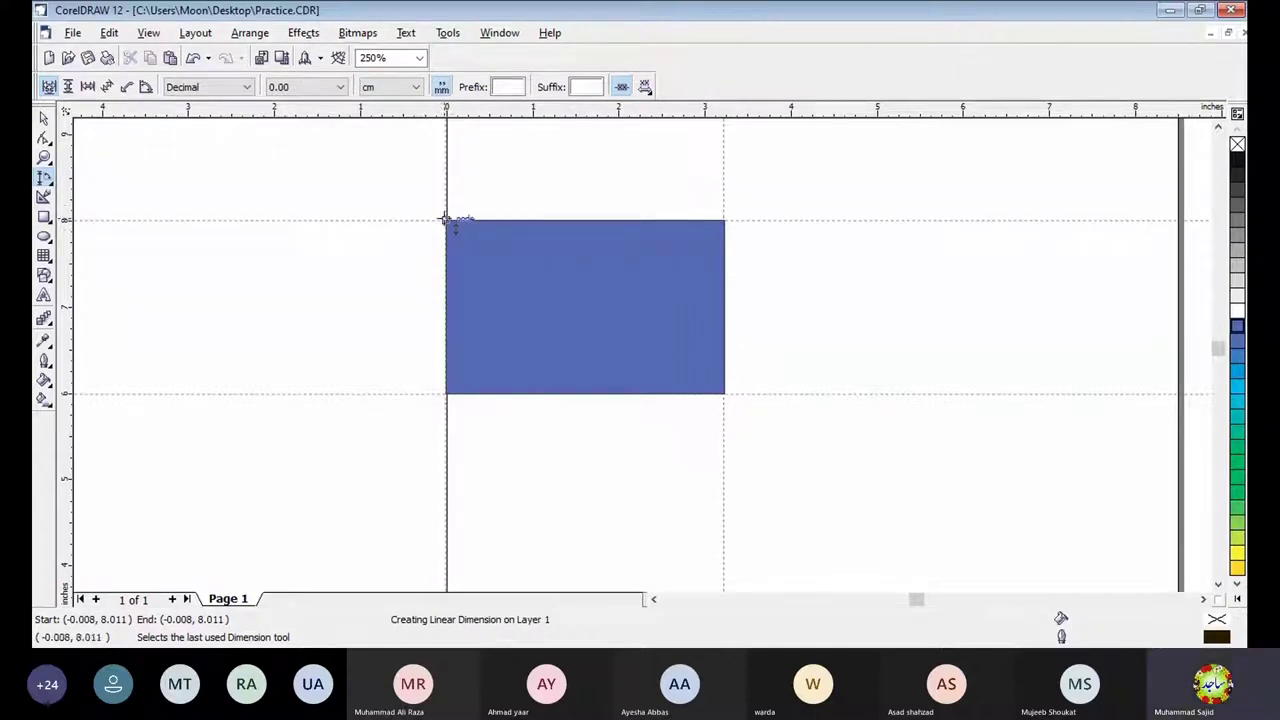
mouse_move(445, 218)
left_mouse_down()
mouse_move(427, 387)
mouse_move(445, 393)
left_mouse_up()
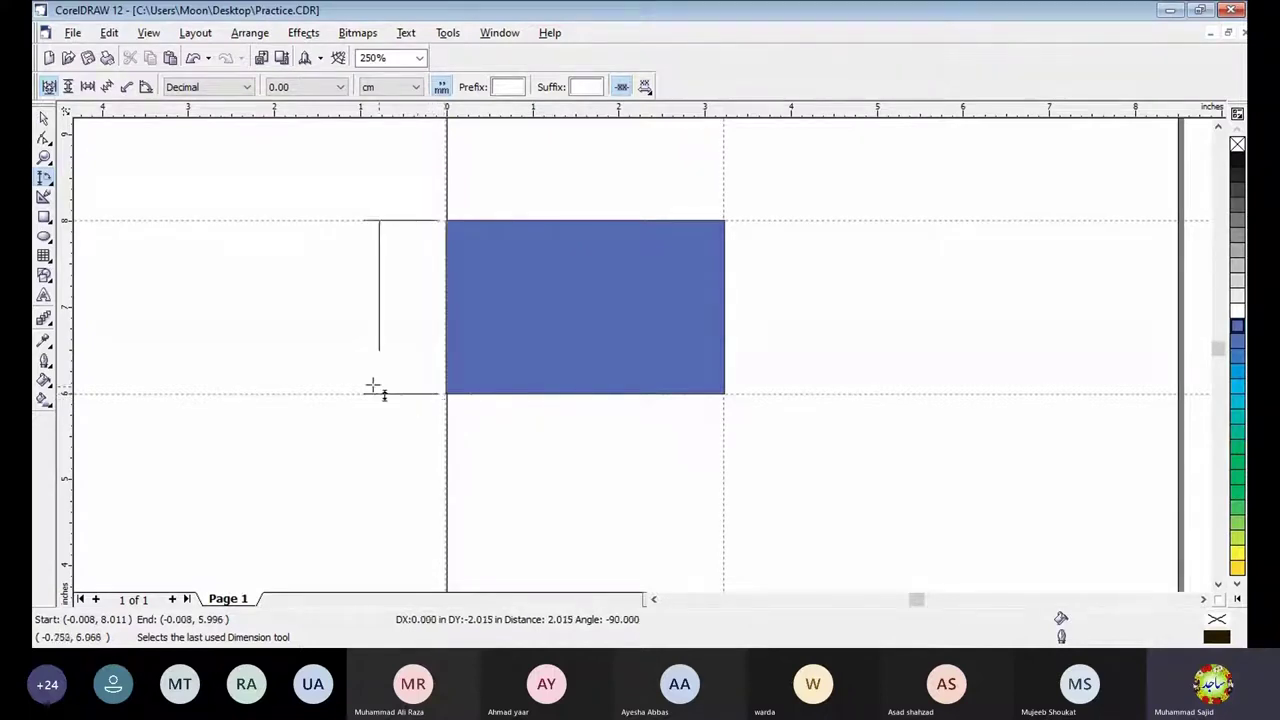
left_click(326, 300)
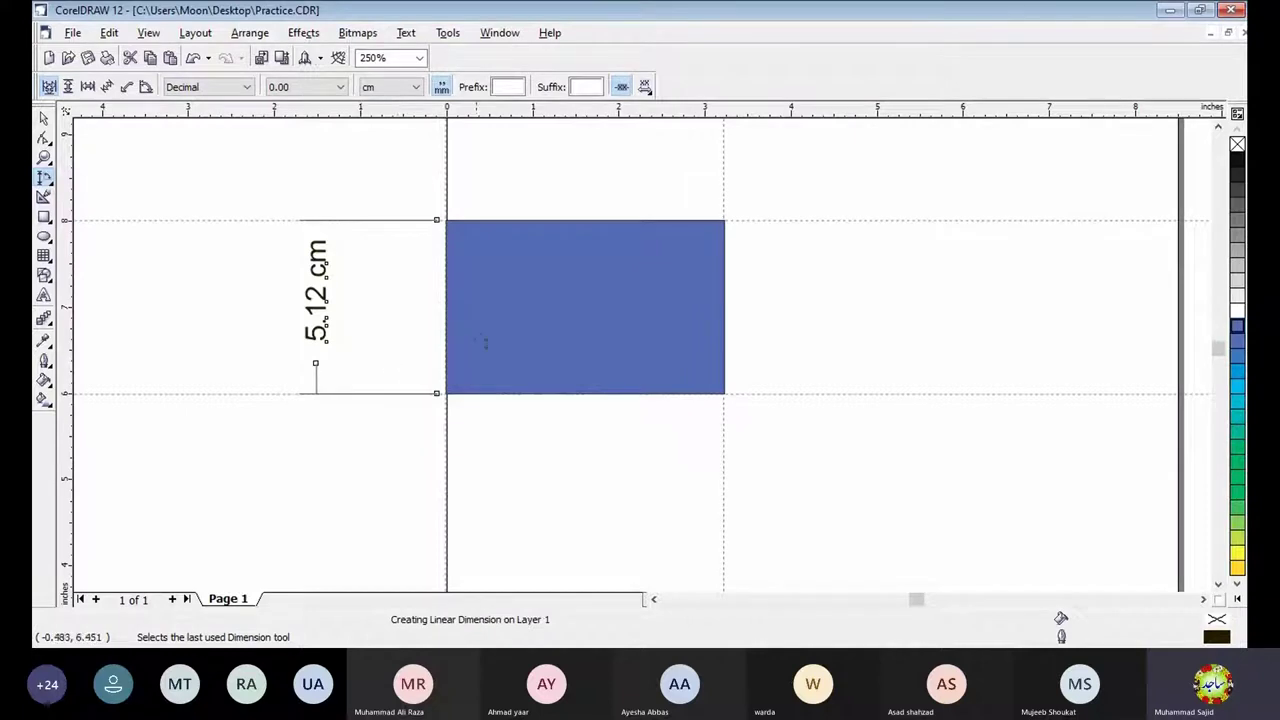
Set the dimension units to inches and delete the height dimension beside the rectangle.
left_click(407, 90)
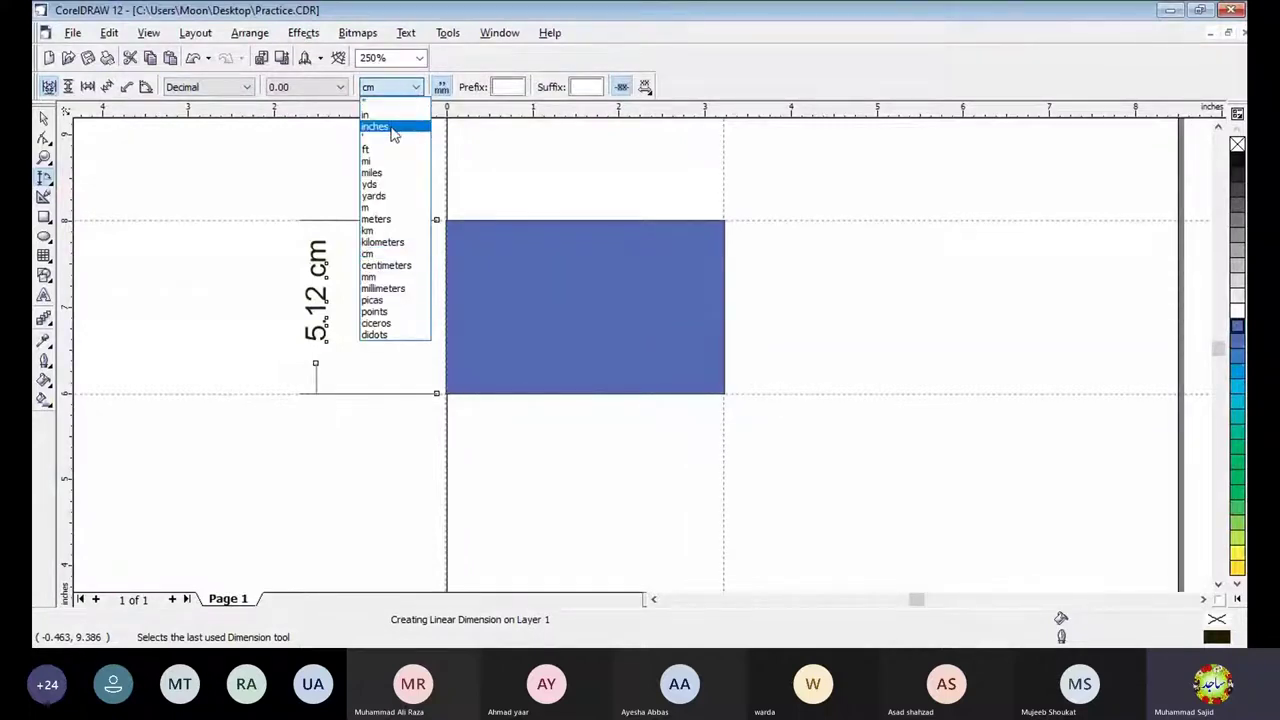
left_click(390, 127)
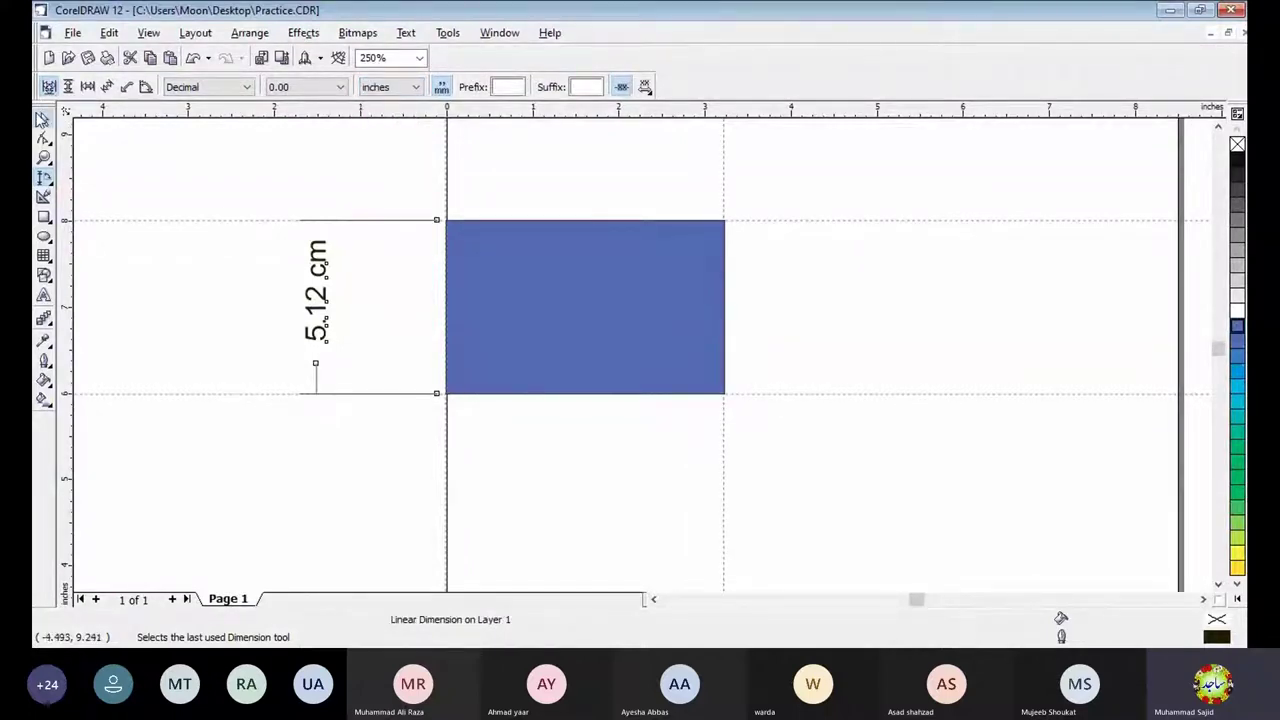
left_click(42, 118)
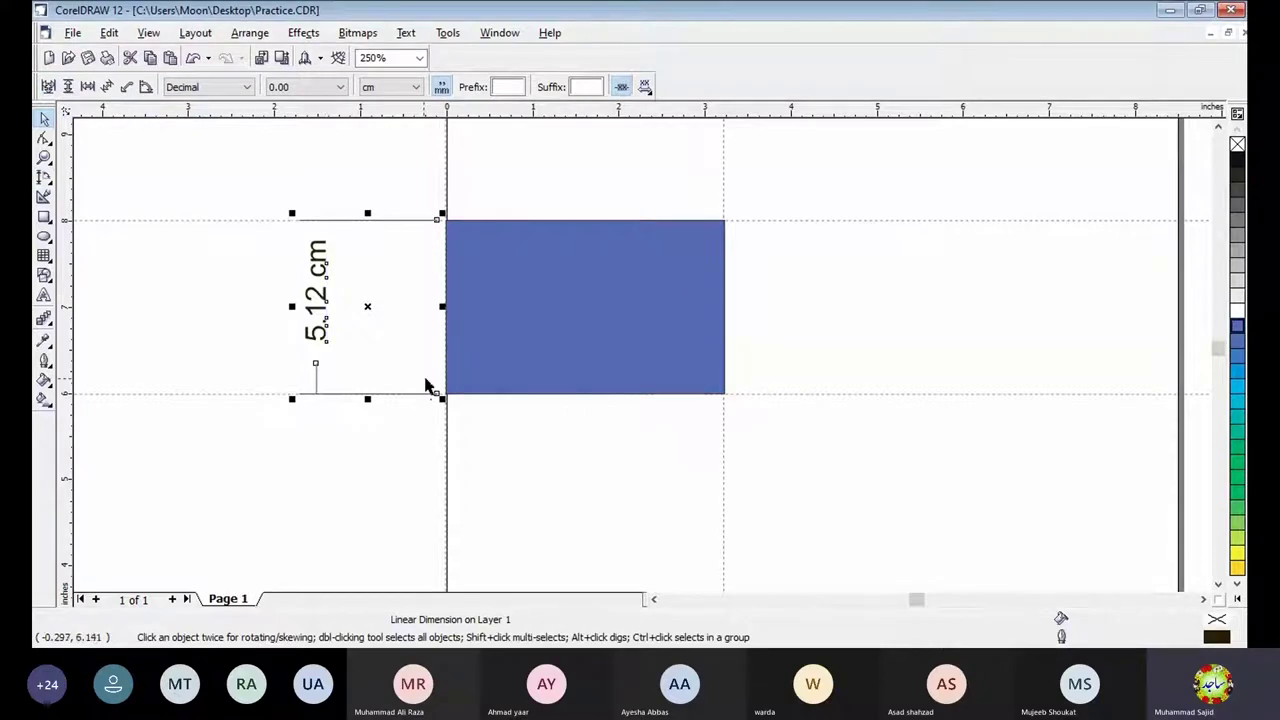
key("Delete")
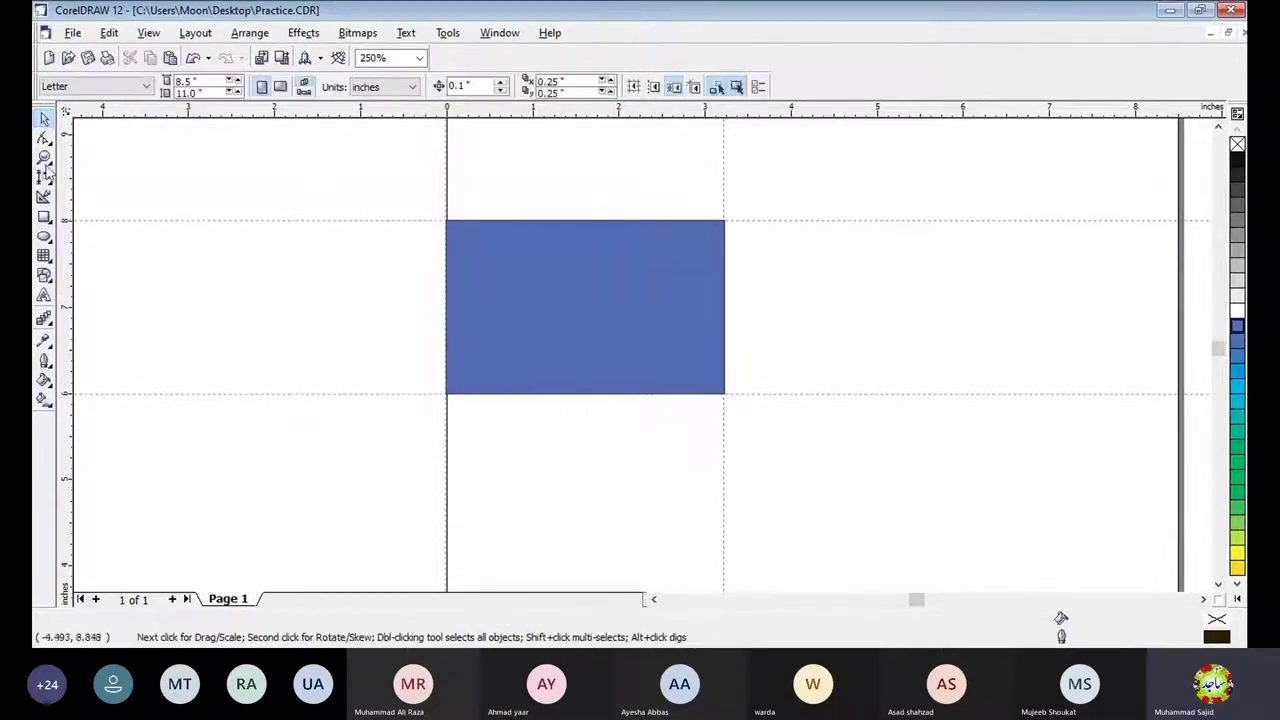
Dimension the rectangle's height in inches along its left edge, with the dimension line about 1.5 in outside the page.
left_click(43, 177)
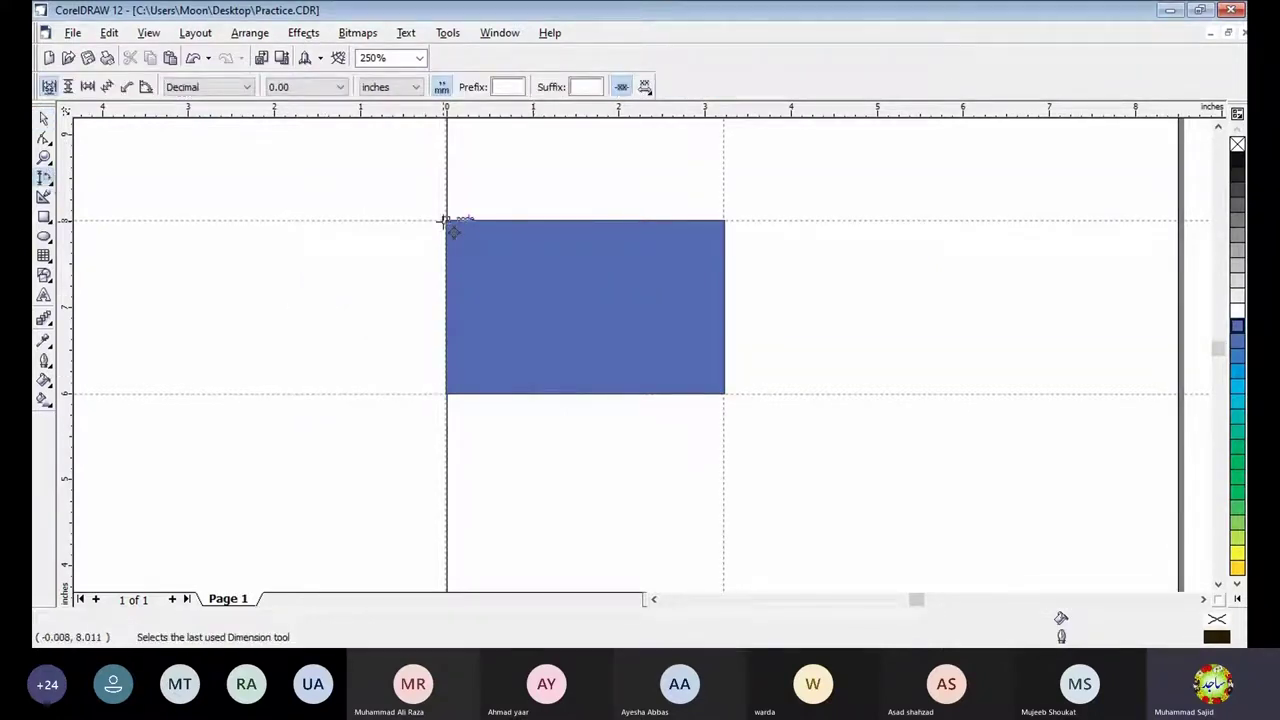
left_click(446, 221)
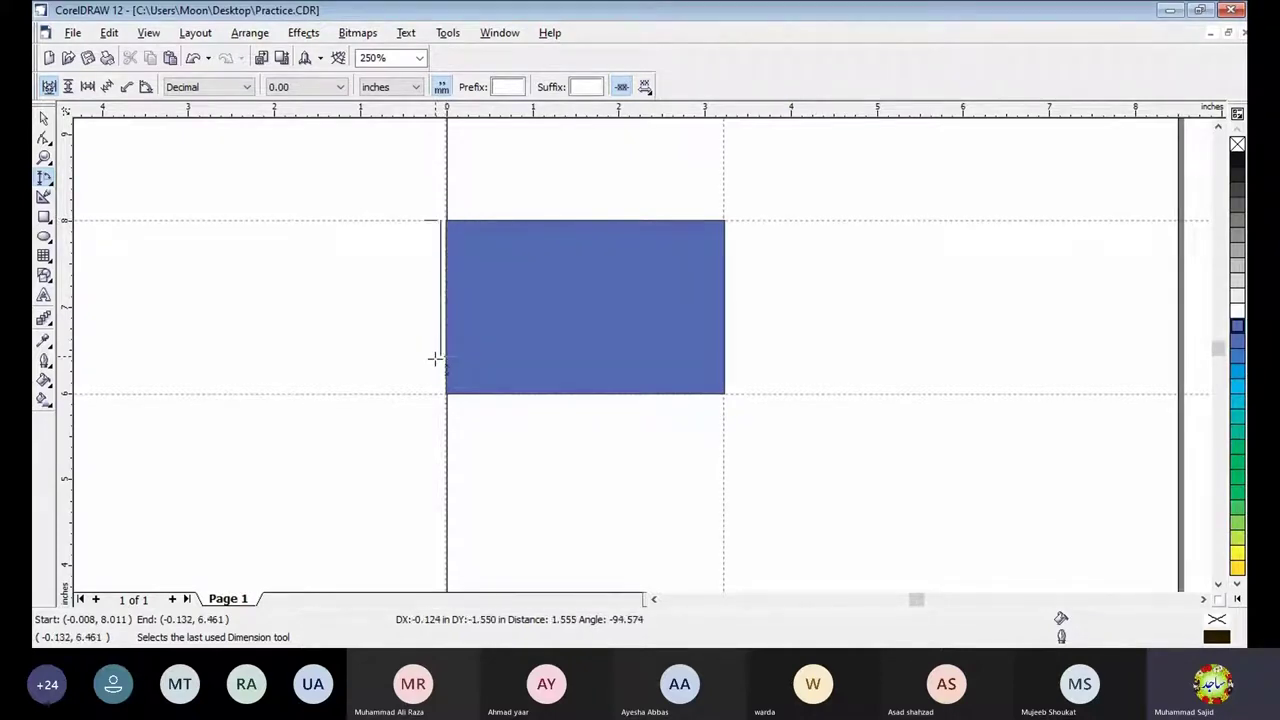
left_click(446, 393)
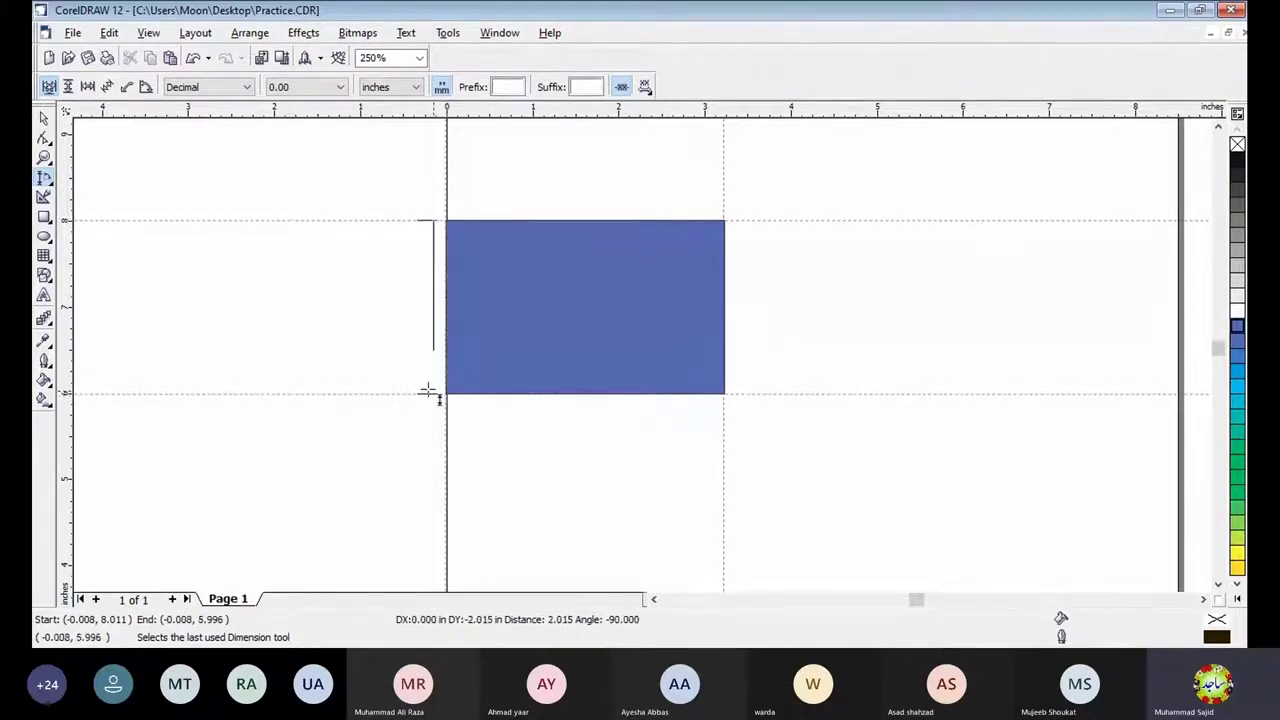
left_click(316, 295)
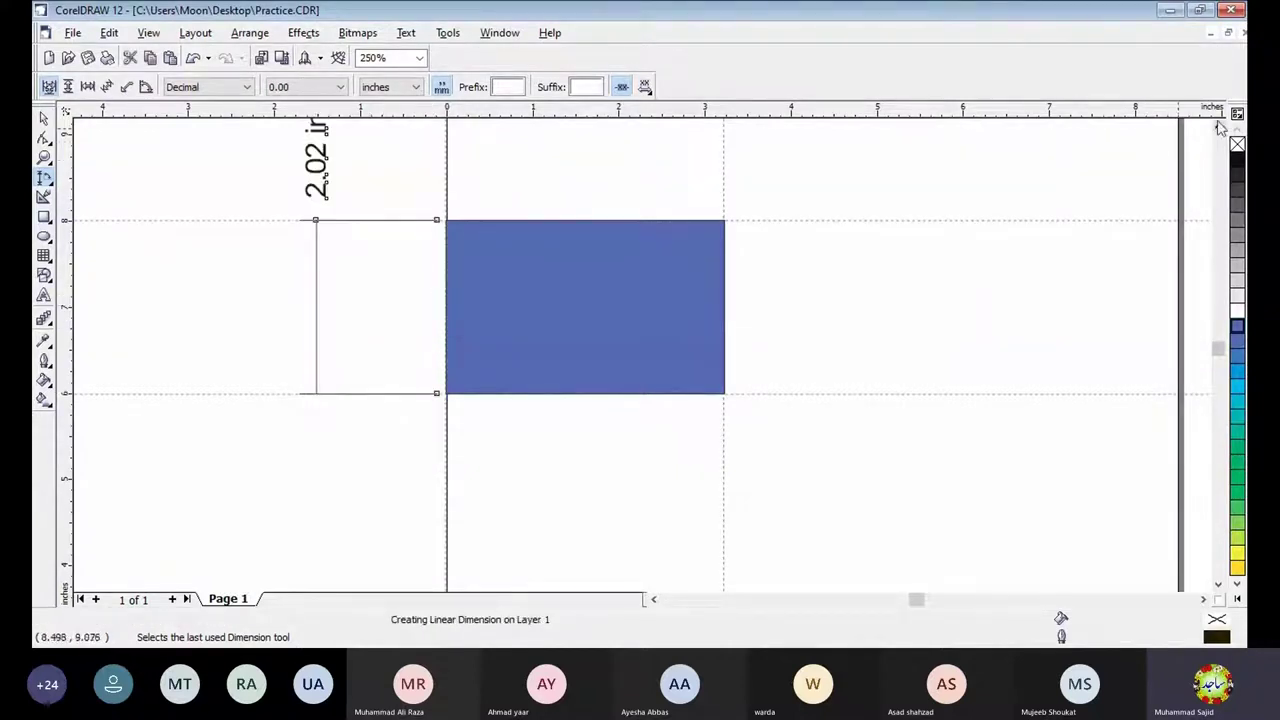
Dimension the rectangle's width in inches along its upper edge, with the dimension line about 1.2 in above the rectangle.
scroll(334, 294, "up", 2)
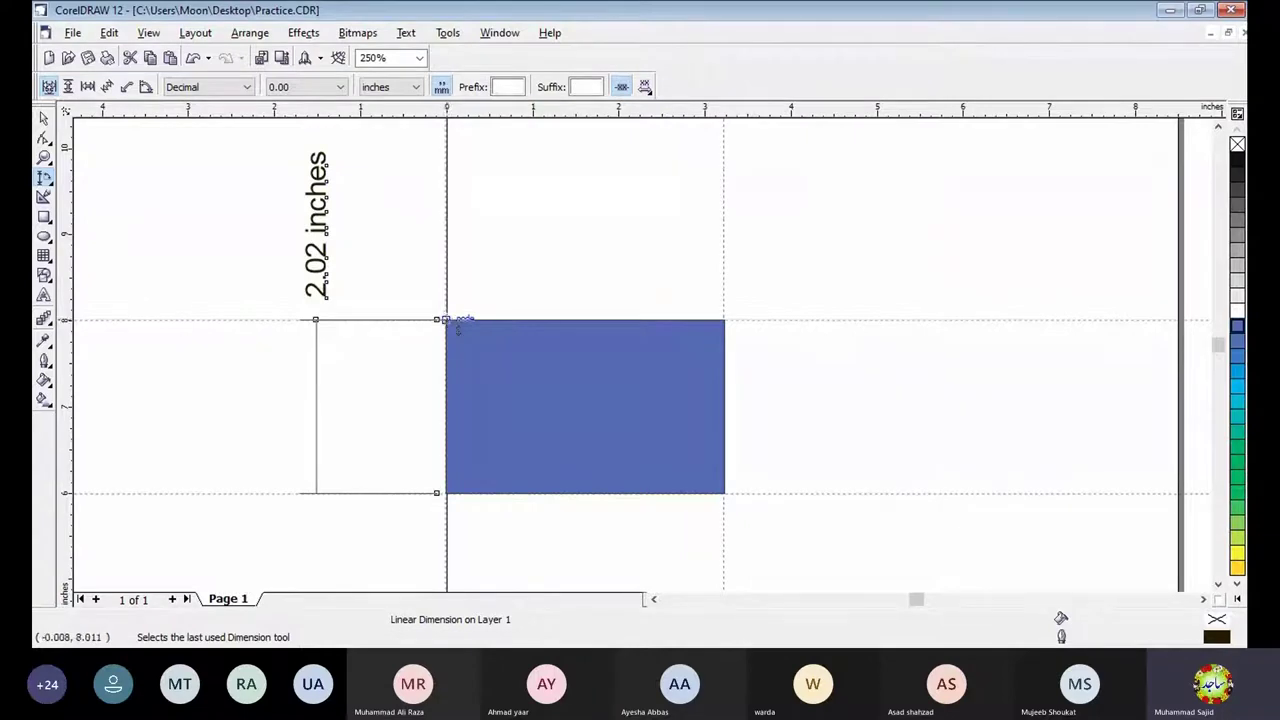
left_click_drag(446, 320, 724, 320)
left_click(630, 217)
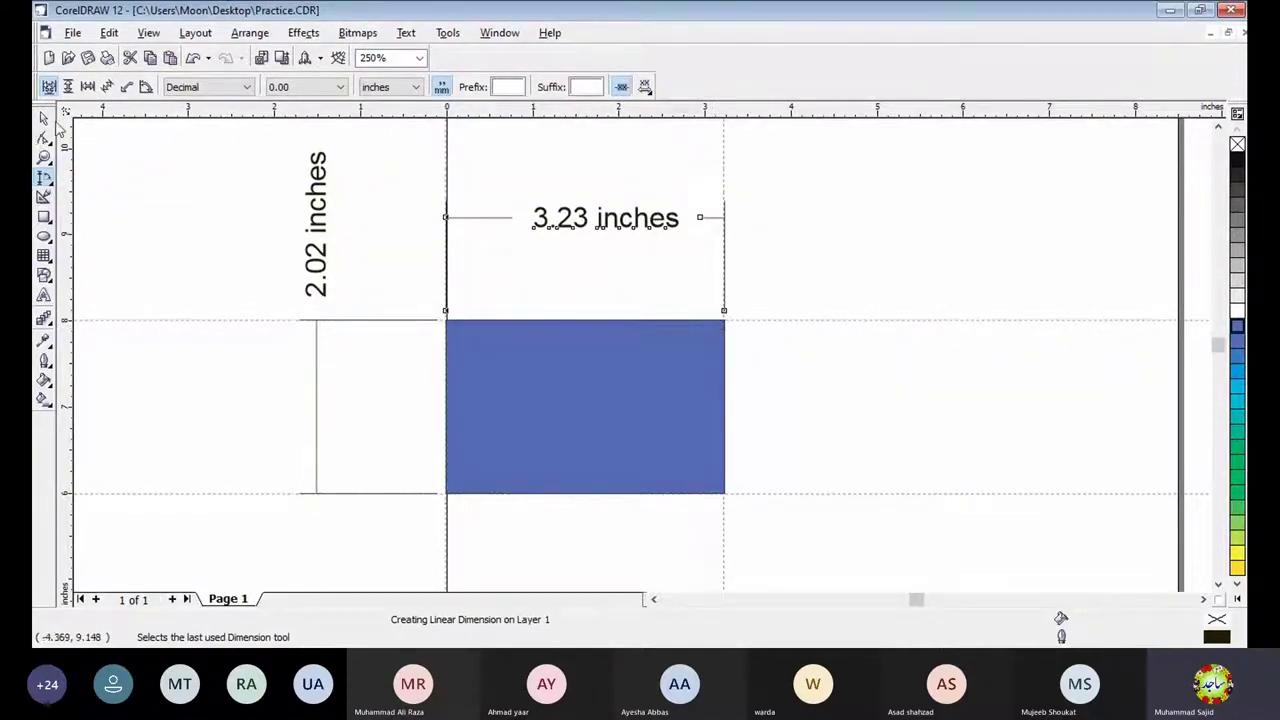
key("space")
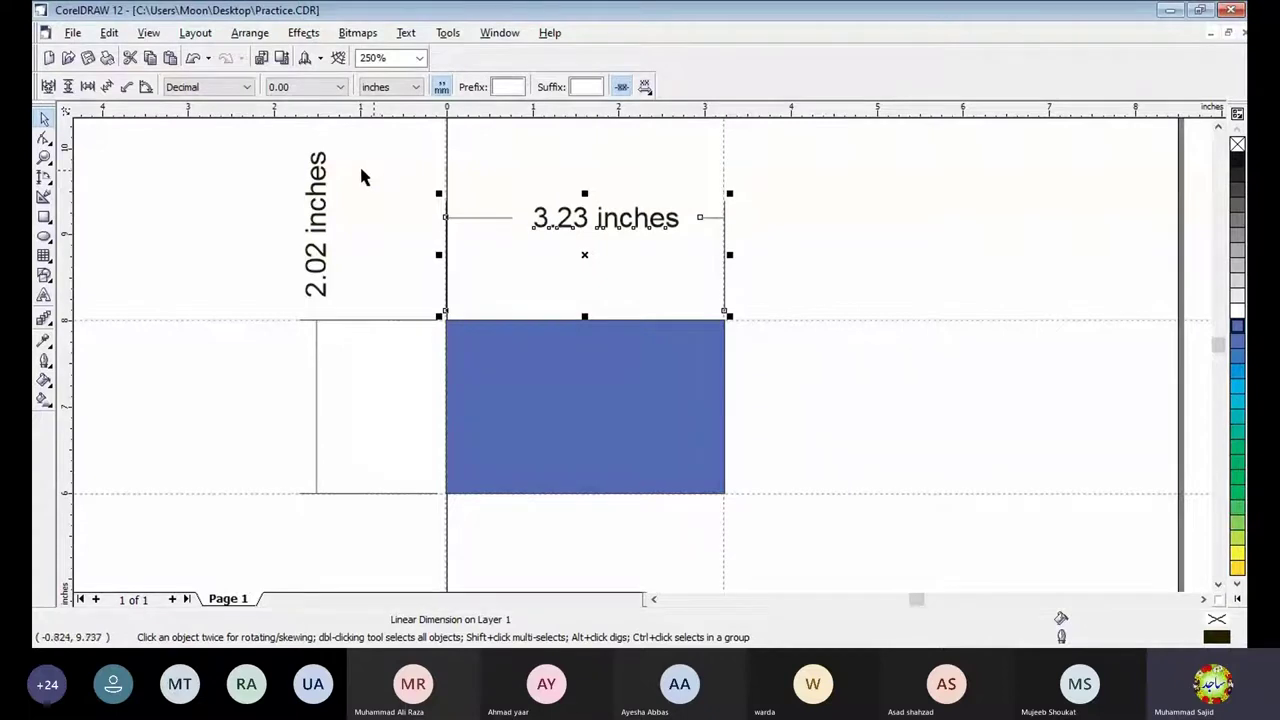
Hide the guidelines and show them again.
left_click(149, 34)
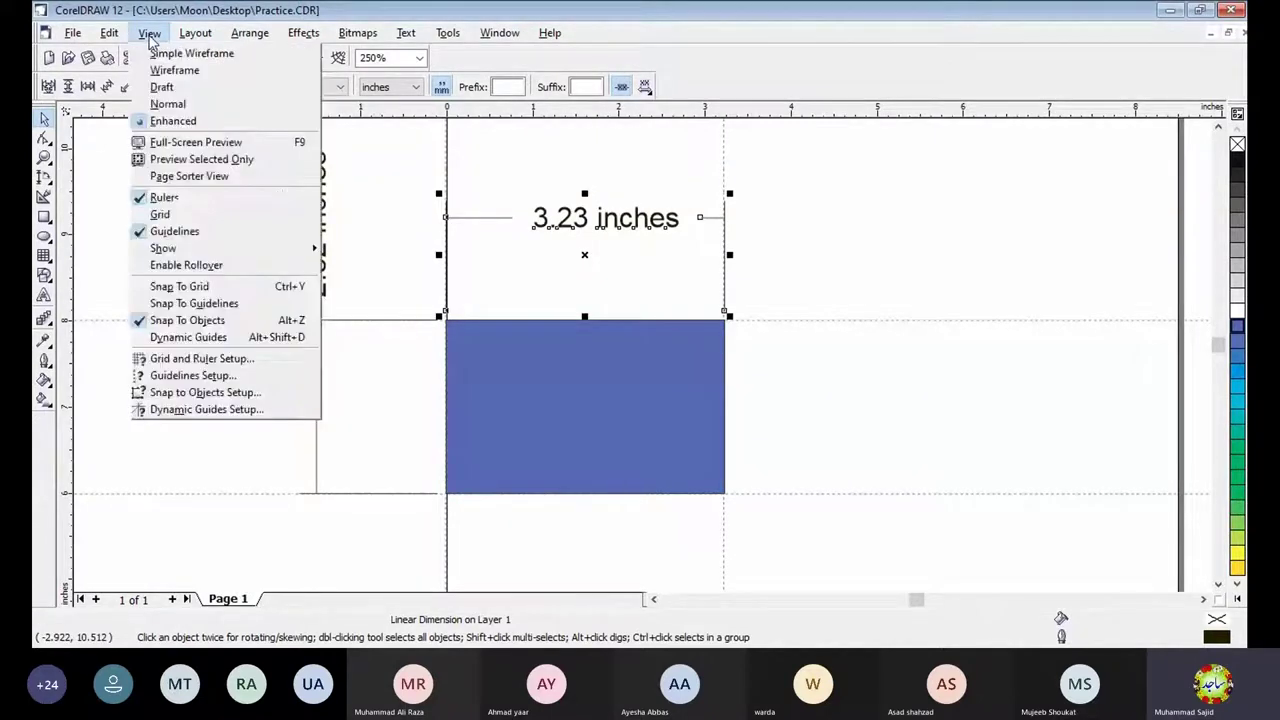
left_click(174, 238)
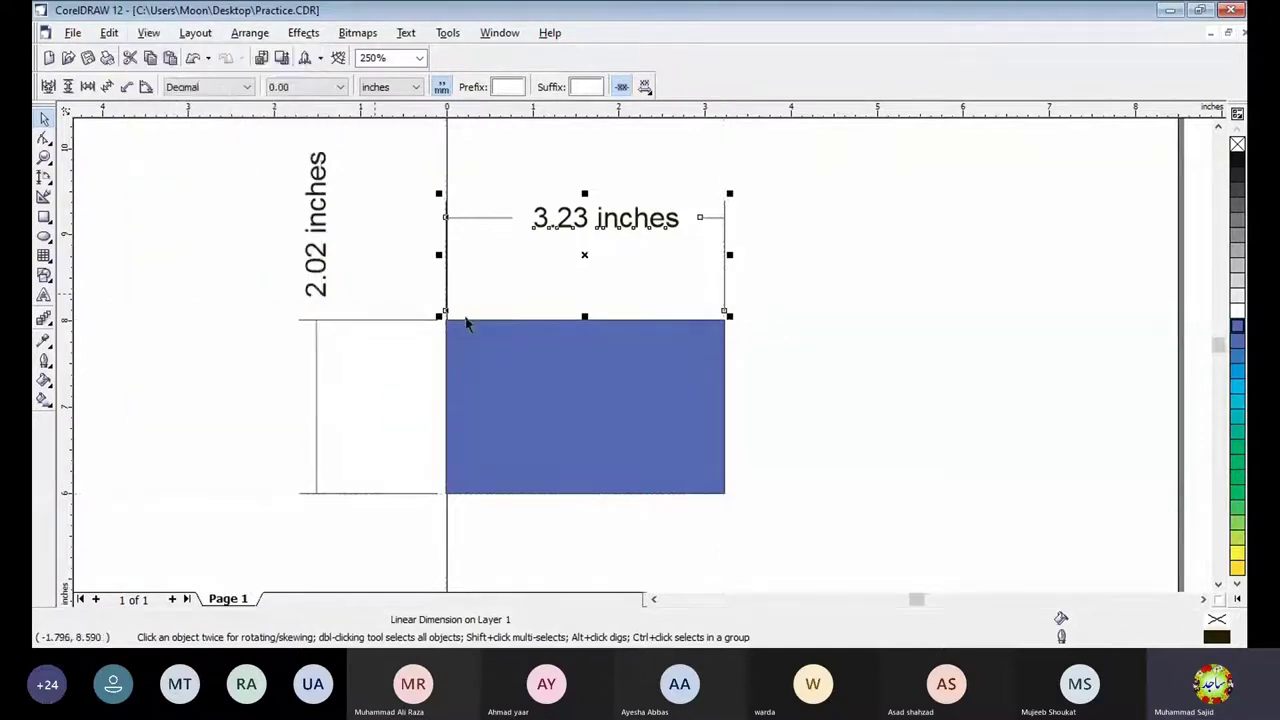
left_click(148, 32)
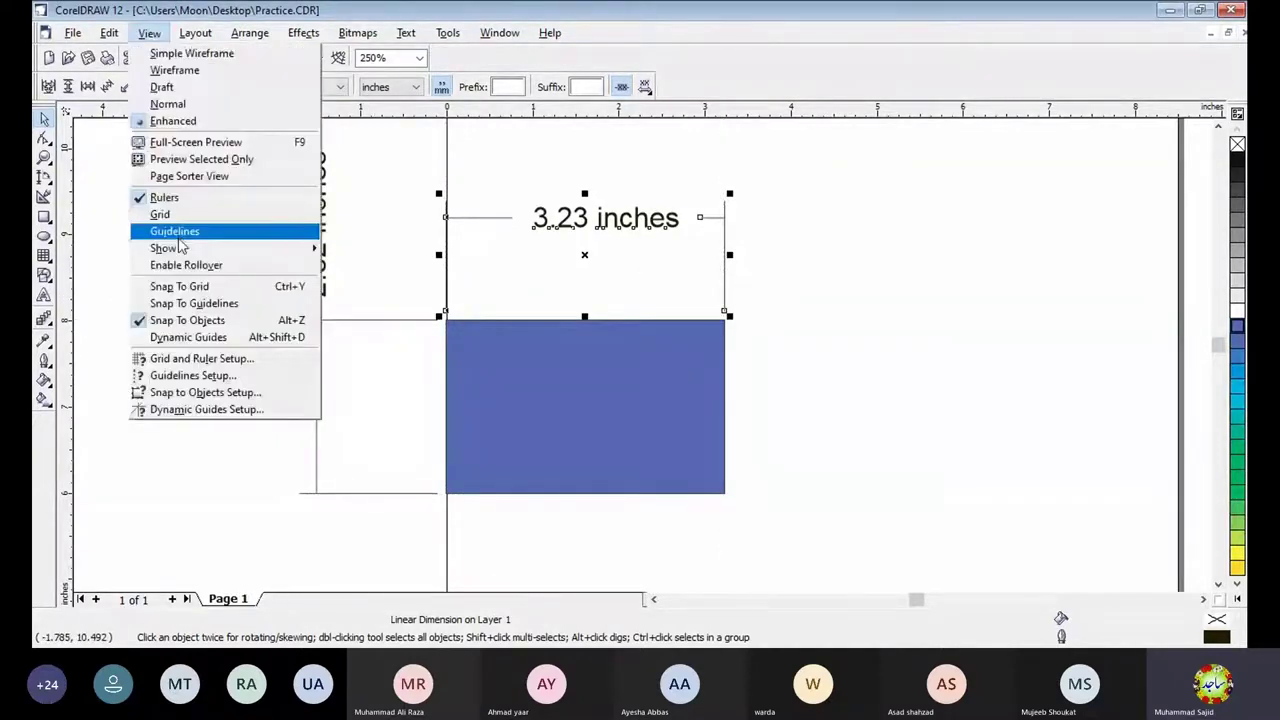
left_click(181, 234)
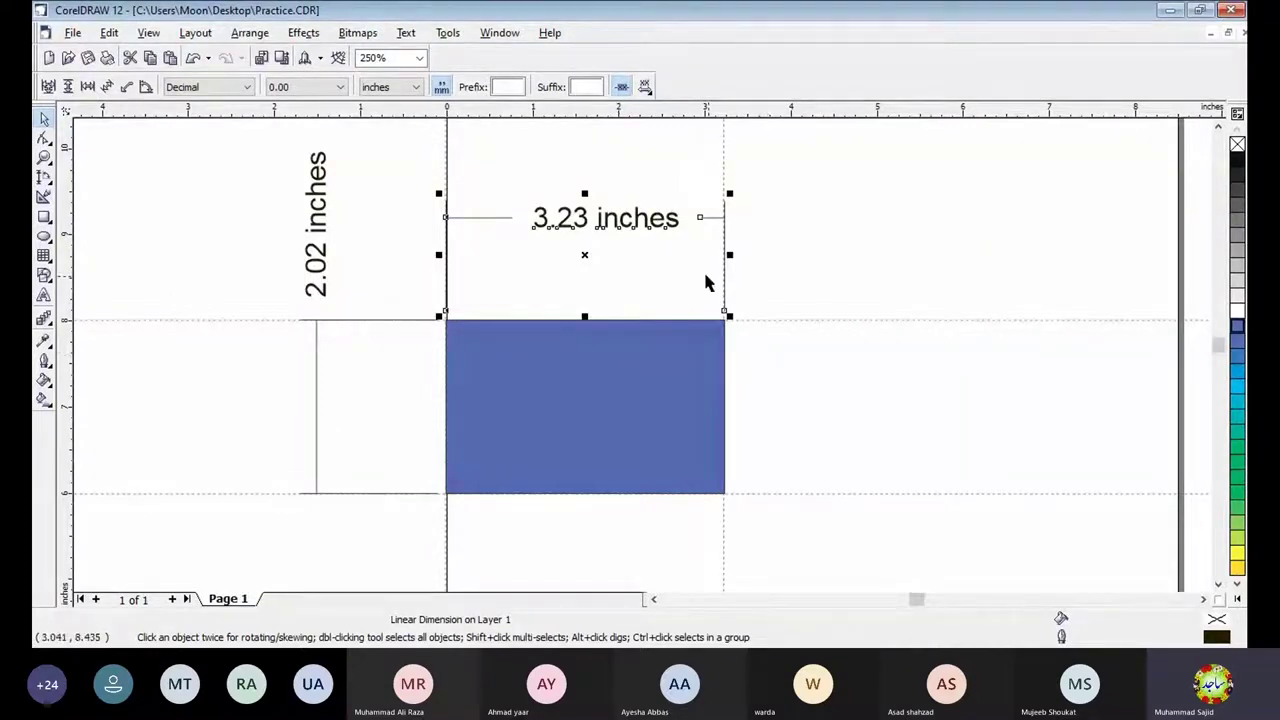
Delete the horizontal guideline along the rectangle's lower edge and add a new one at about 6.01 in.
left_click(853, 492)
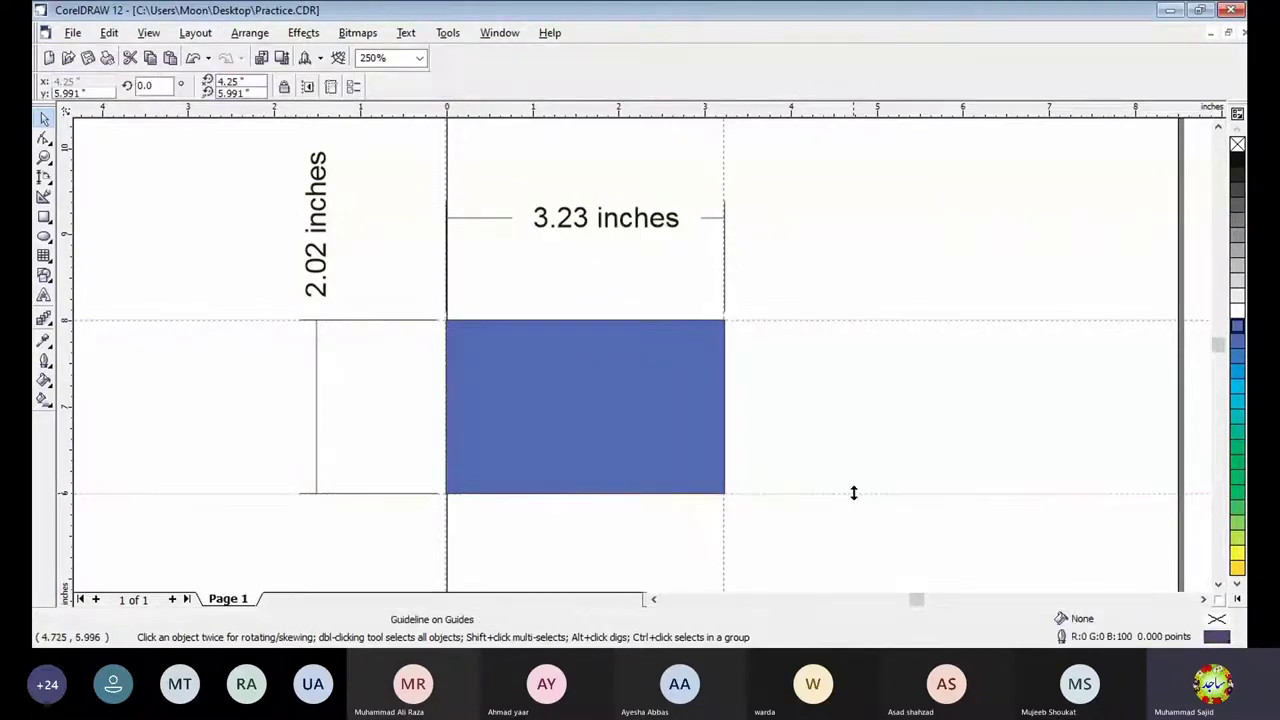
key("Delete")
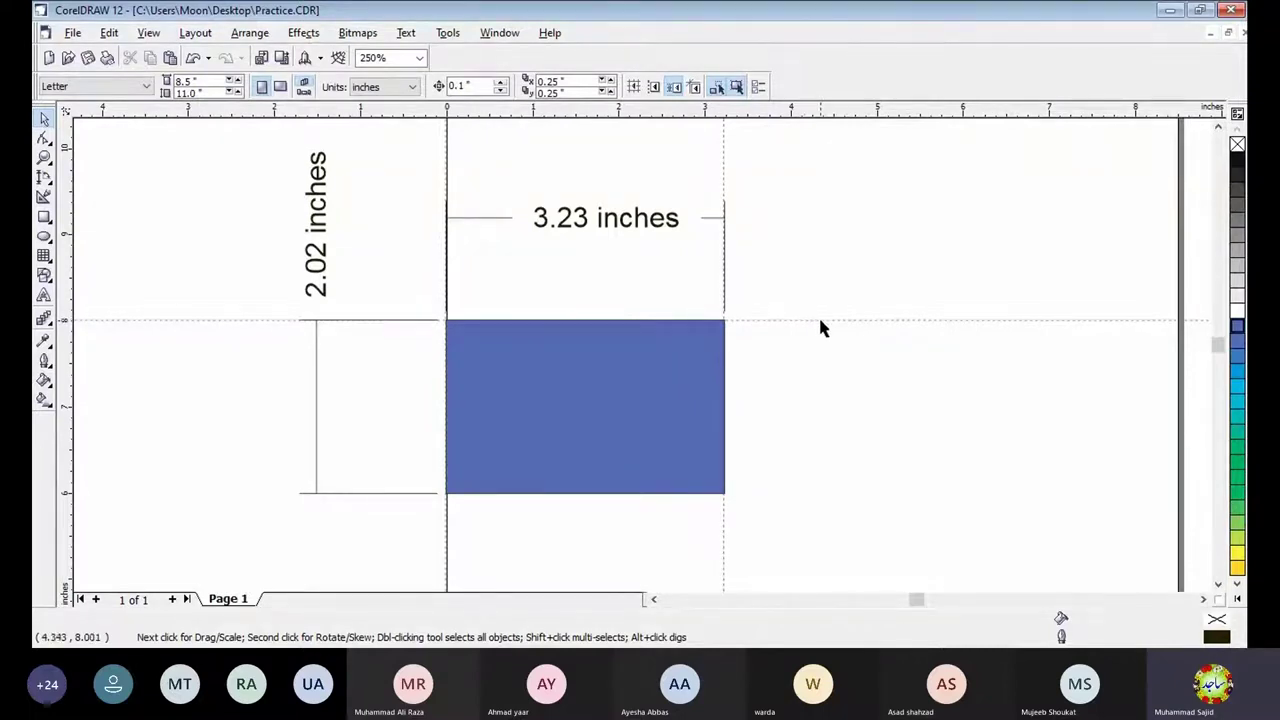
left_click_drag(830, 112, 808, 500)
left_click(807, 500)
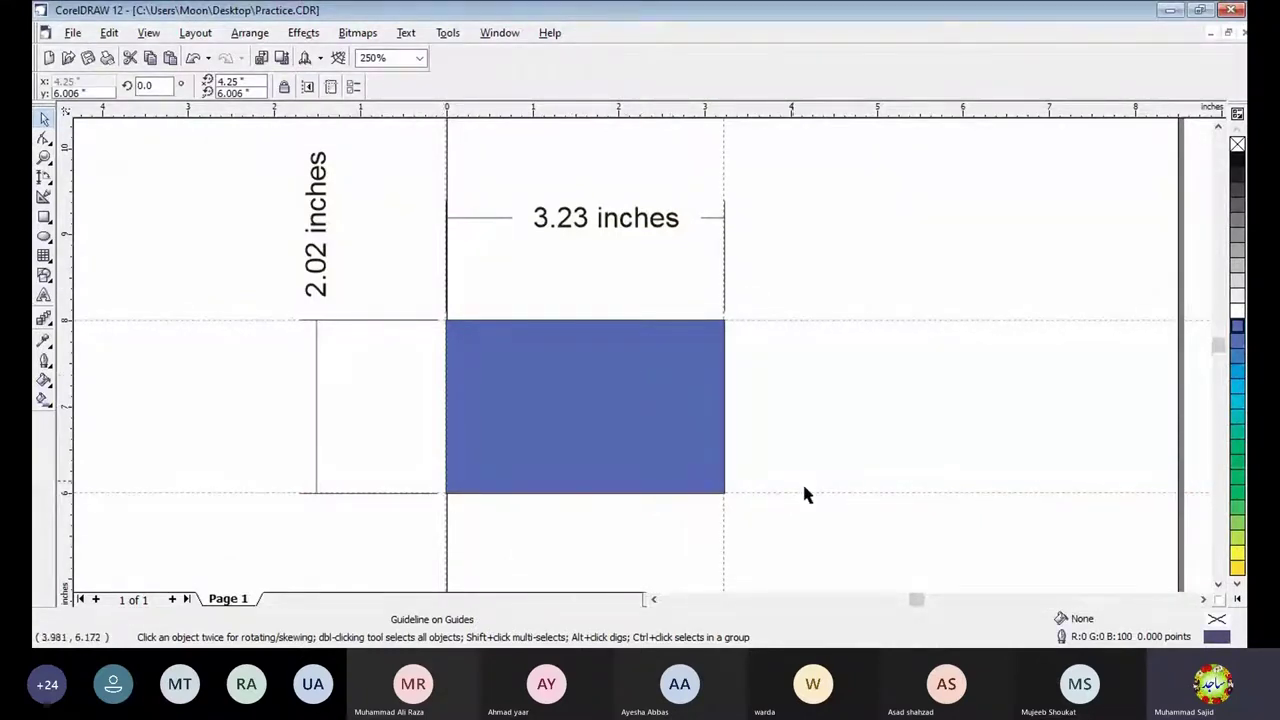
Rotate the new horizontal guideline to a diagonal of about 41 degrees.
left_click(883, 492)
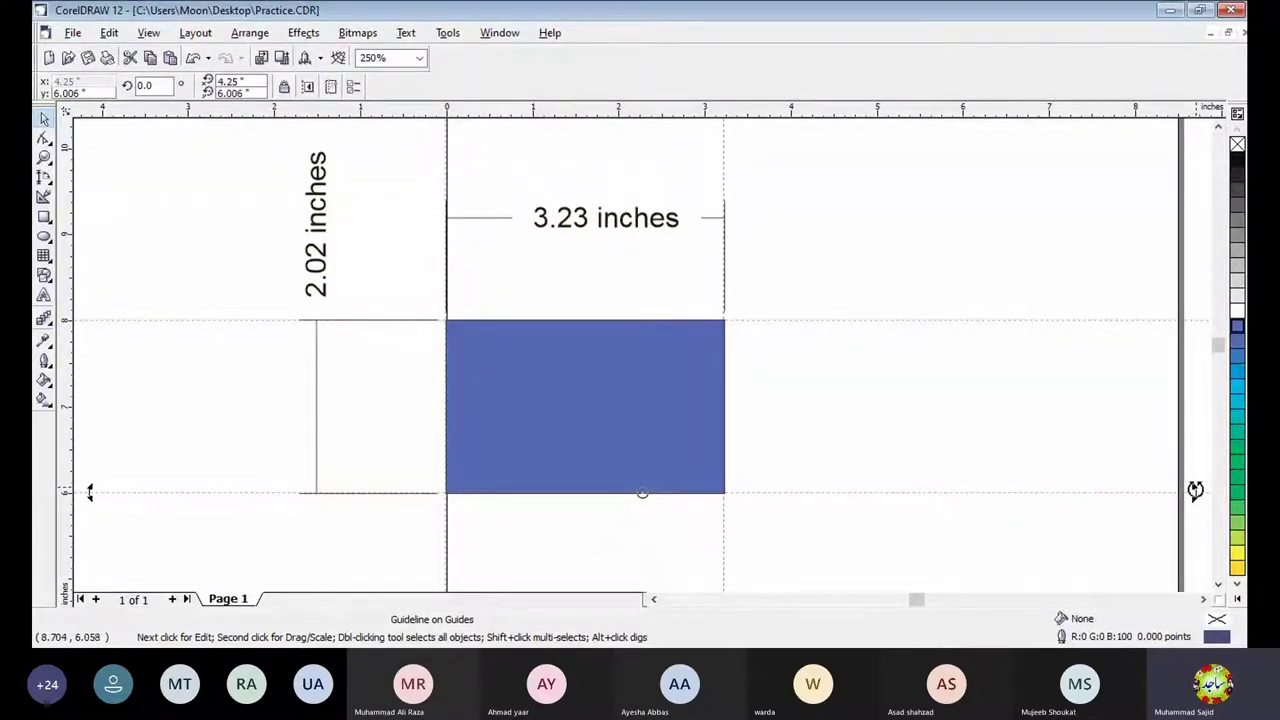
left_click_drag(1195, 490, 983, 203)
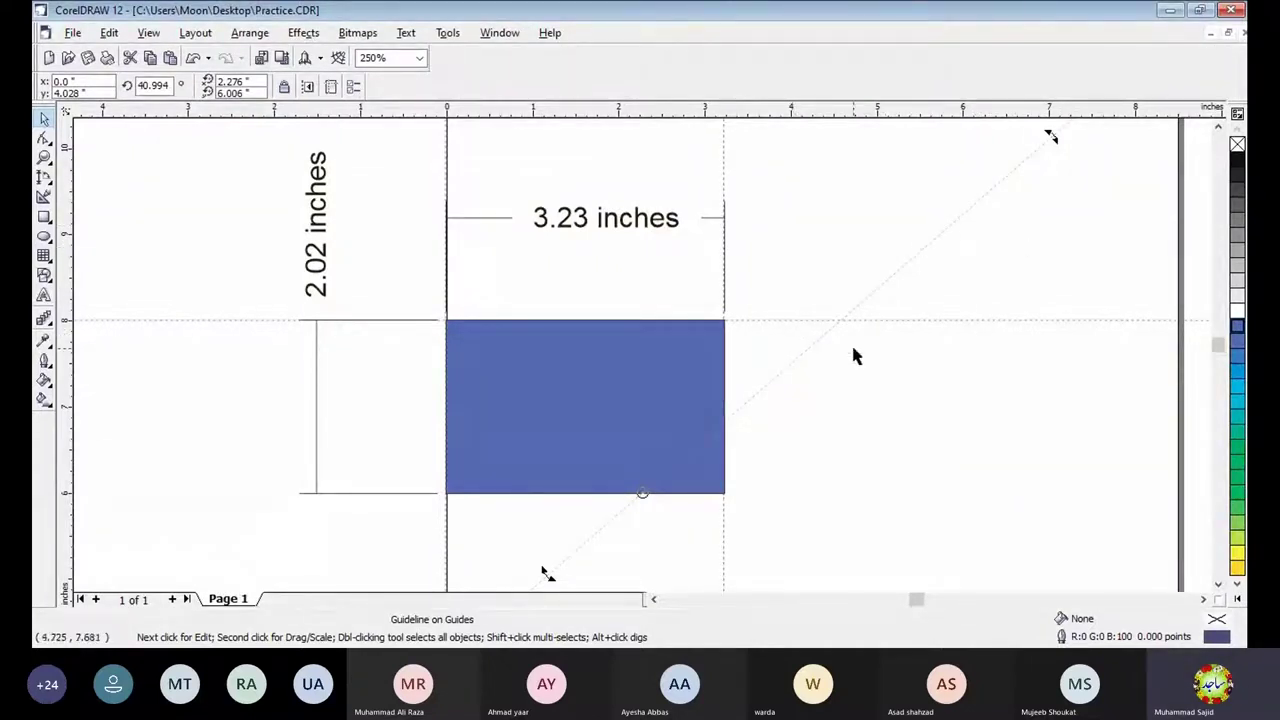
Show the grid over the drawing area and look at it around the whole page width.
scroll(855, 355, "down", 1)
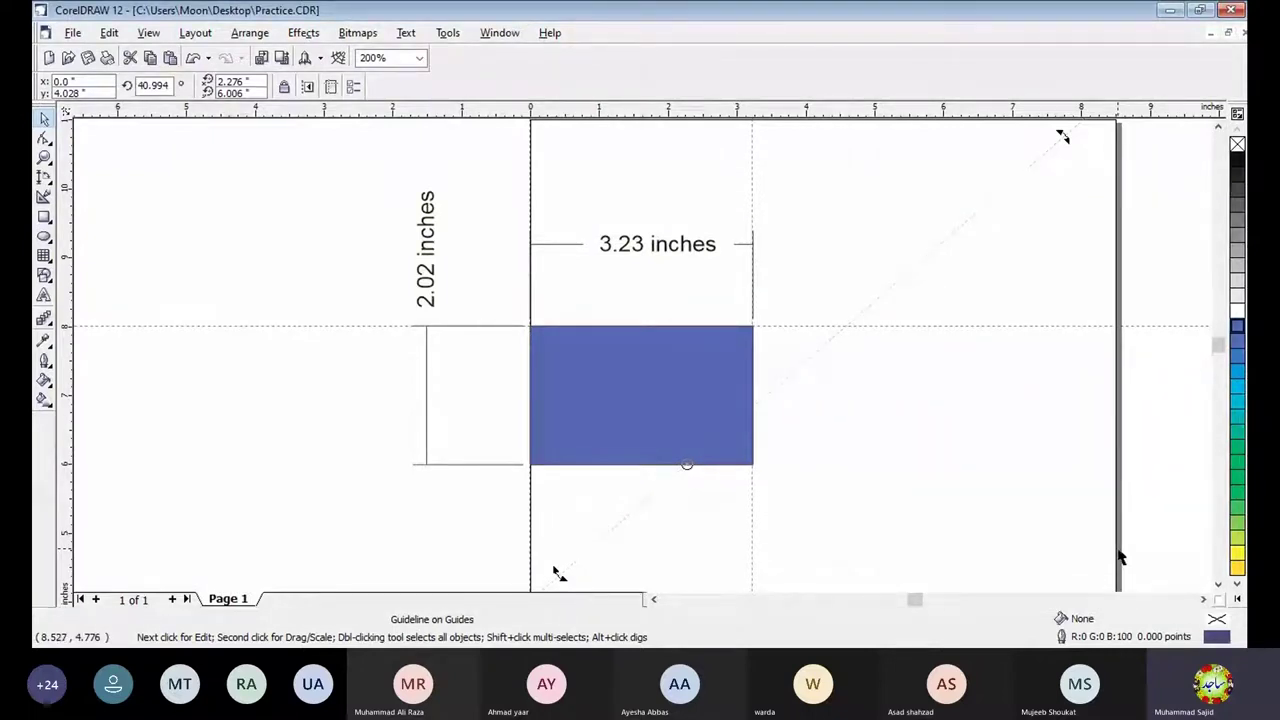
left_click(148, 33)
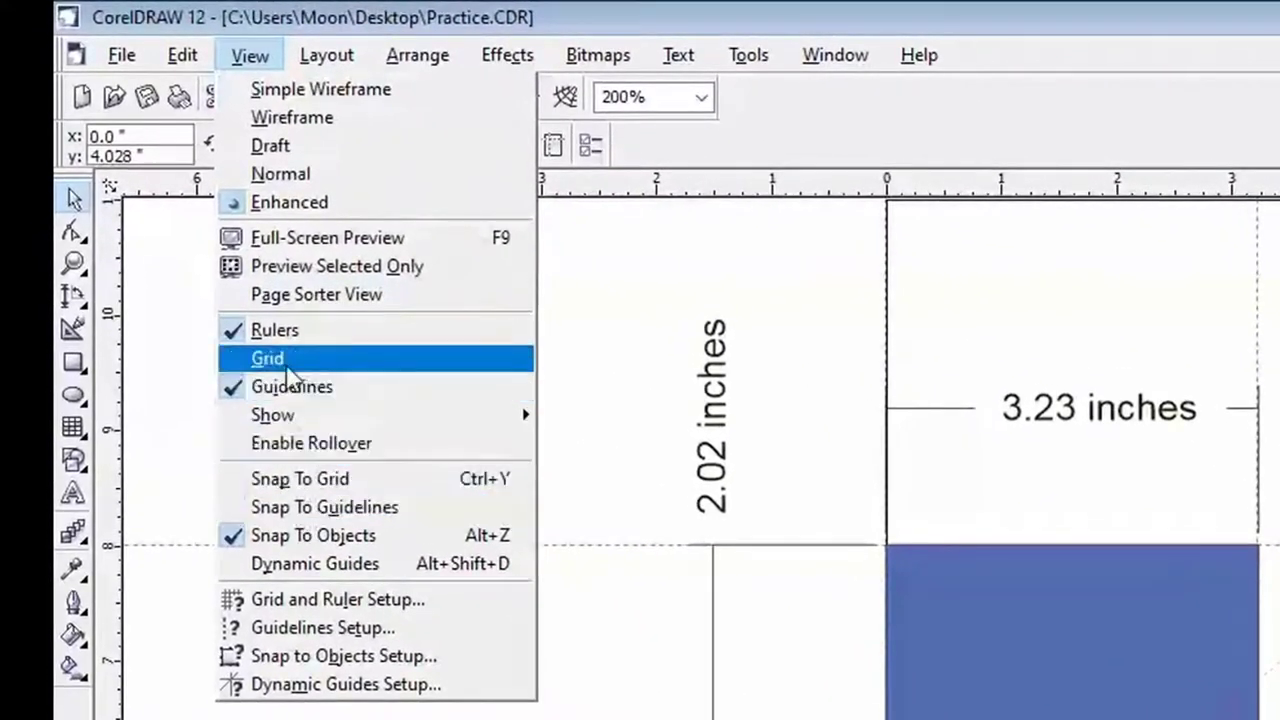
left_click(287, 365)
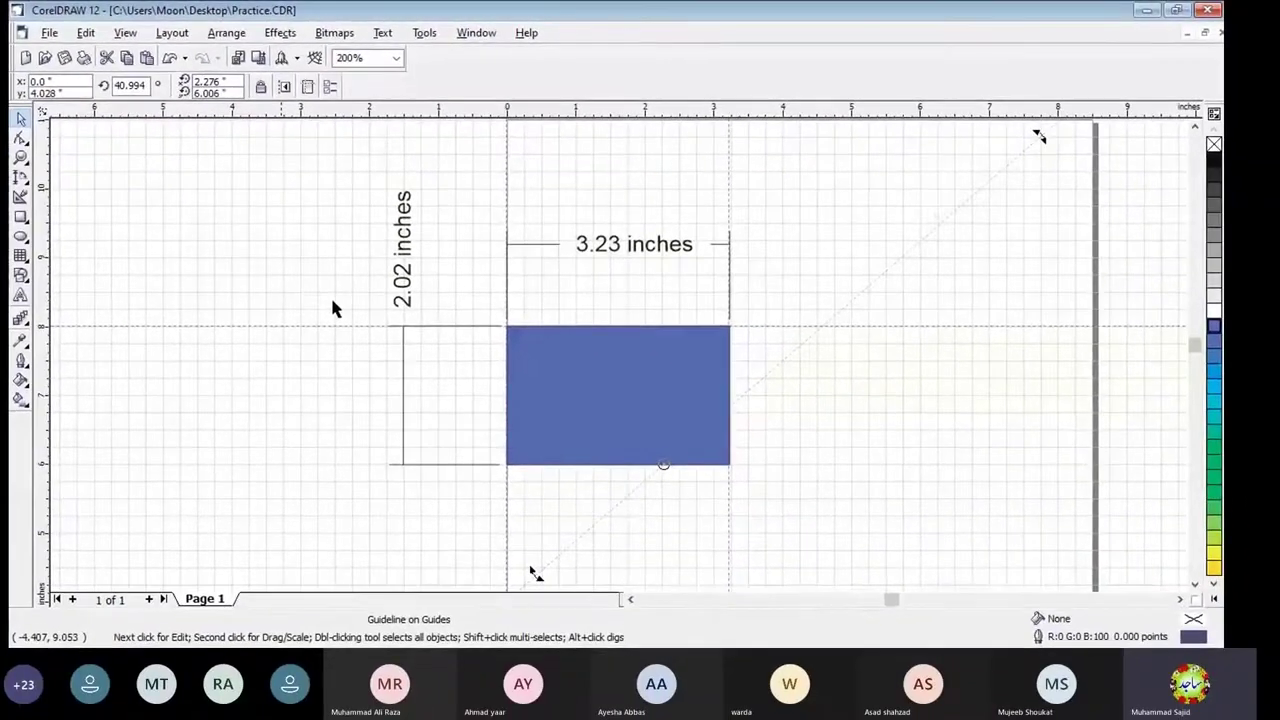
scroll(814, 408, "down", 1)
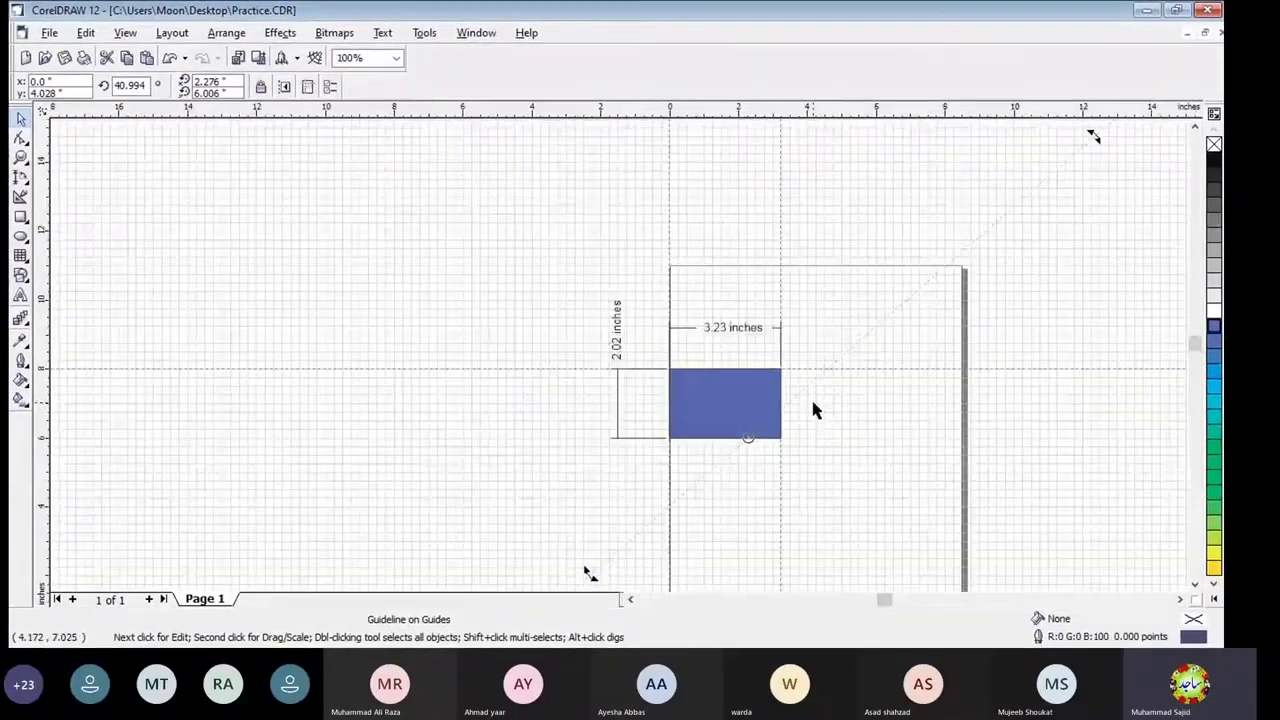
left_click(1179, 600)
left_click(1194, 584)
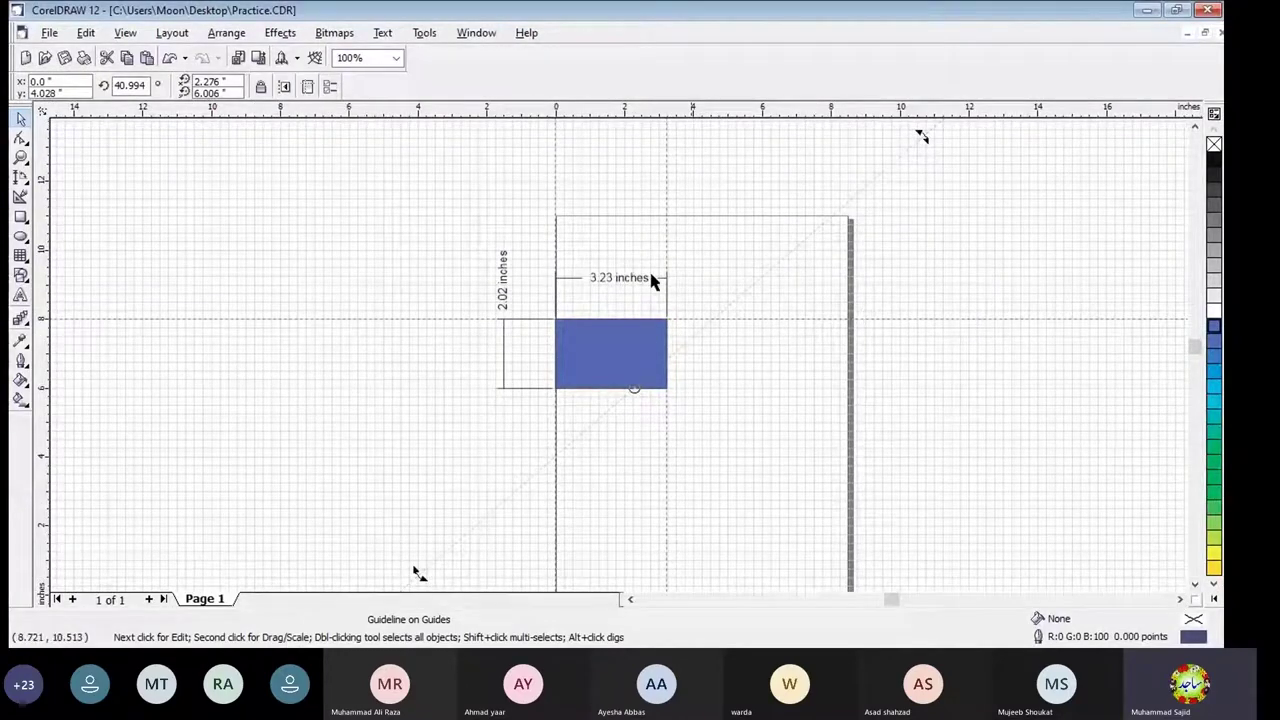
Turn the grid off and back on.
left_click(126, 33)
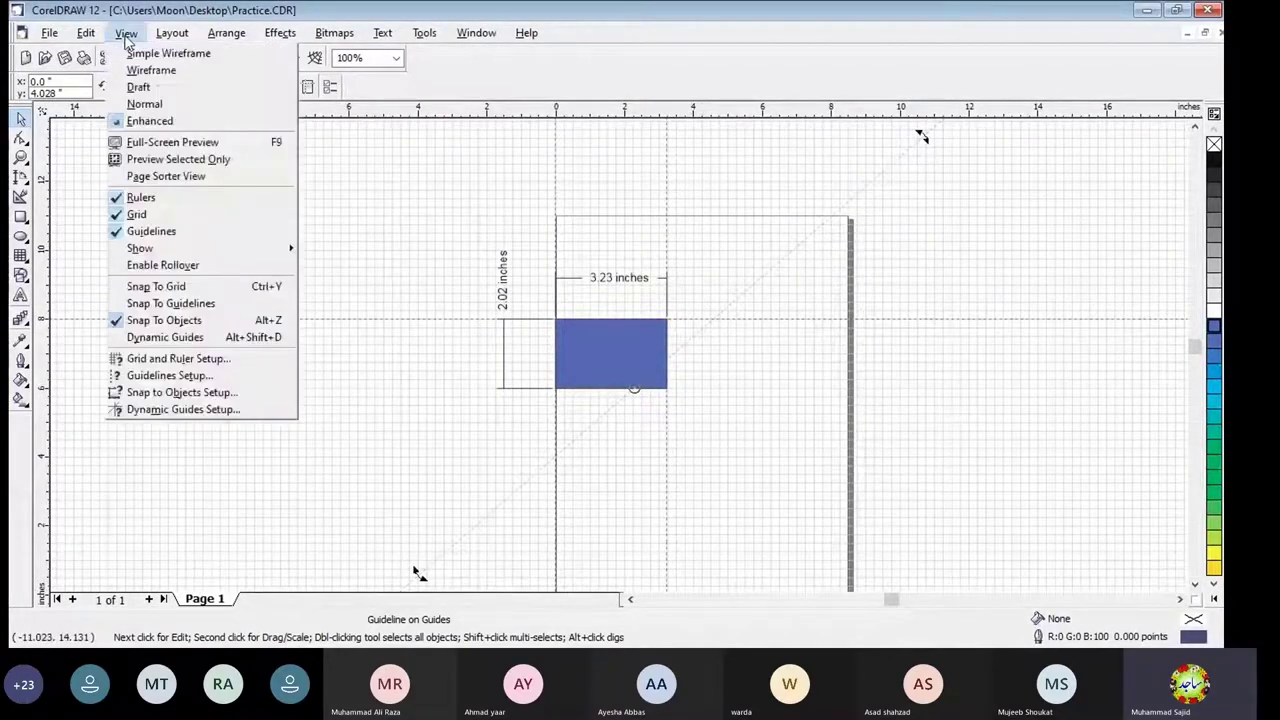
left_click(138, 214)
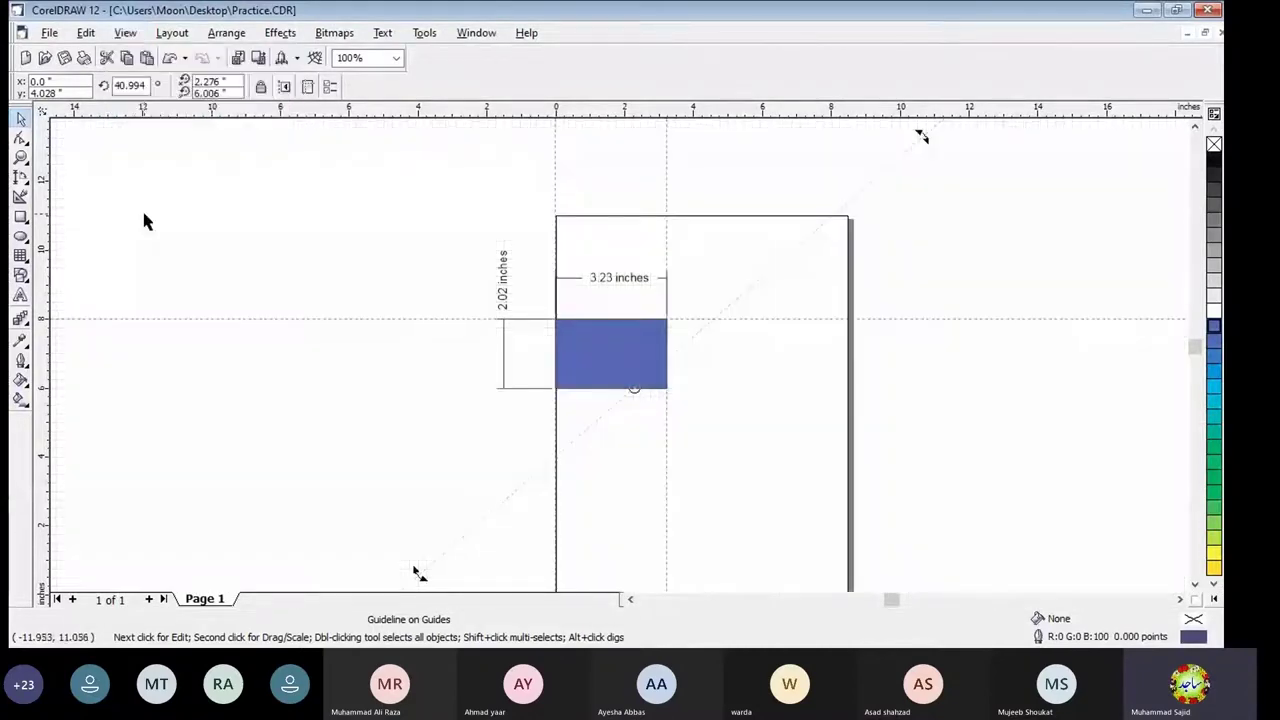
left_click(126, 33)
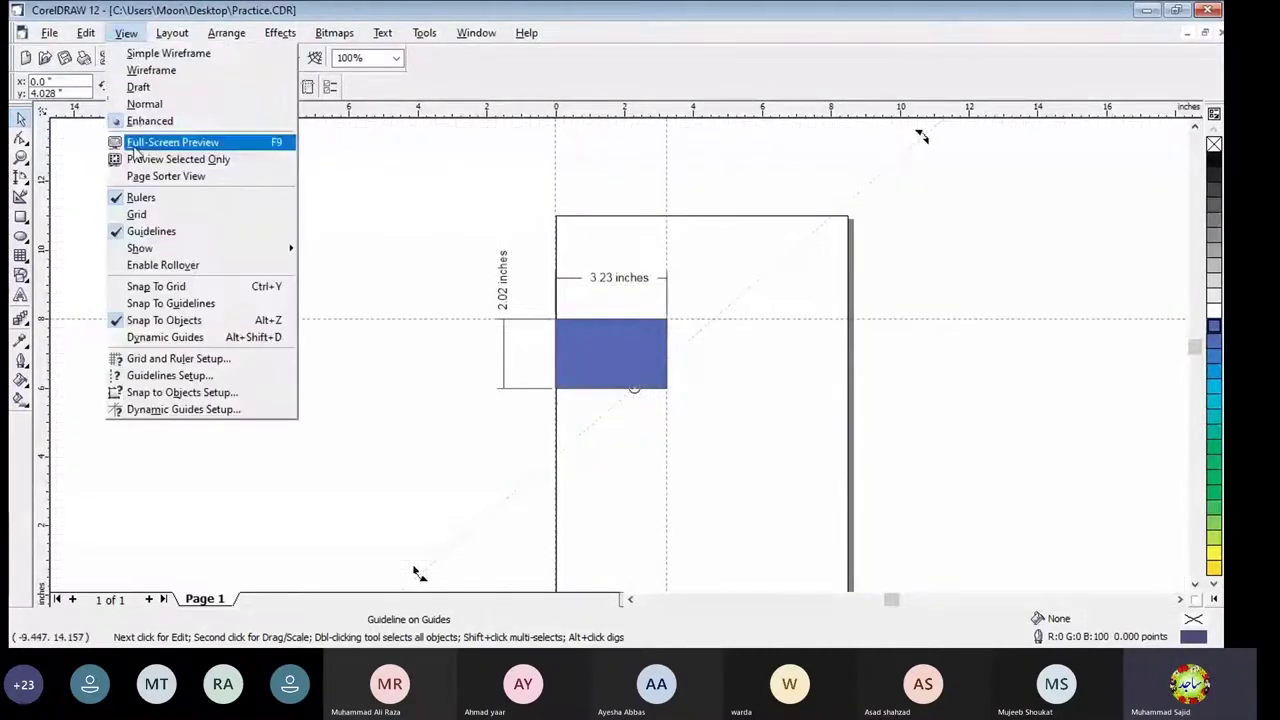
left_click(140, 210)
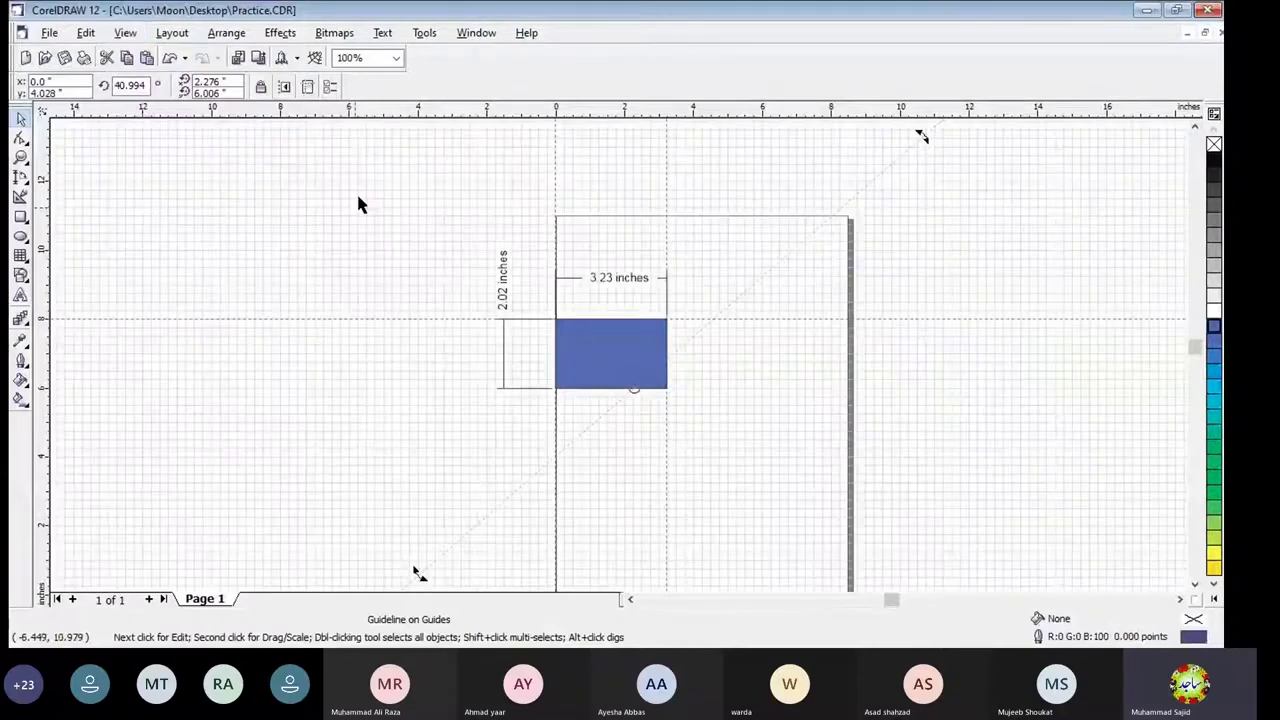
Set the document grid to be defined by spacing instead of frequency.
left_click(126, 33)
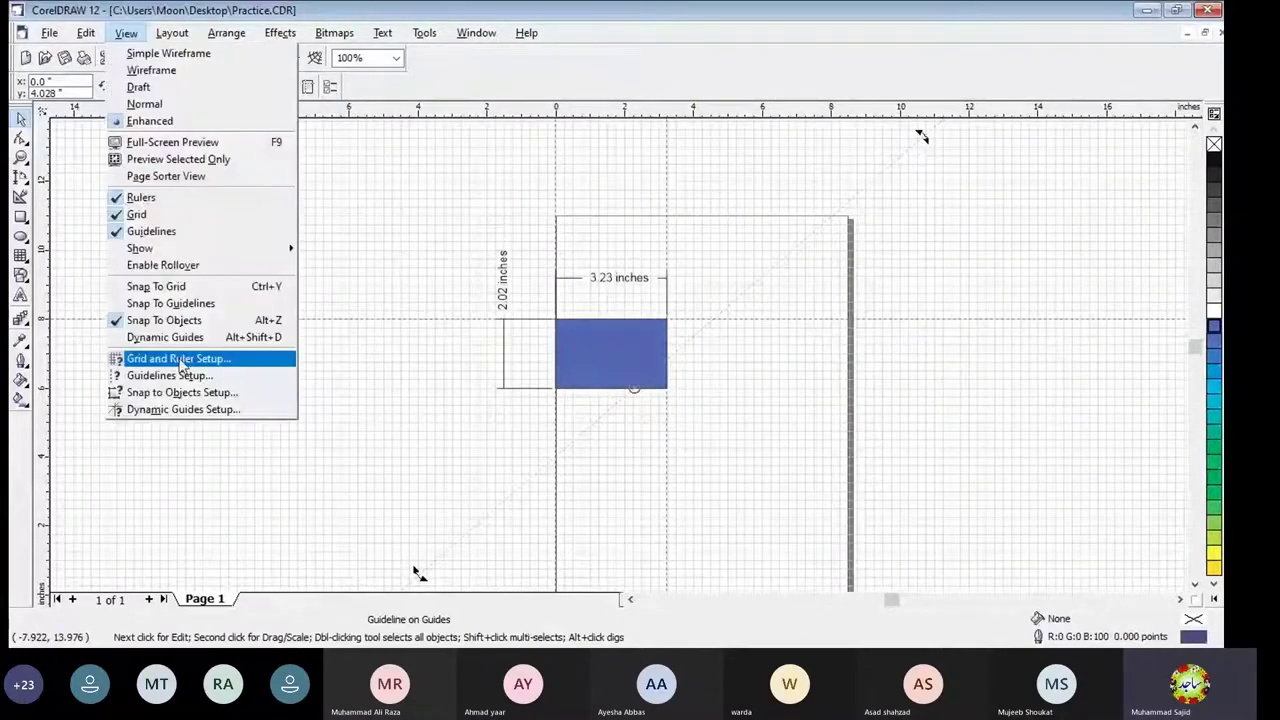
left_click(180, 366)
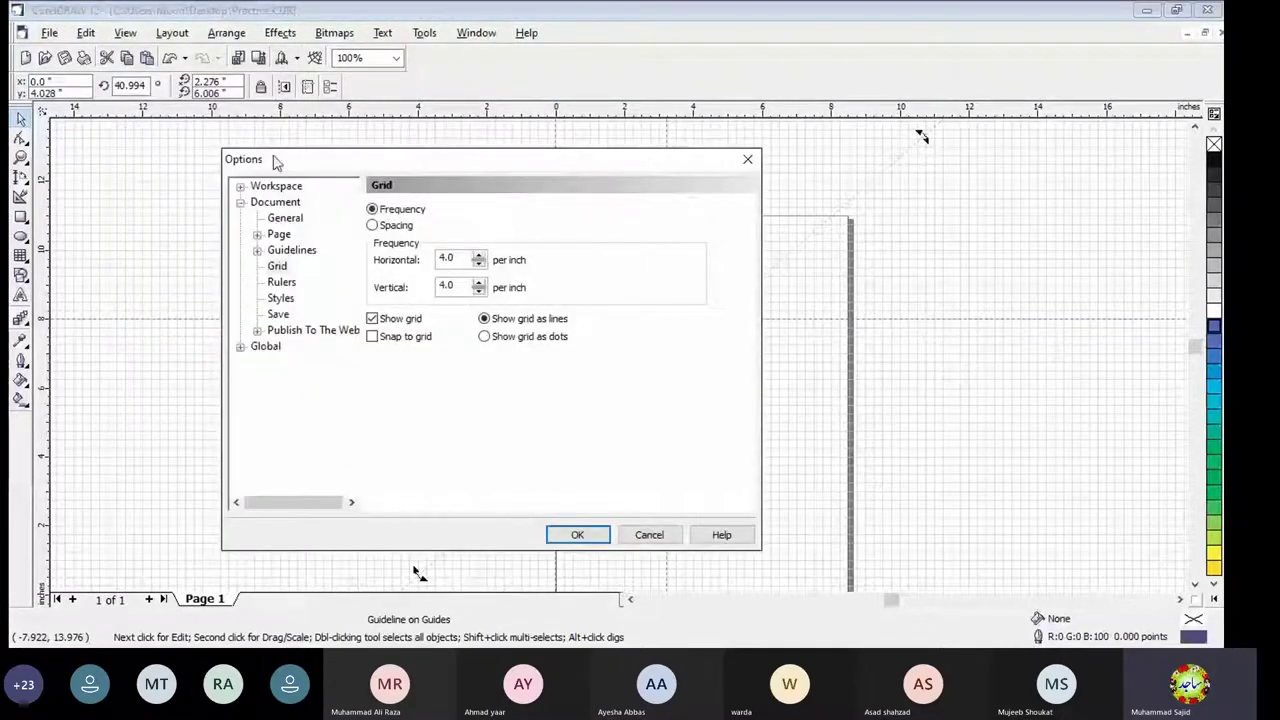
left_click(277, 266)
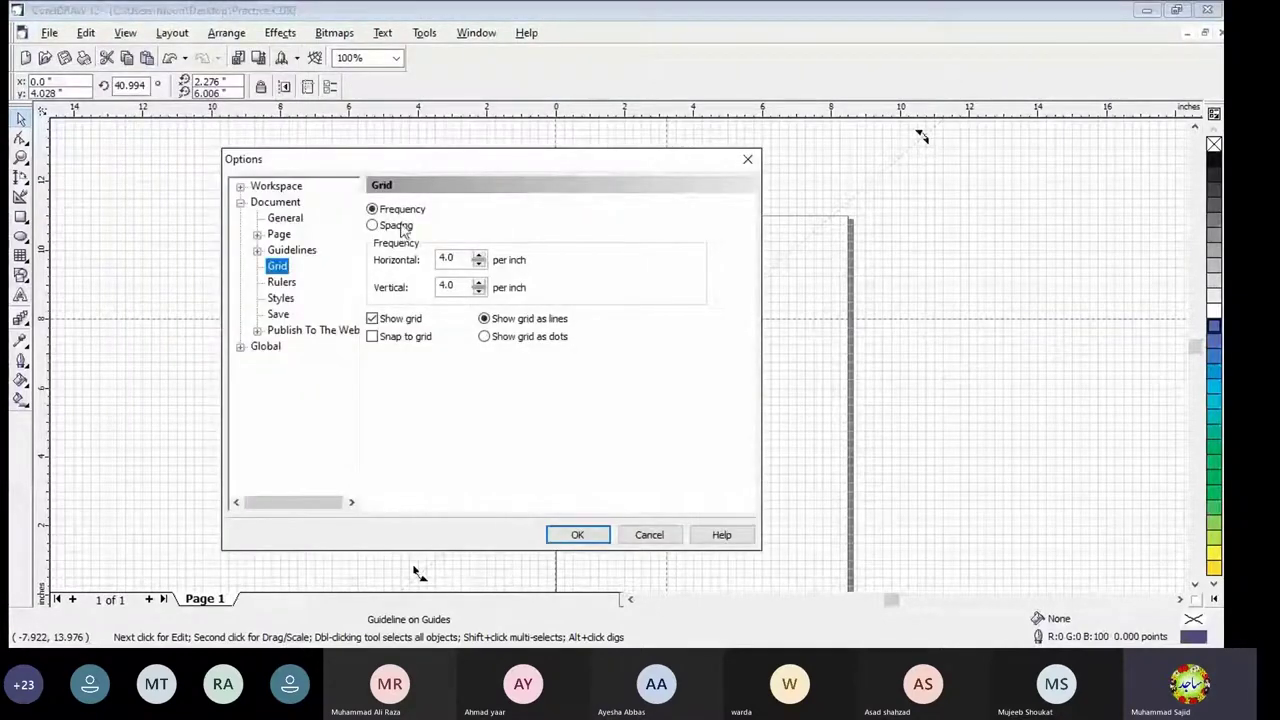
left_click(400, 228)
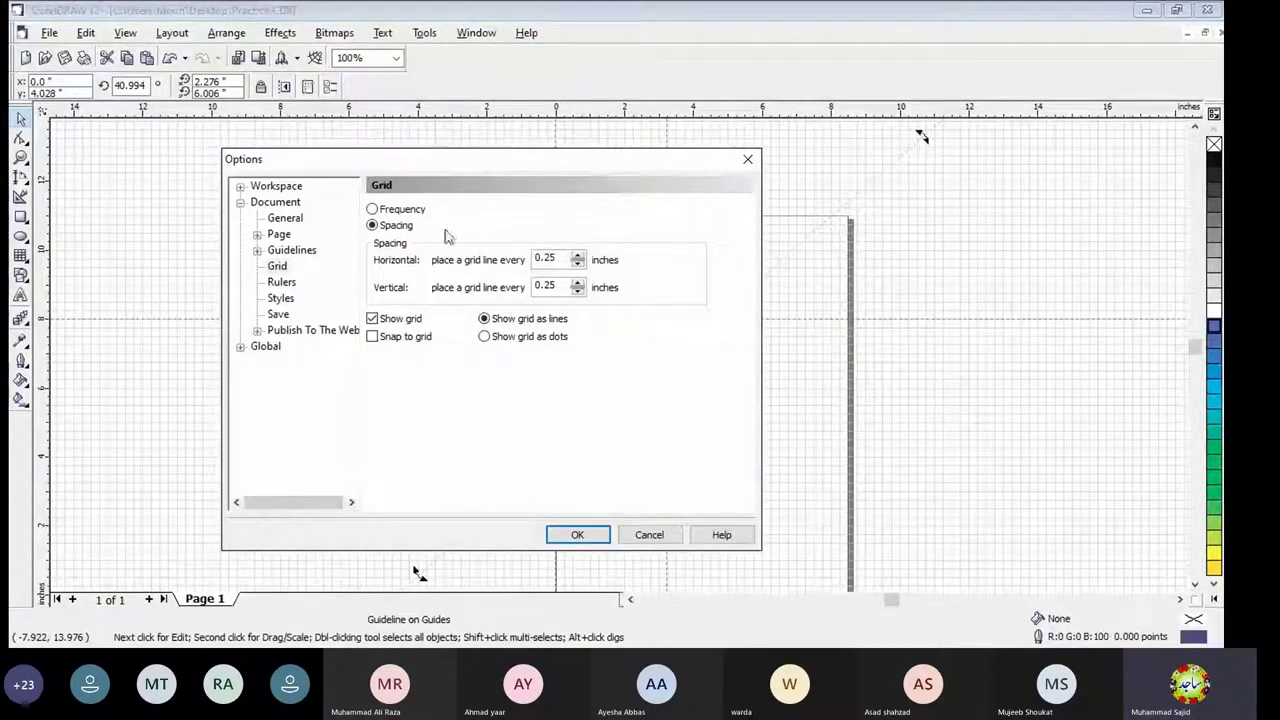
left_click(576, 535)
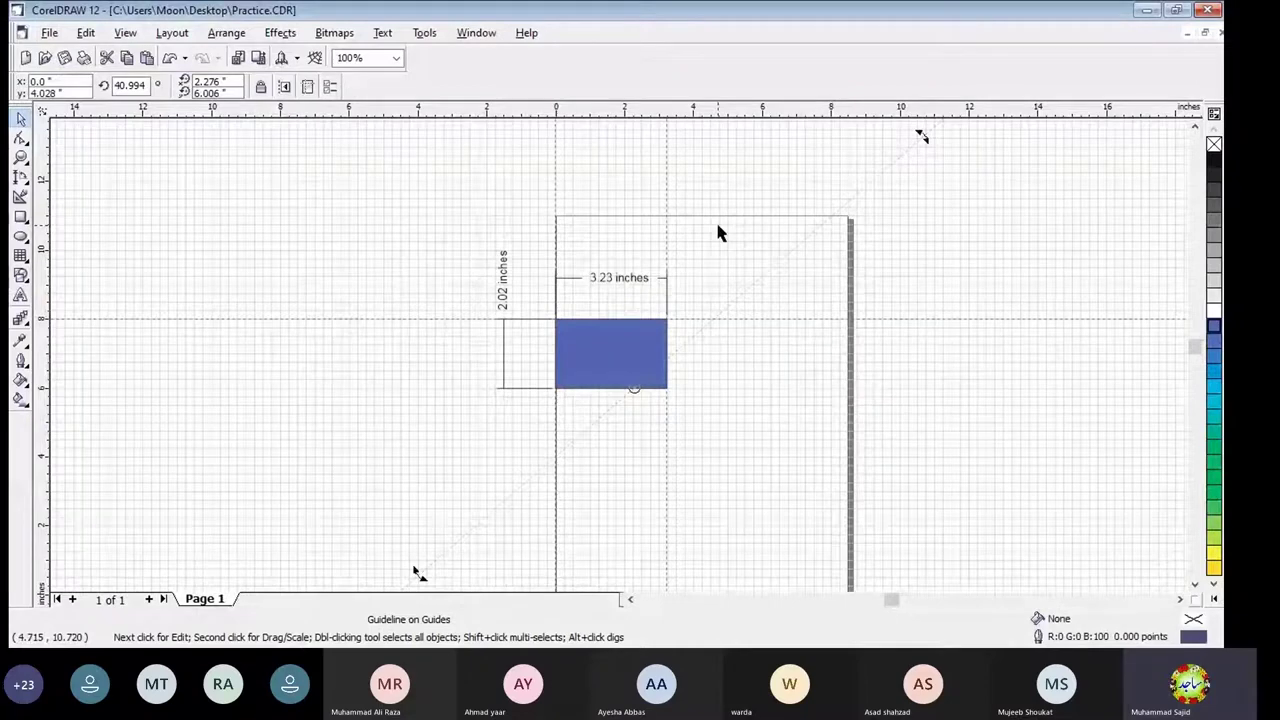
Hide the grid over the drawing area.
left_click(1195, 597)
left_click(1196, 583)
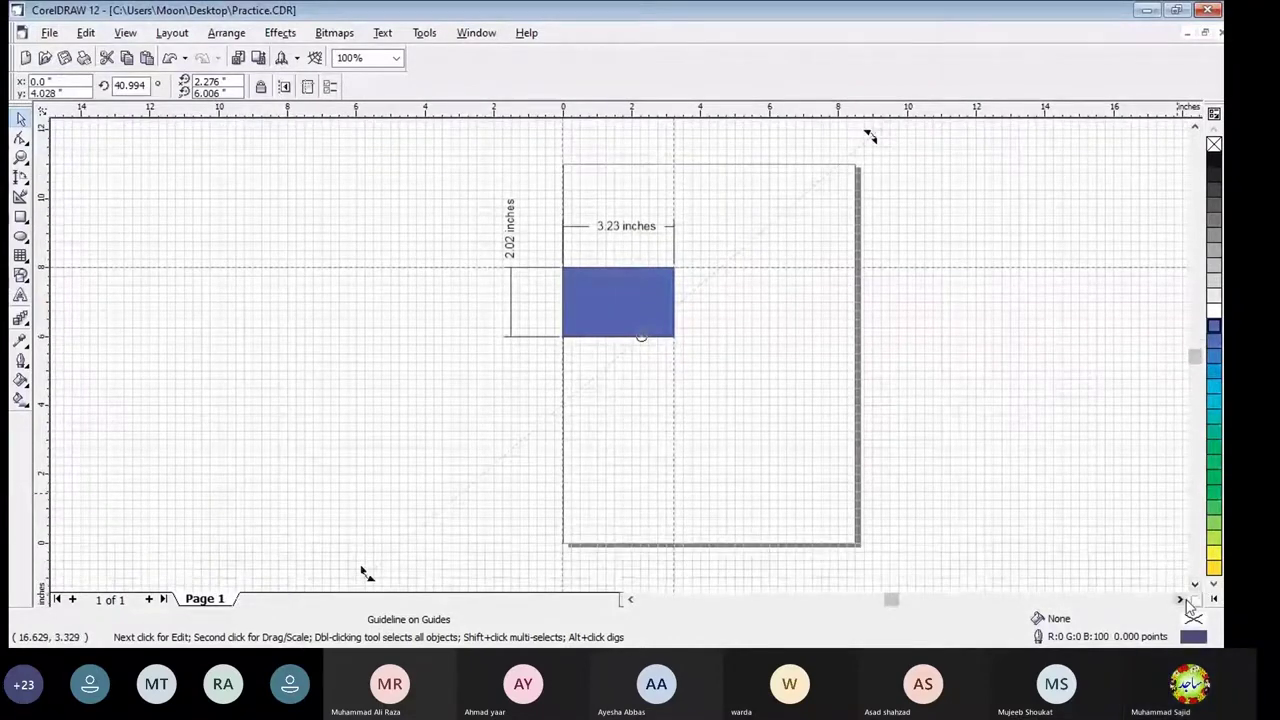
left_click(1184, 600)
scroll(404, 183, "up", 1)
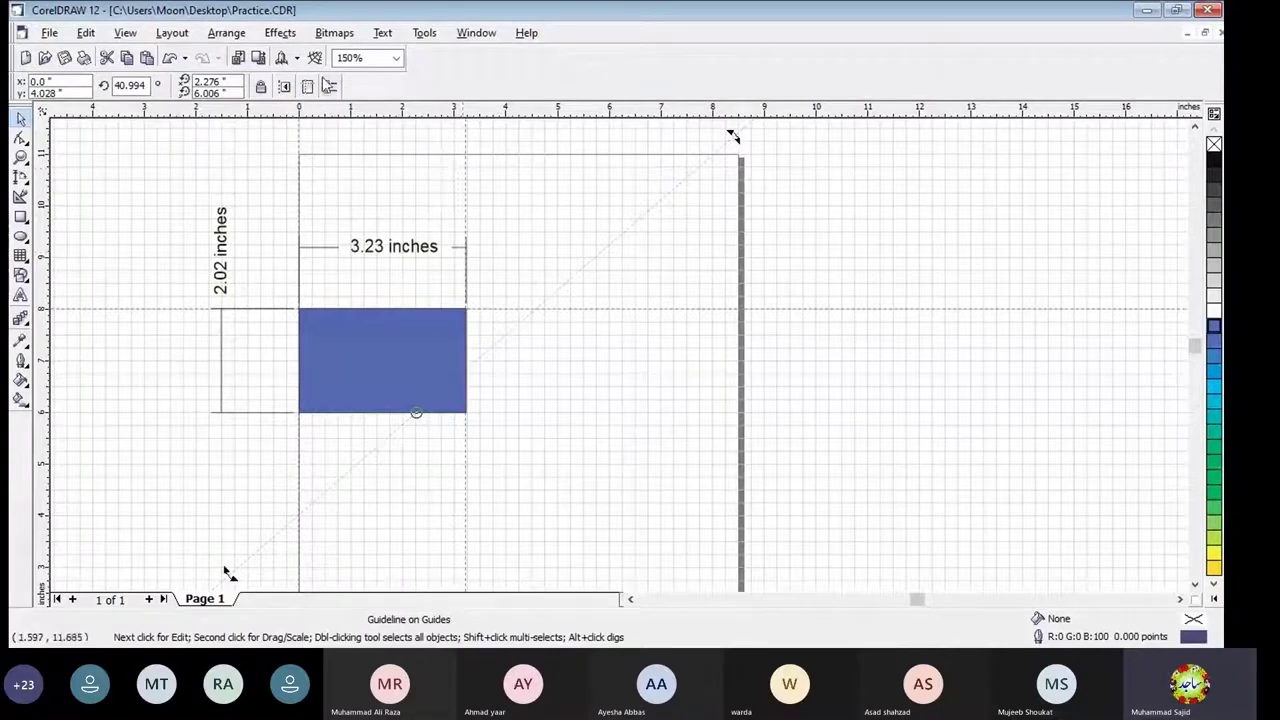
left_click(126, 33)
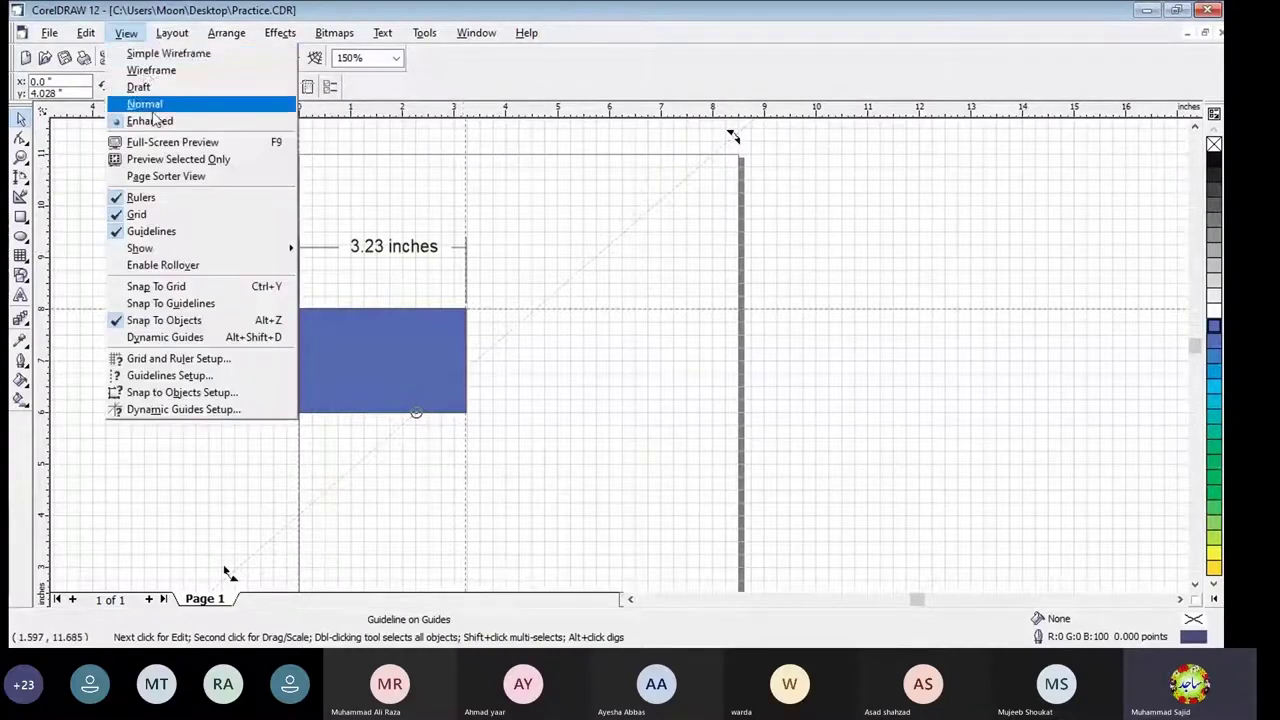
left_click(157, 220)
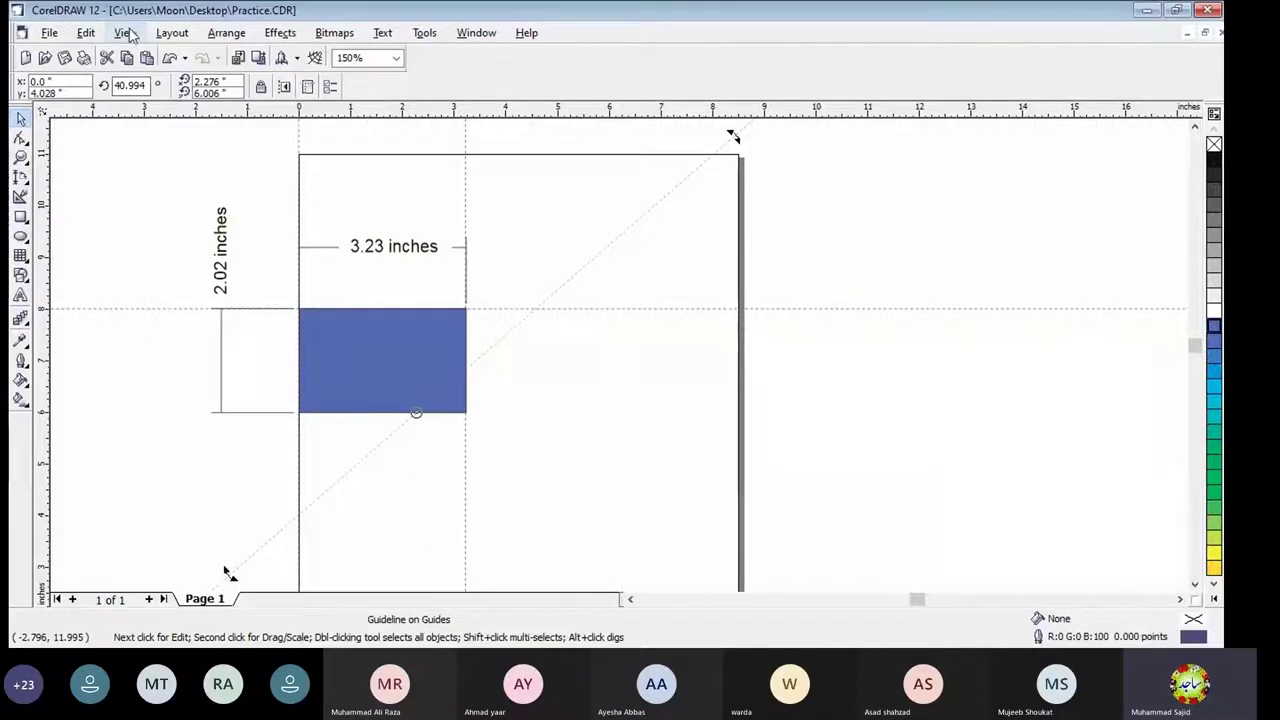
Delete the diagonal, horizontal and vertical guidelines from the drawing.
left_click(598, 304)
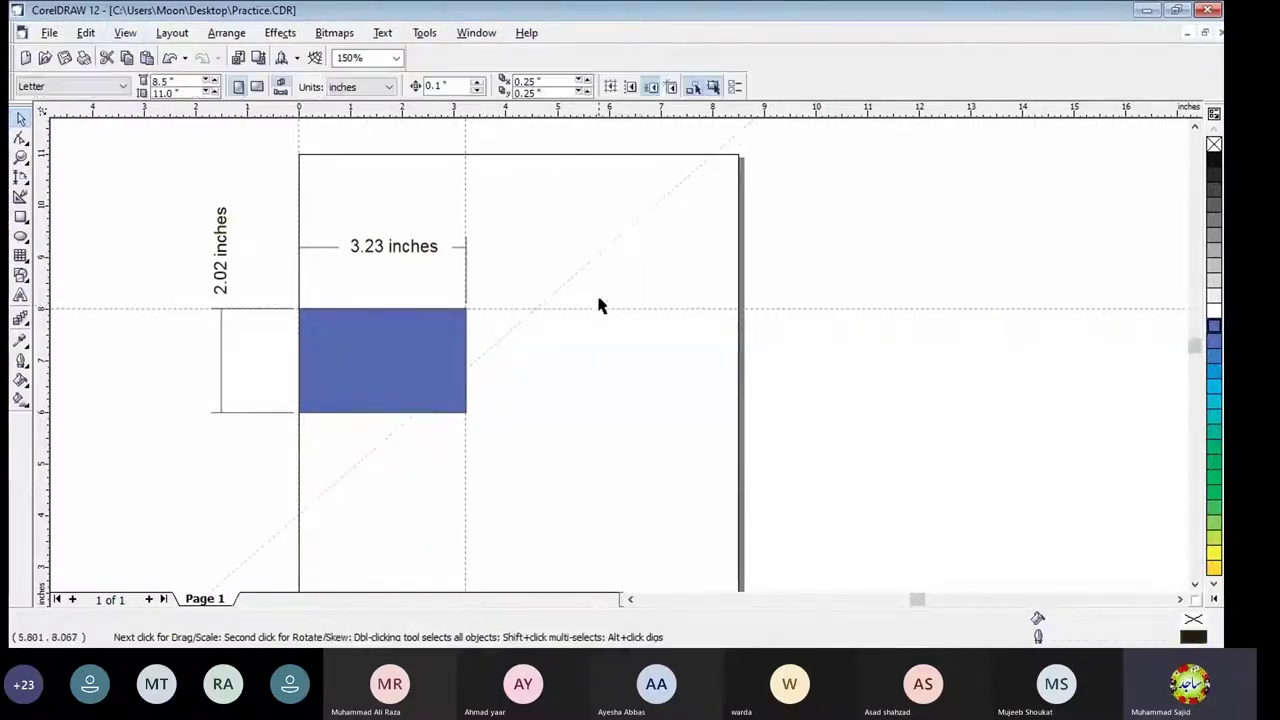
left_click(598, 250)
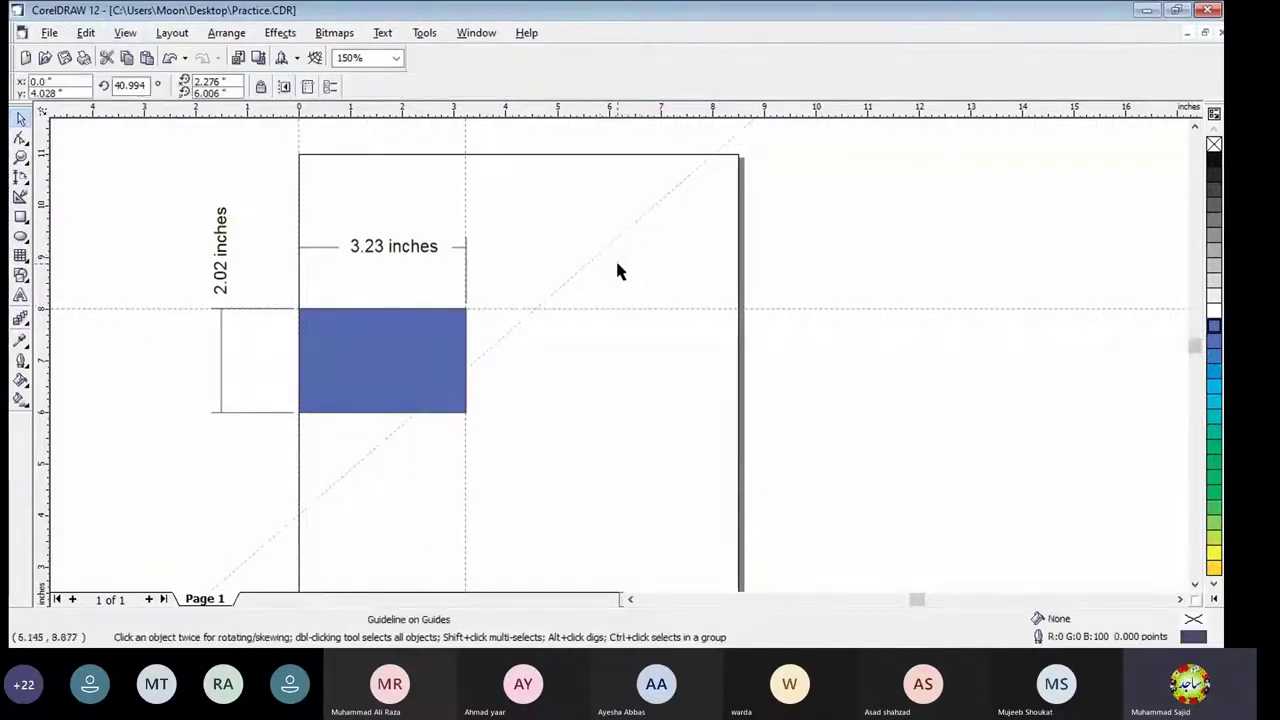
key("Delete")
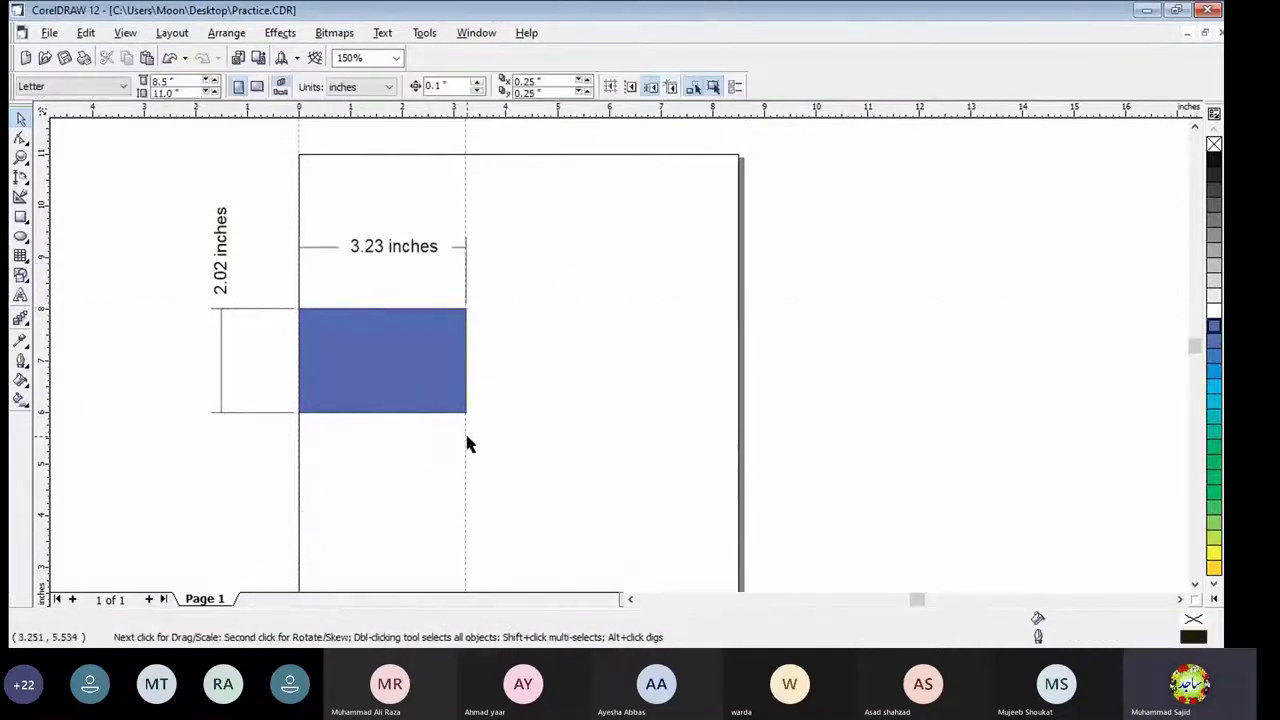
left_click_drag(468, 444, 298, 444)
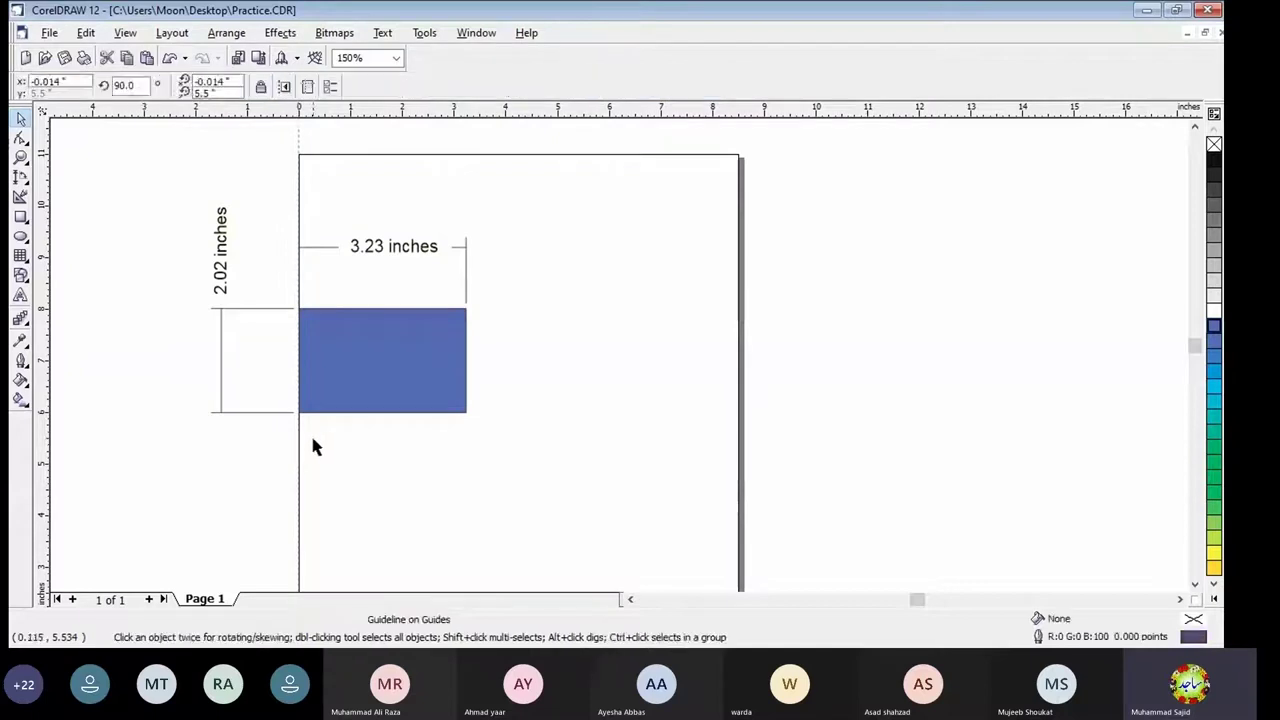
key("Delete")
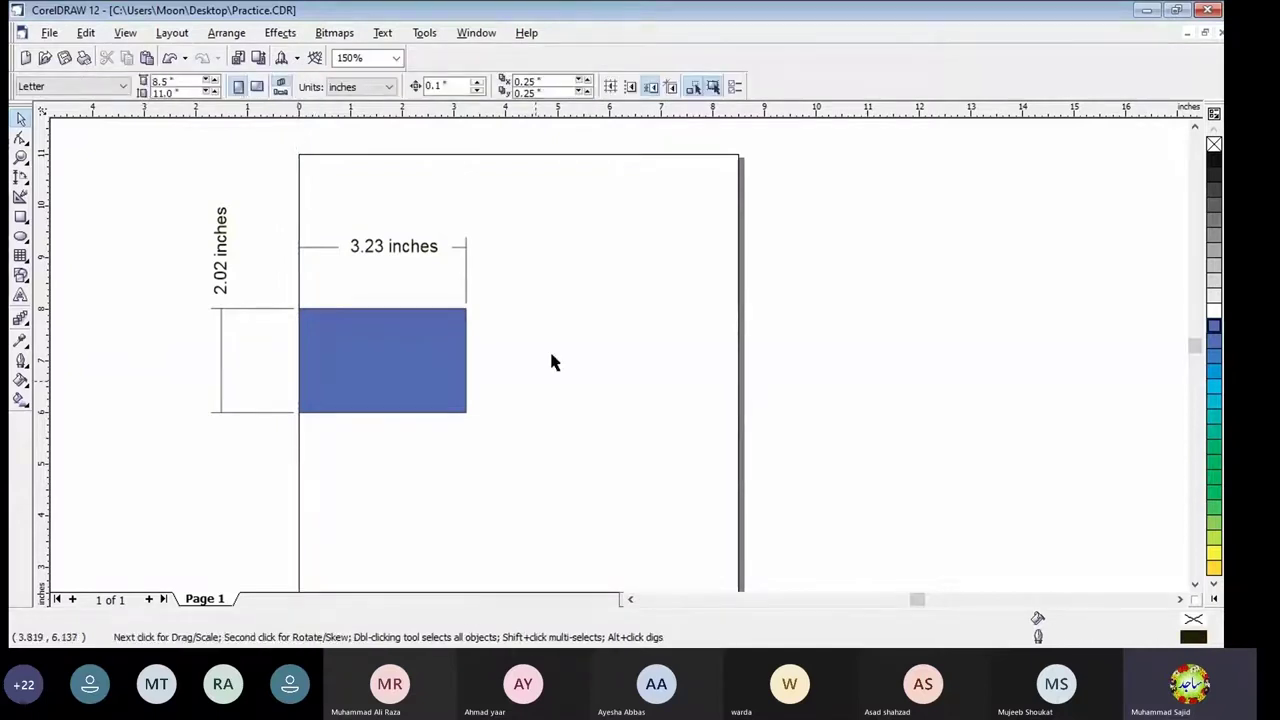
Delete the blue rectangle together with its width and height dimensions.
left_click(1195, 586)
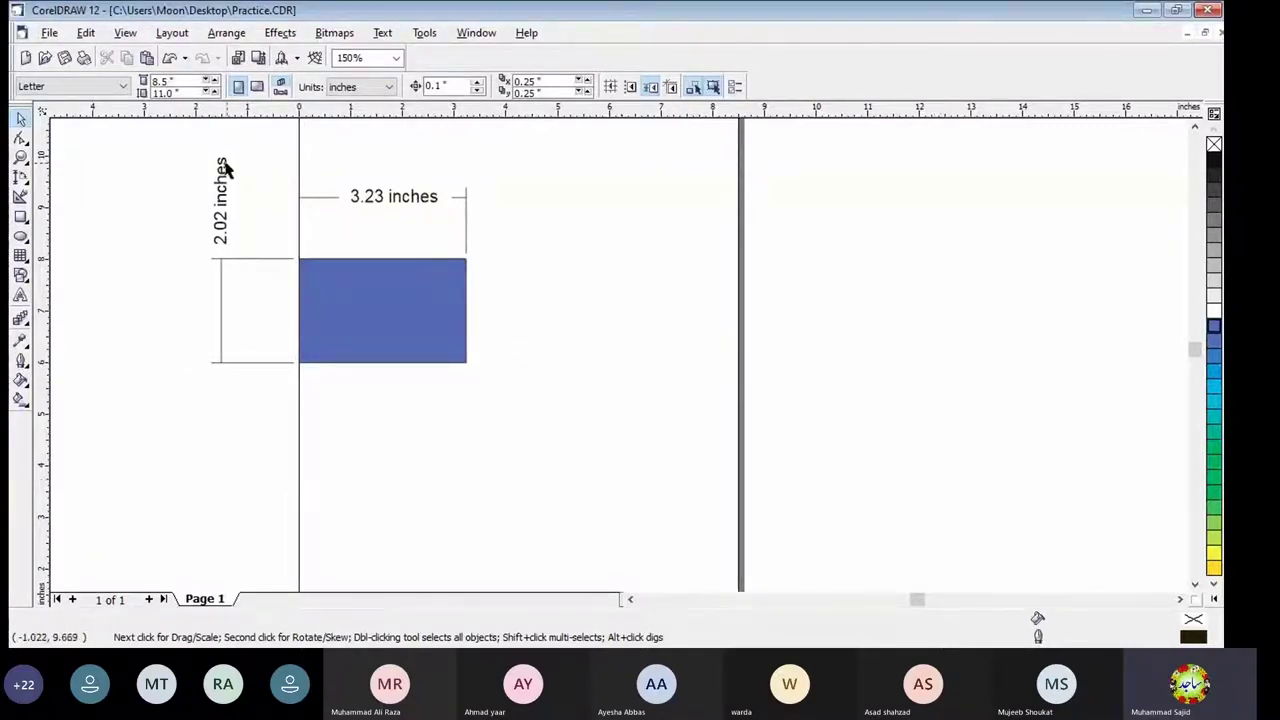
left_click_drag(163, 130, 524, 415)
key("Delete")
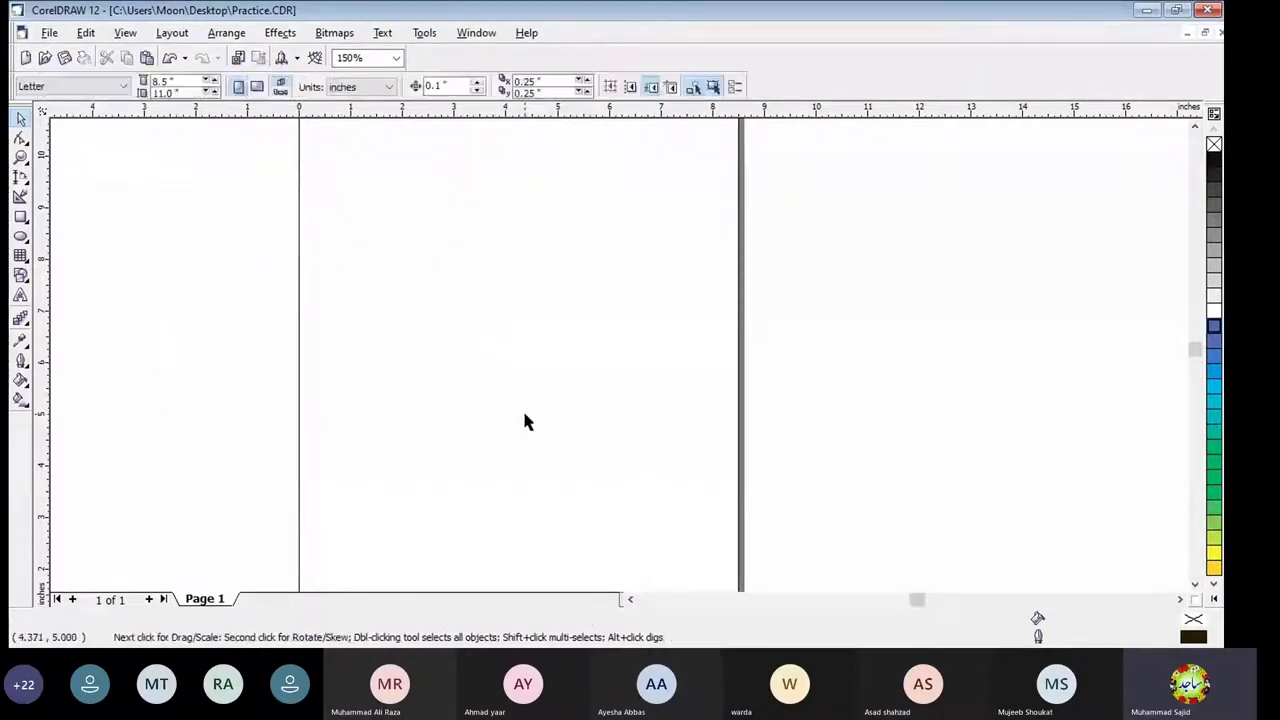
Draw a rectangle about 2.27 by 2.46 in filled RGB Blue and another about 2.60 by 2.74 in filled RGB Yellow to its right.
left_click(21, 217)
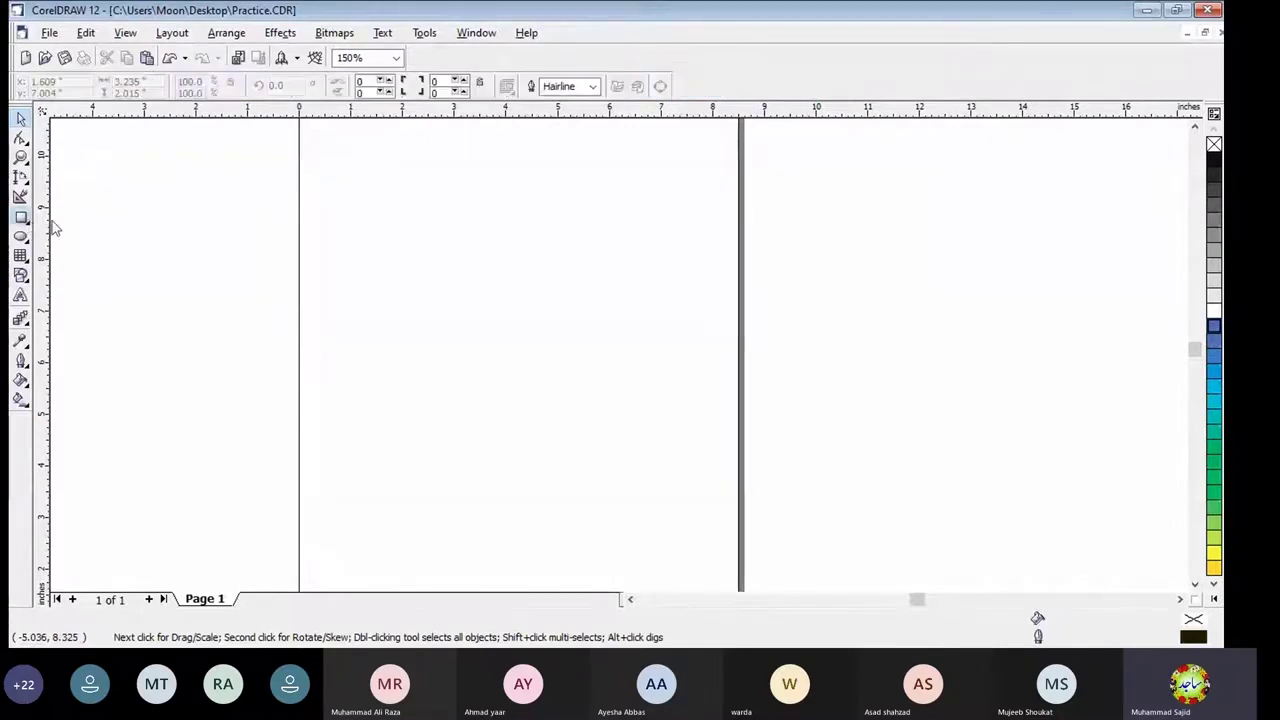
left_click_drag(335, 227, 452, 353)
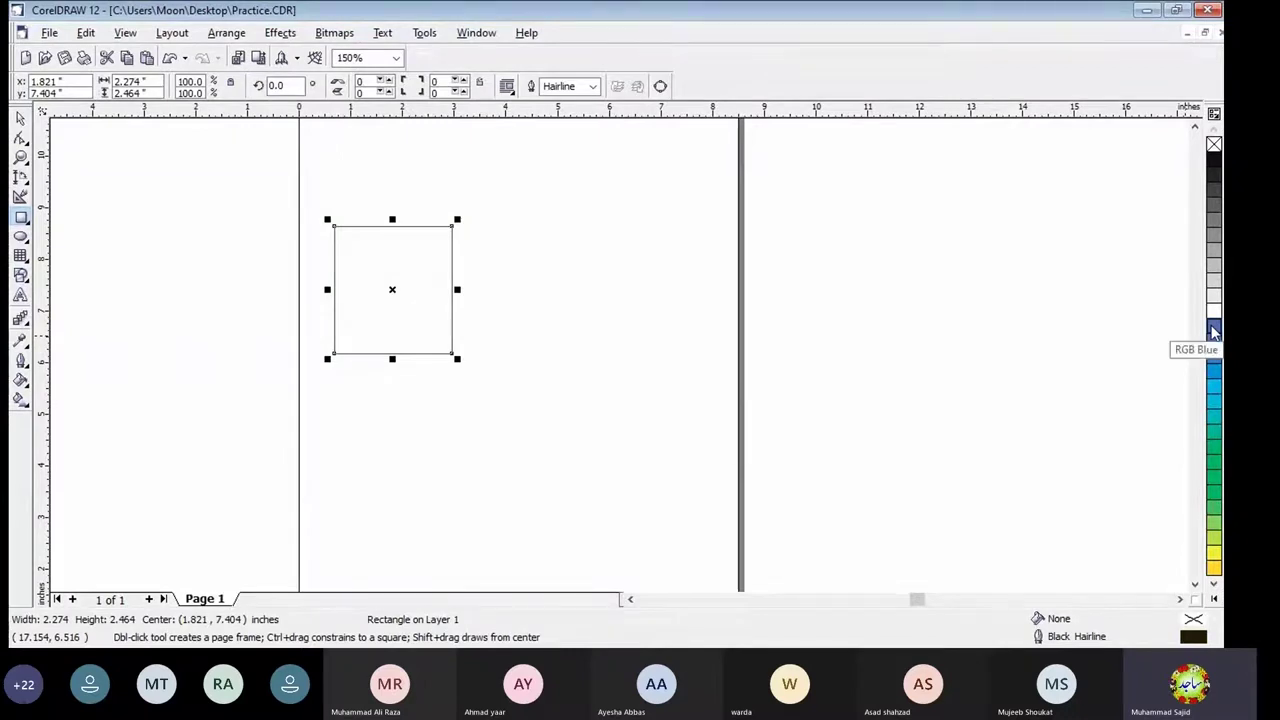
left_click(1214, 330)
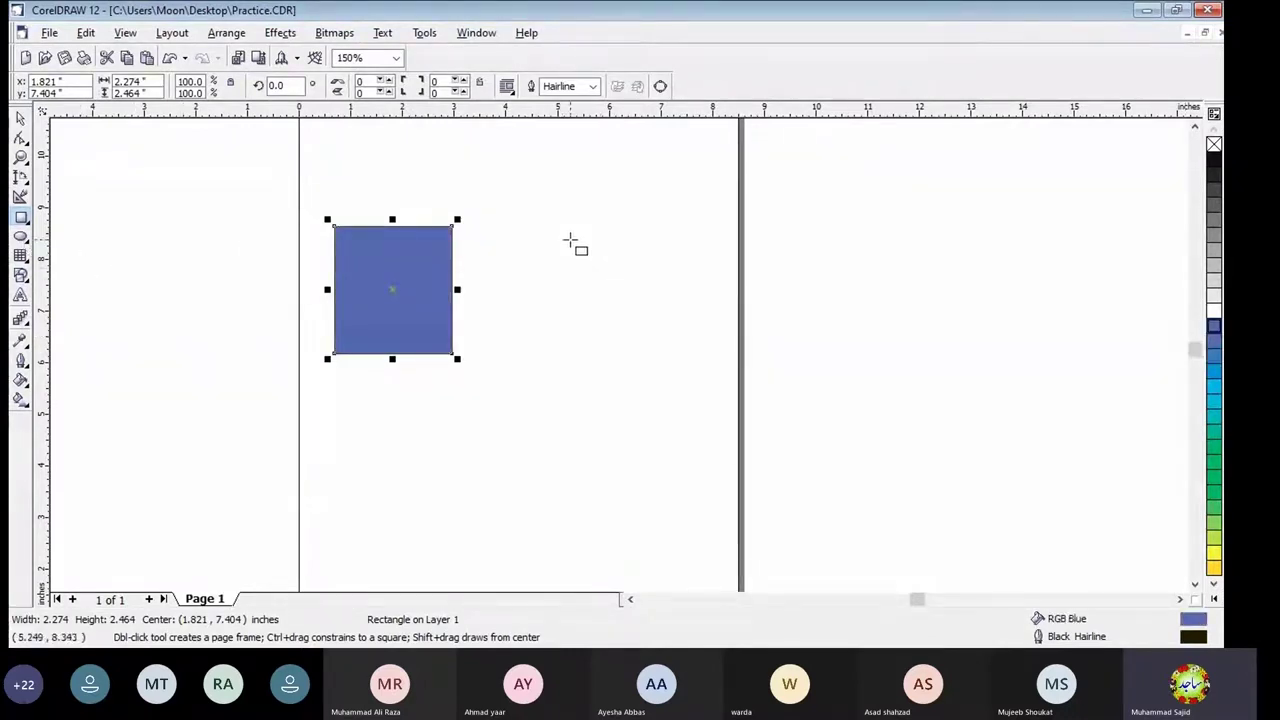
left_click_drag(617, 240, 752, 381)
left_click(1214, 553)
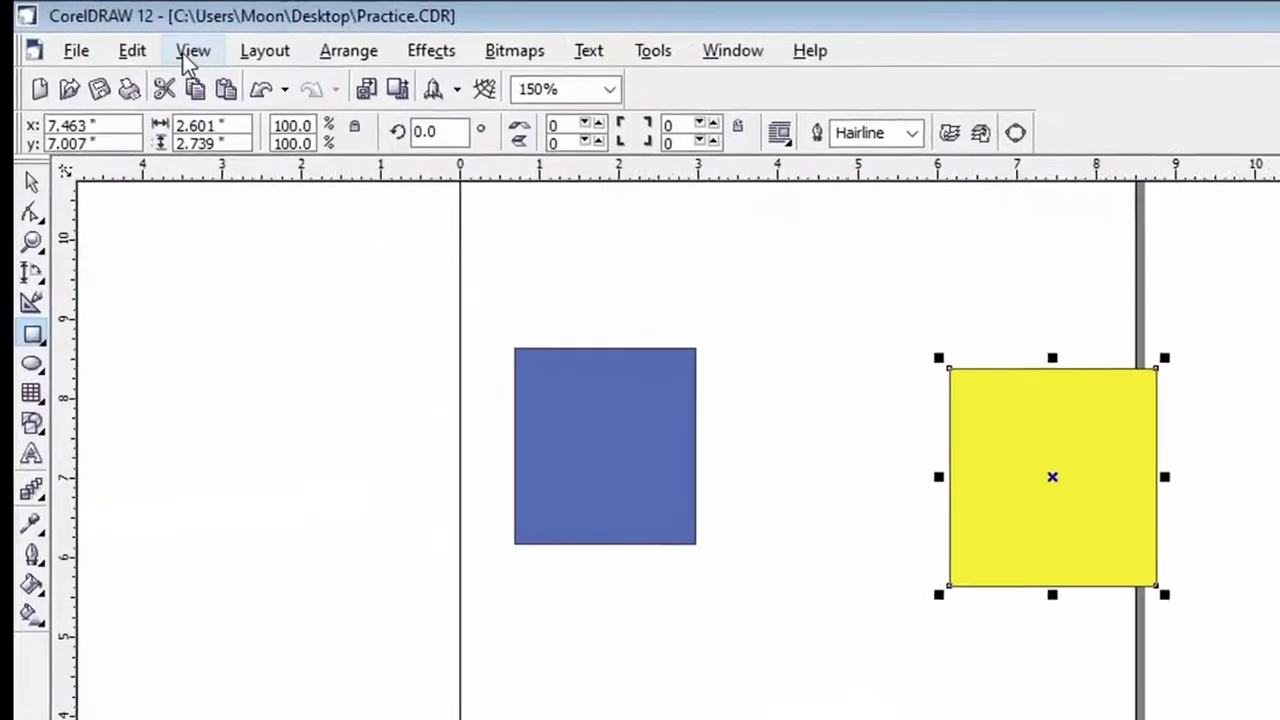
Examine the Snap to Objects options and modes, switching snapping off and back on.
left_click(127, 37)
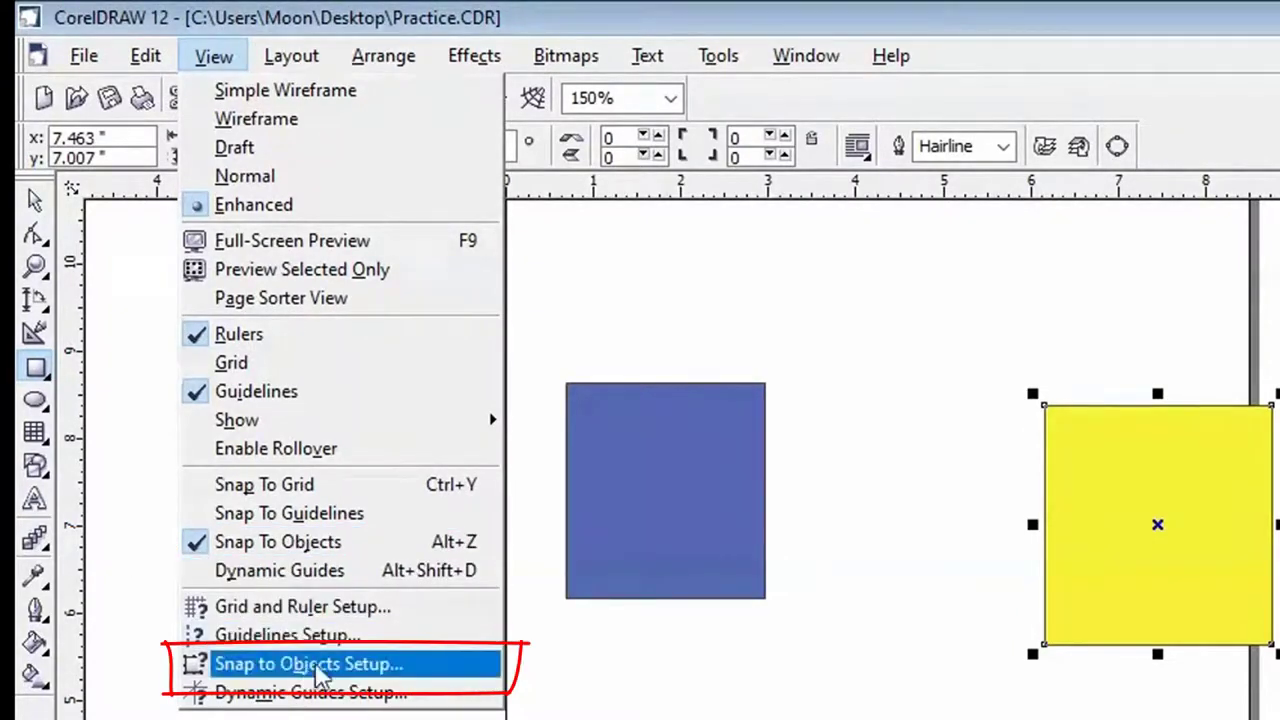
left_click(318, 670)
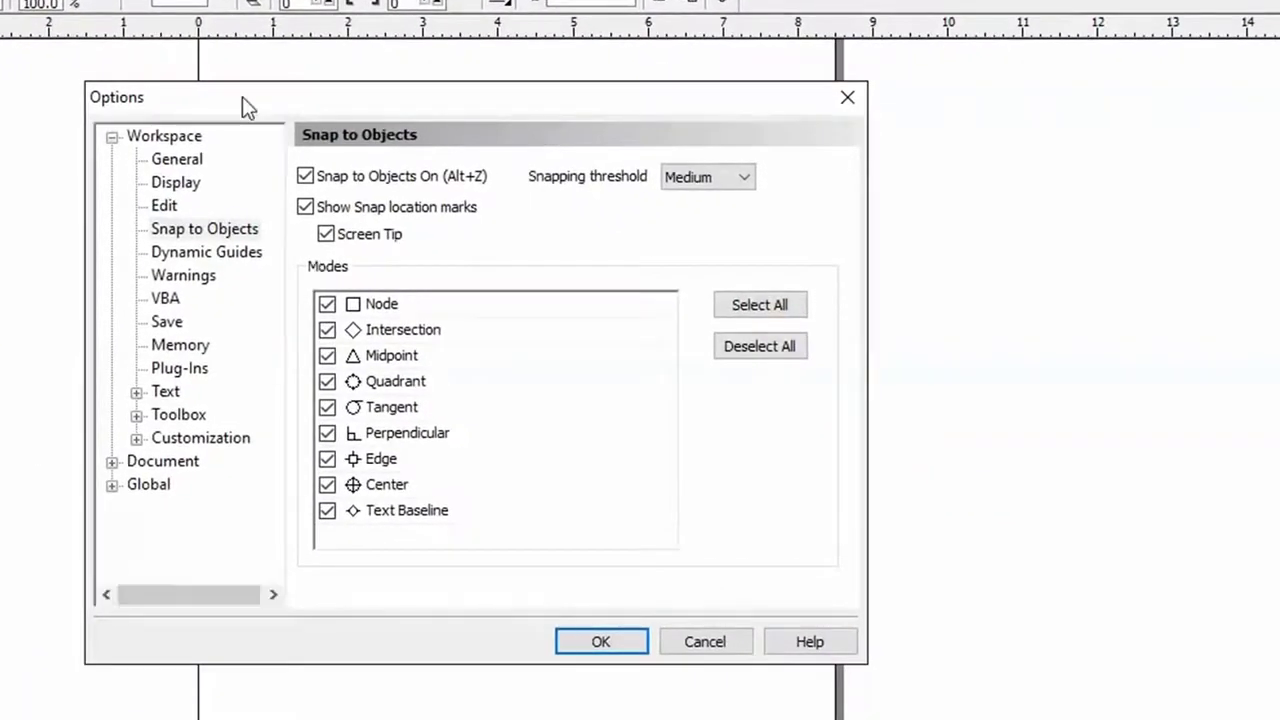
left_click(200, 232)
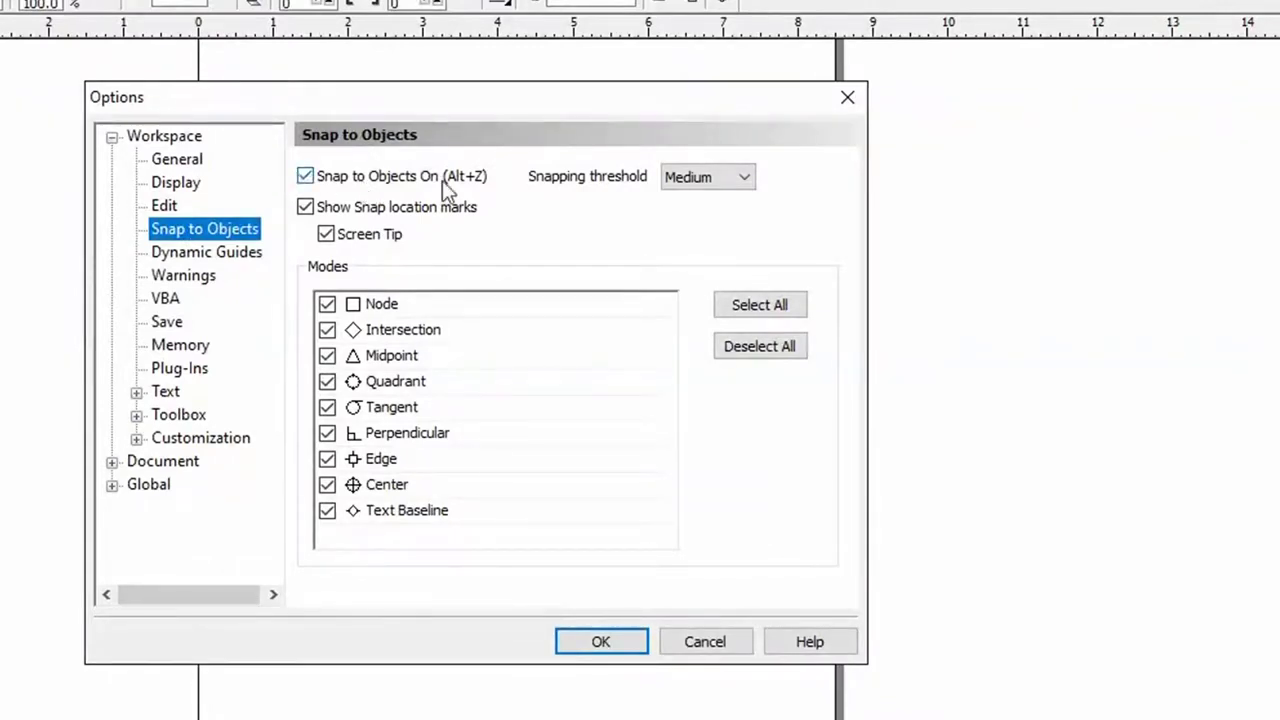
double_click(306, 176)
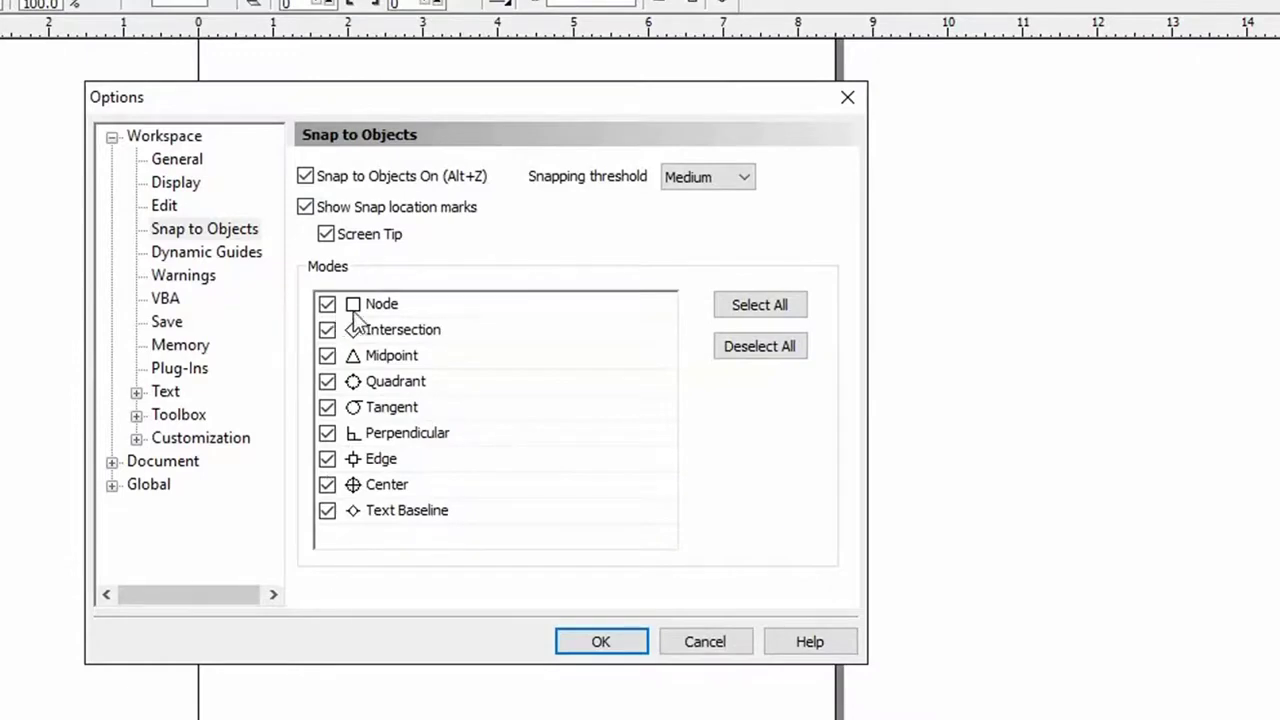
left_click(605, 643)
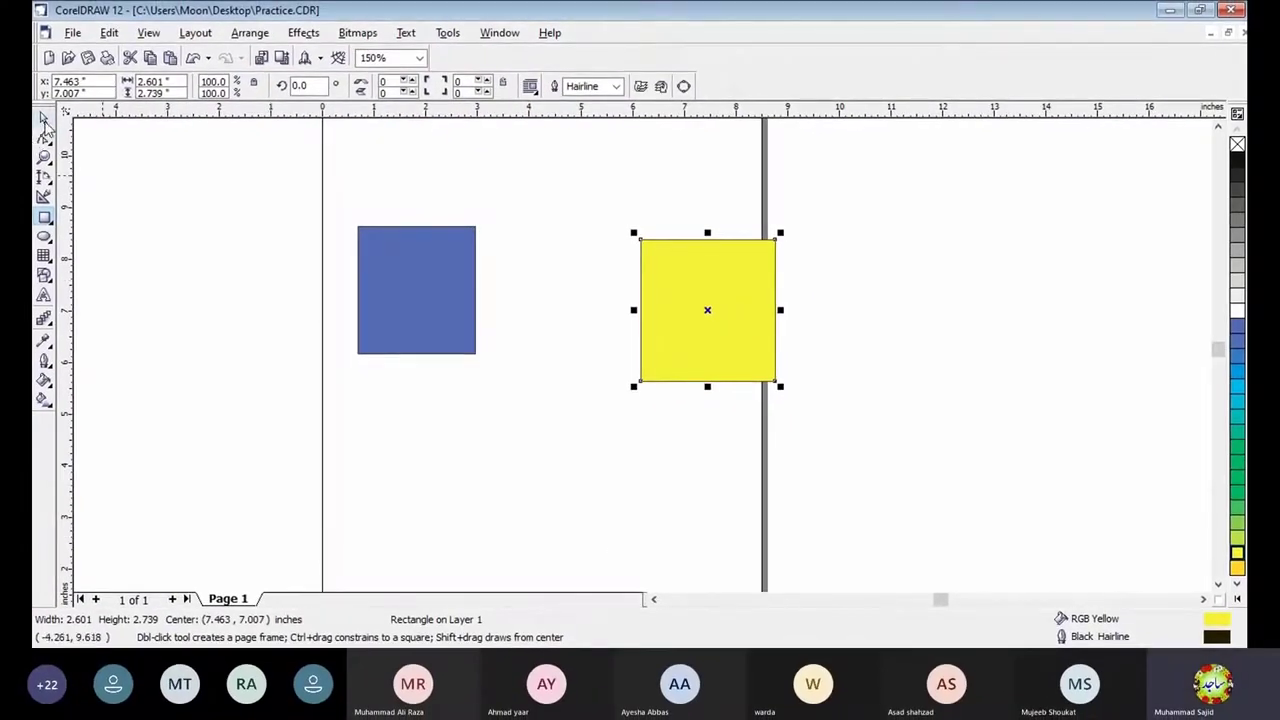
Move the blue rectangle by its upper-right node and snap it to the yellow rectangle's upper-left node.
left_click(44, 119)
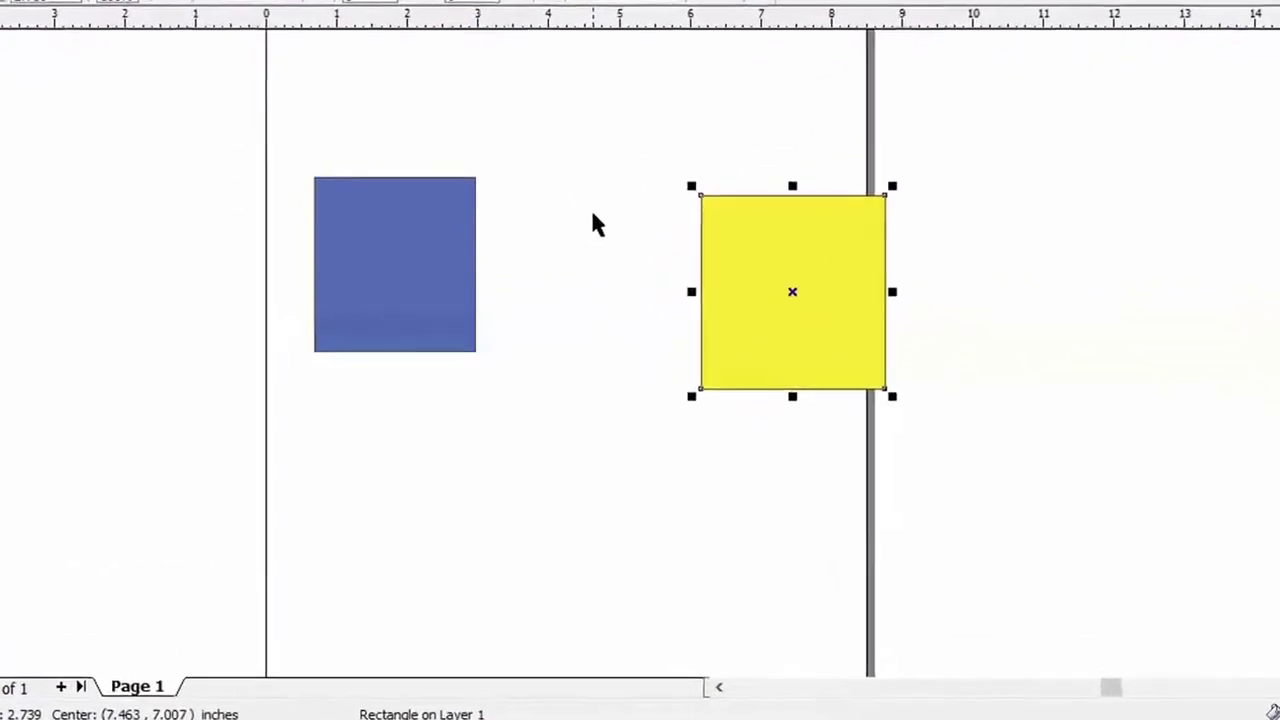
left_click(432, 204)
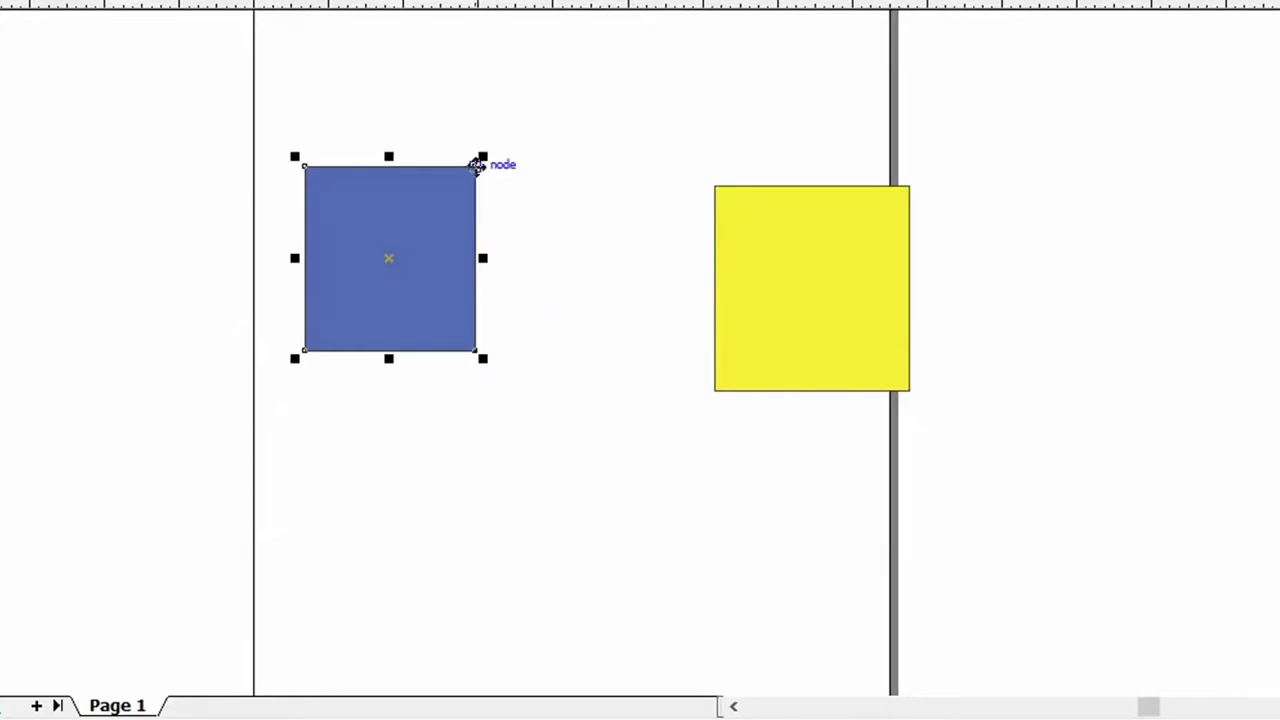
left_click_drag(477, 164, 709, 184)
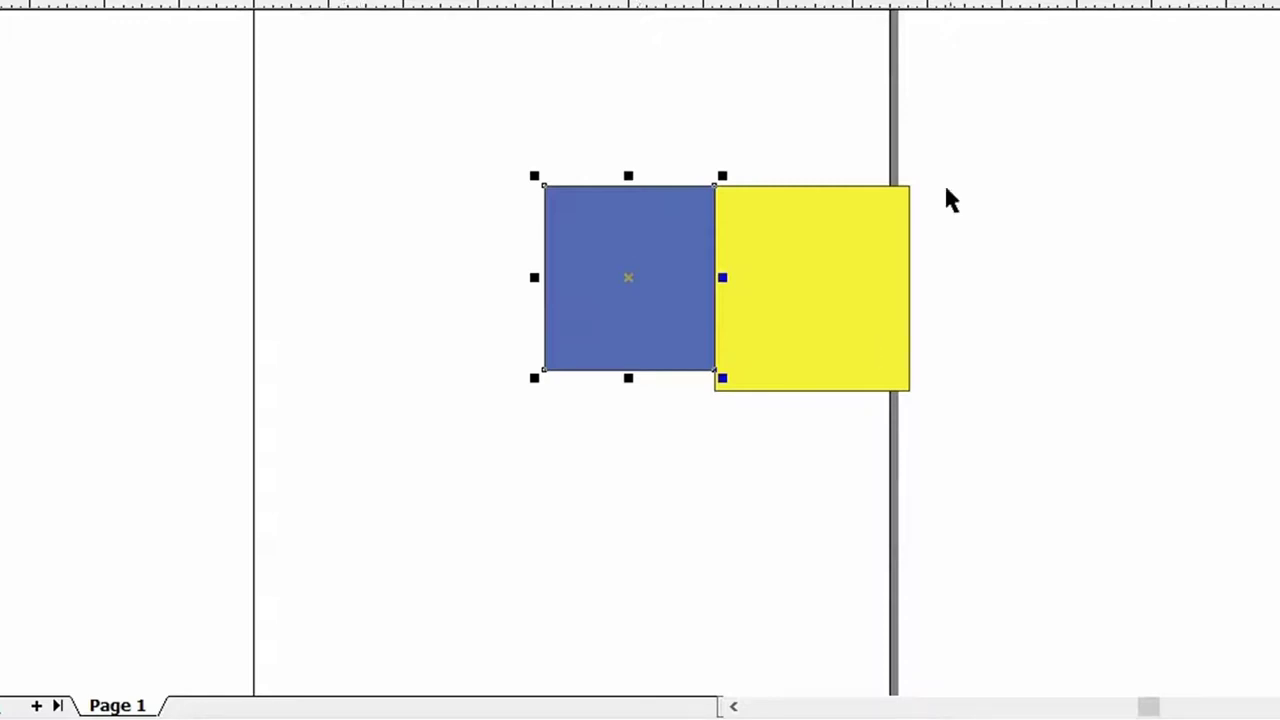
left_click(1000, 265)
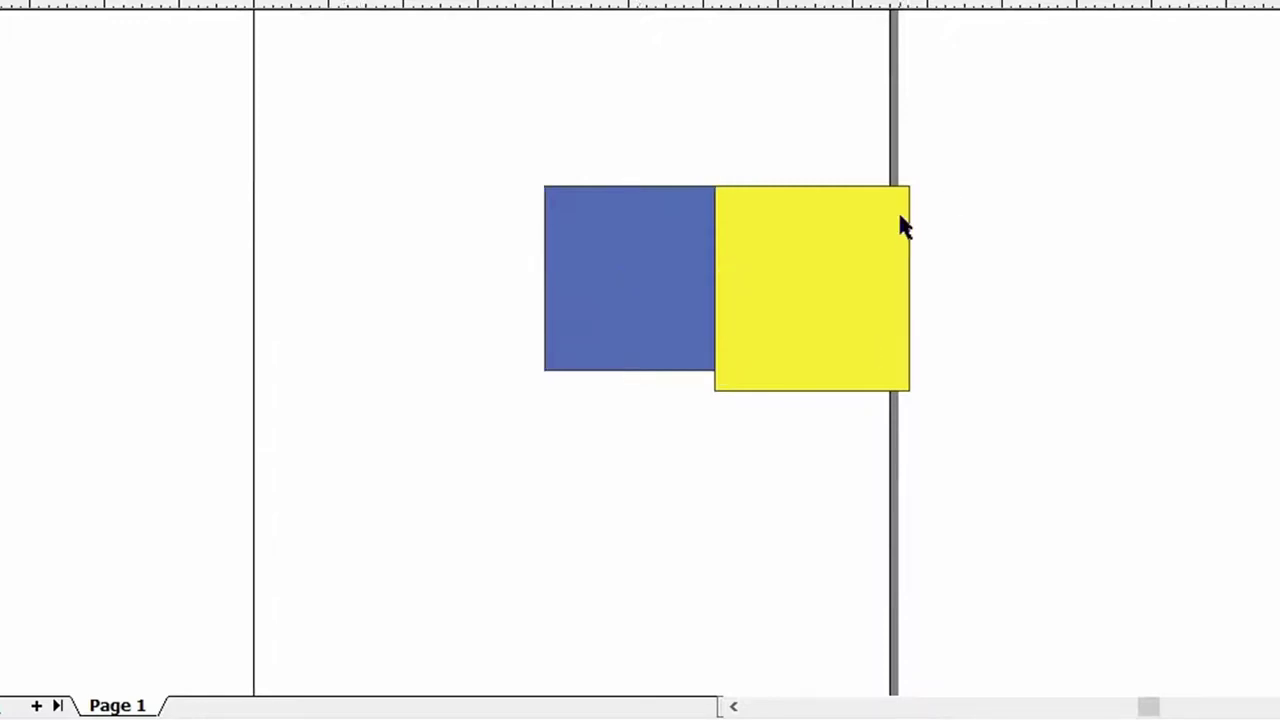
Pull the blue rectangle away from the yellow one and snap its top-edge midpoint to the yellow rectangle's lower-left node.
left_click(899, 217)
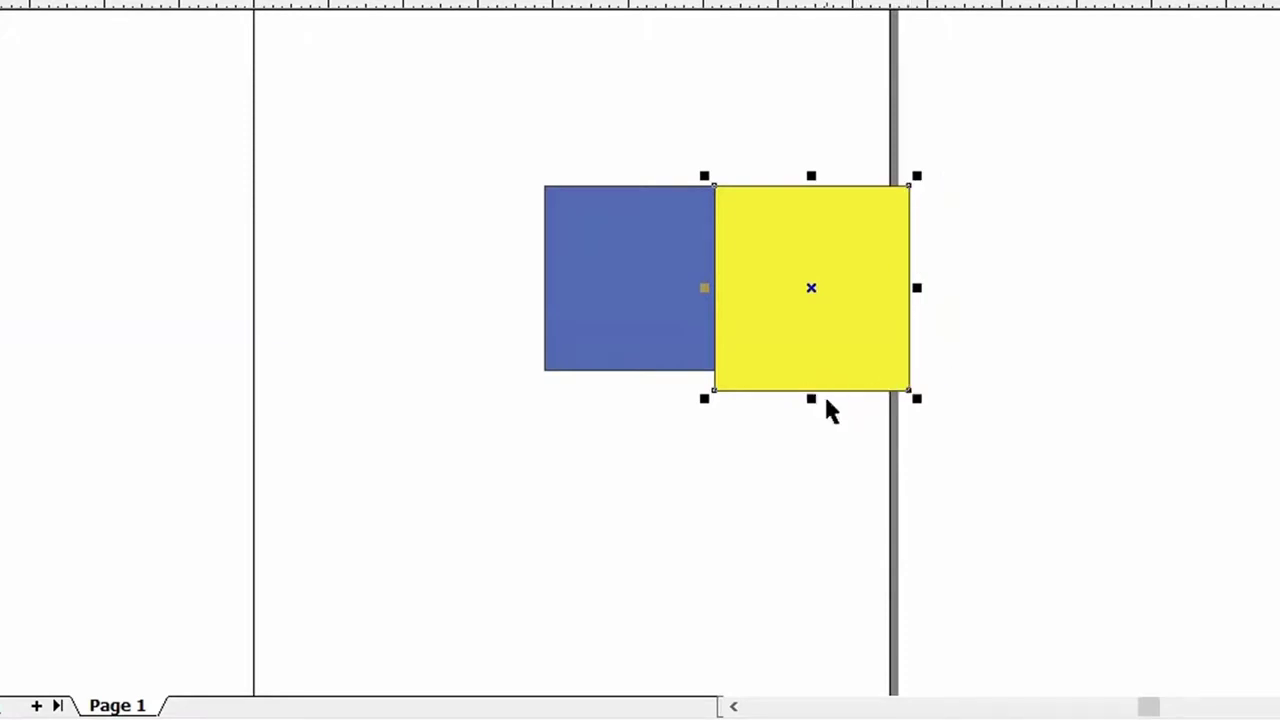
left_click(620, 277)
left_click_drag(624, 285, 457, 303)
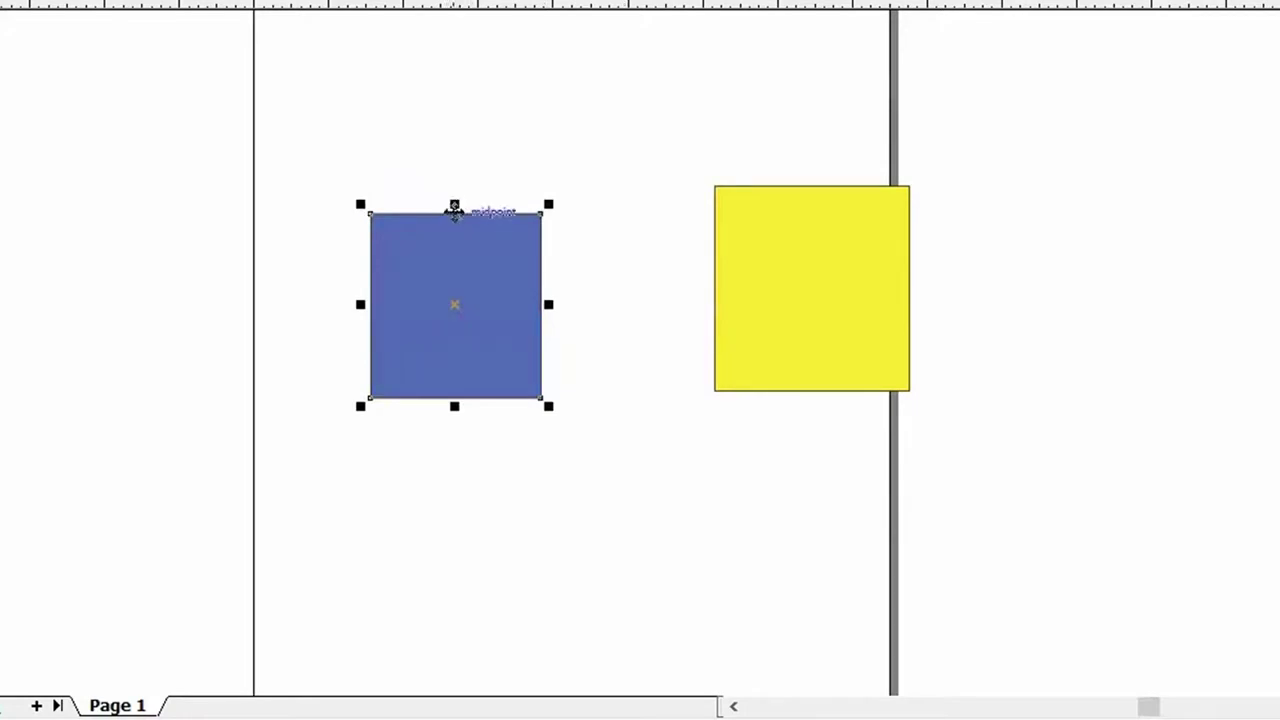
left_click_drag(454, 208, 714, 397)
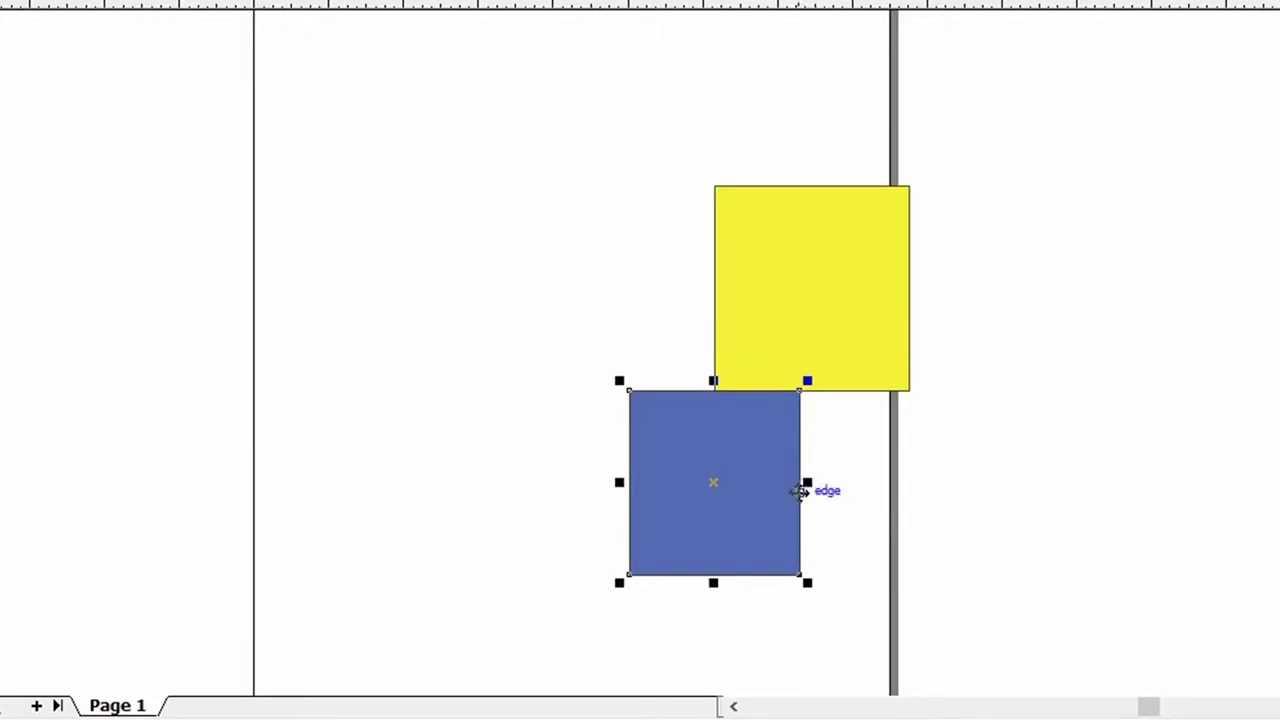
Move the blue rectangle by its right edge to the midpoint of the yellow rectangle's left edge, and select the yellow rectangle.
left_click_drag(801, 491, 707, 302)
mouse_move(702, 306)
left_mouse_down()
mouse_move(713, 312)
mouse_move(717, 287)
left_mouse_up()
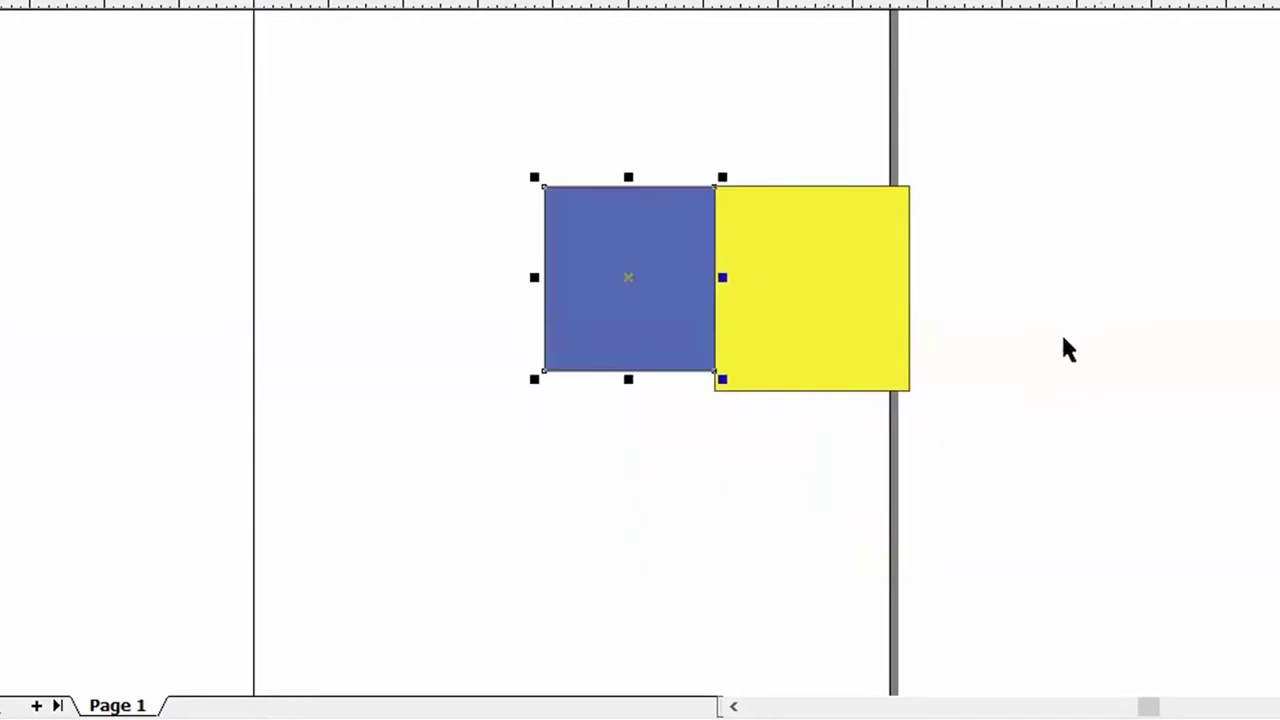
left_click(787, 286)
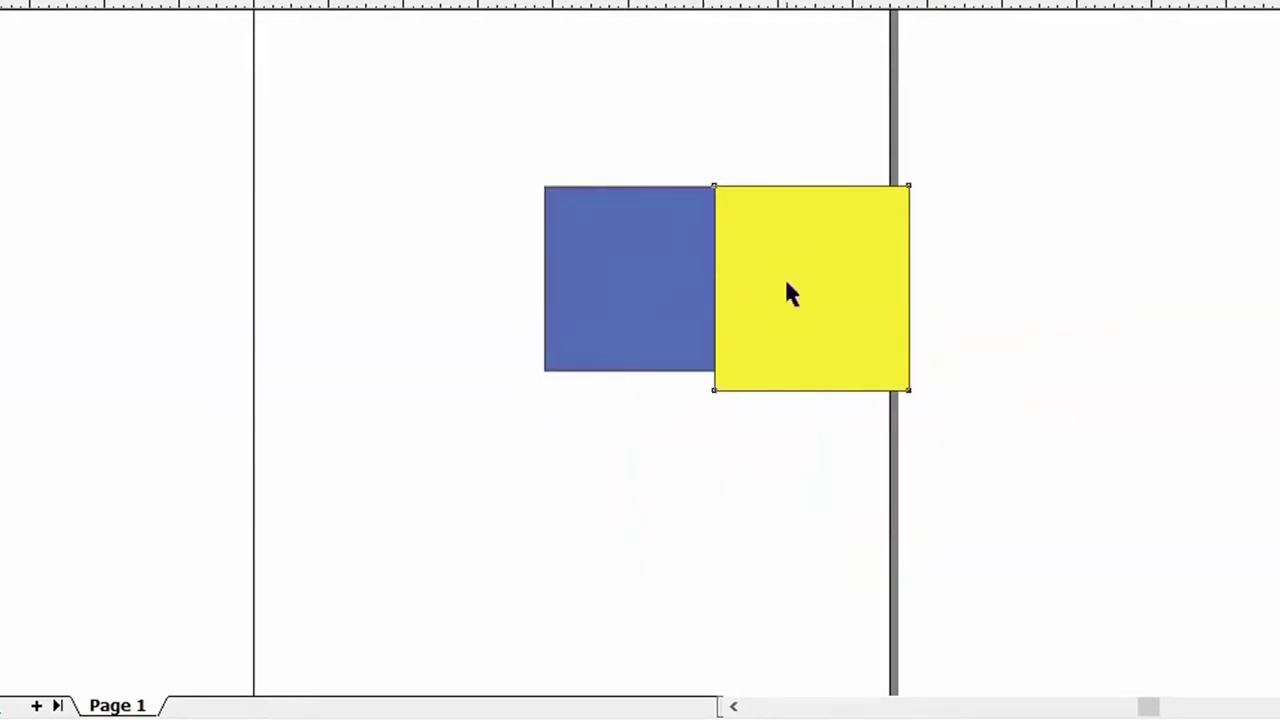
left_click(786, 284)
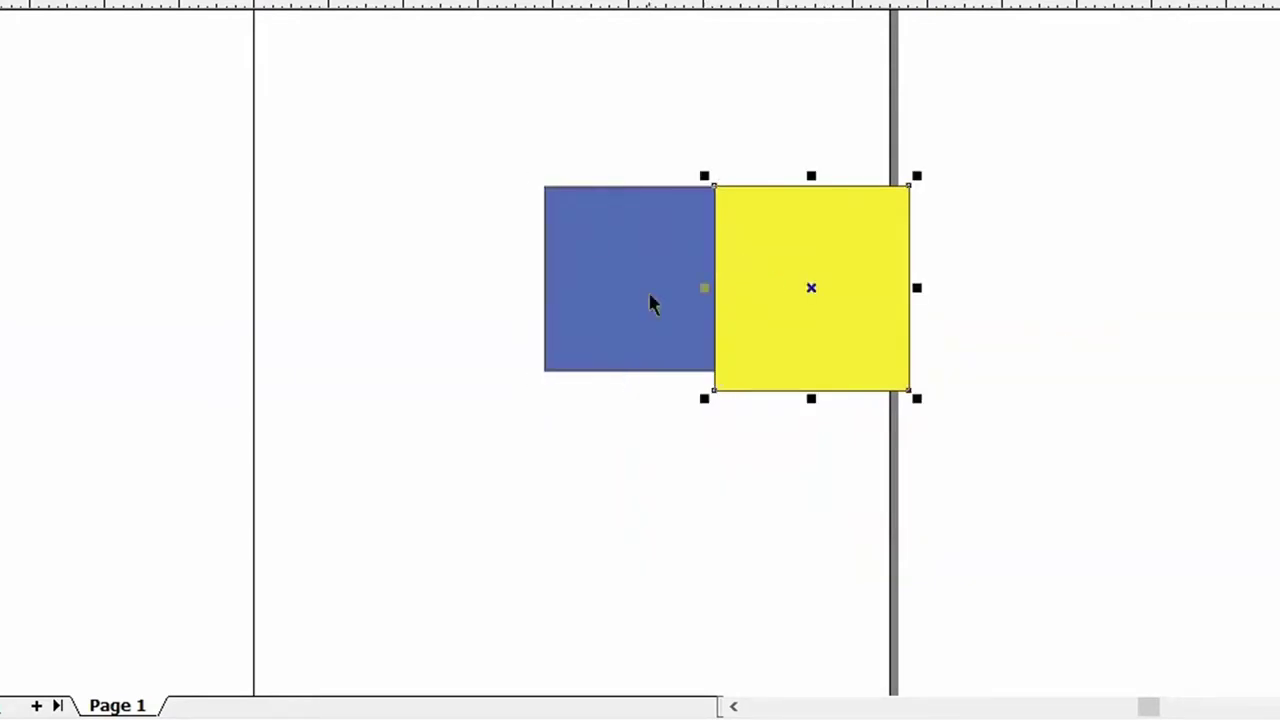
Undo the last move, snap the blue rectangle's right-edge midpoint to the yellow rectangle's left-edge midpoint, and select the yellow rectangle.
key("ctrl+z")
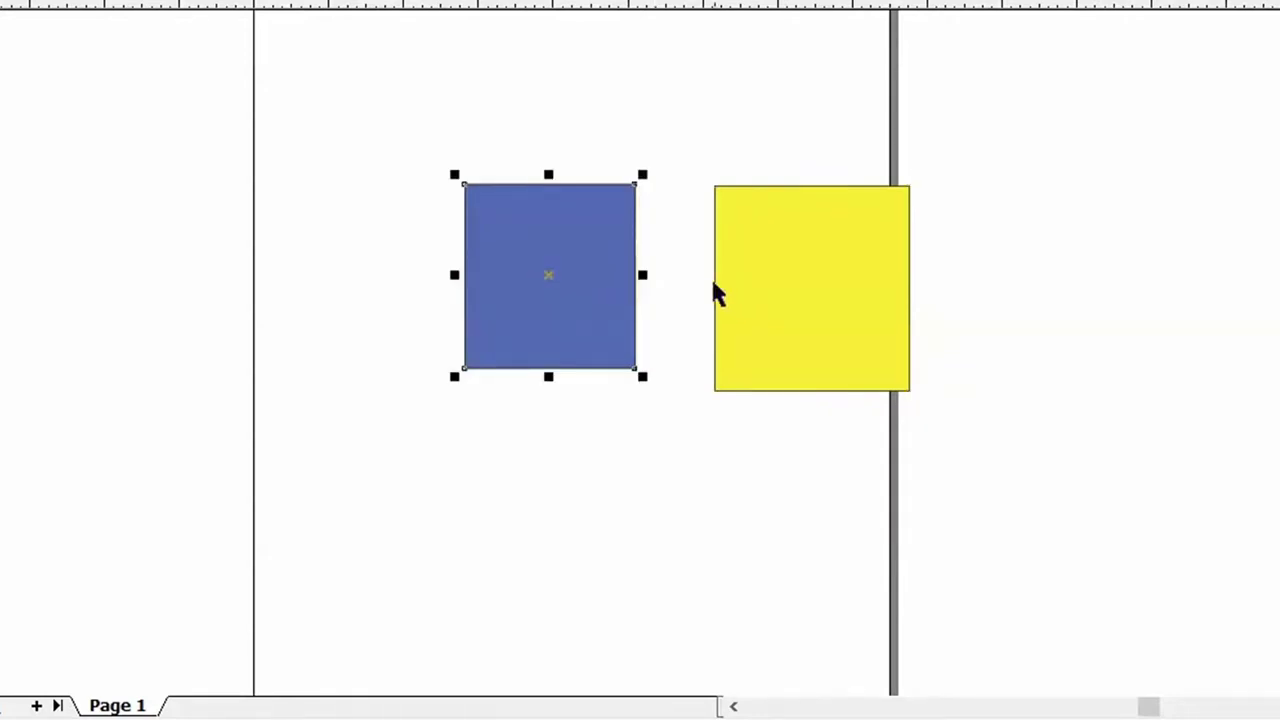
left_click_drag(643, 274, 724, 287)
left_click(810, 290)
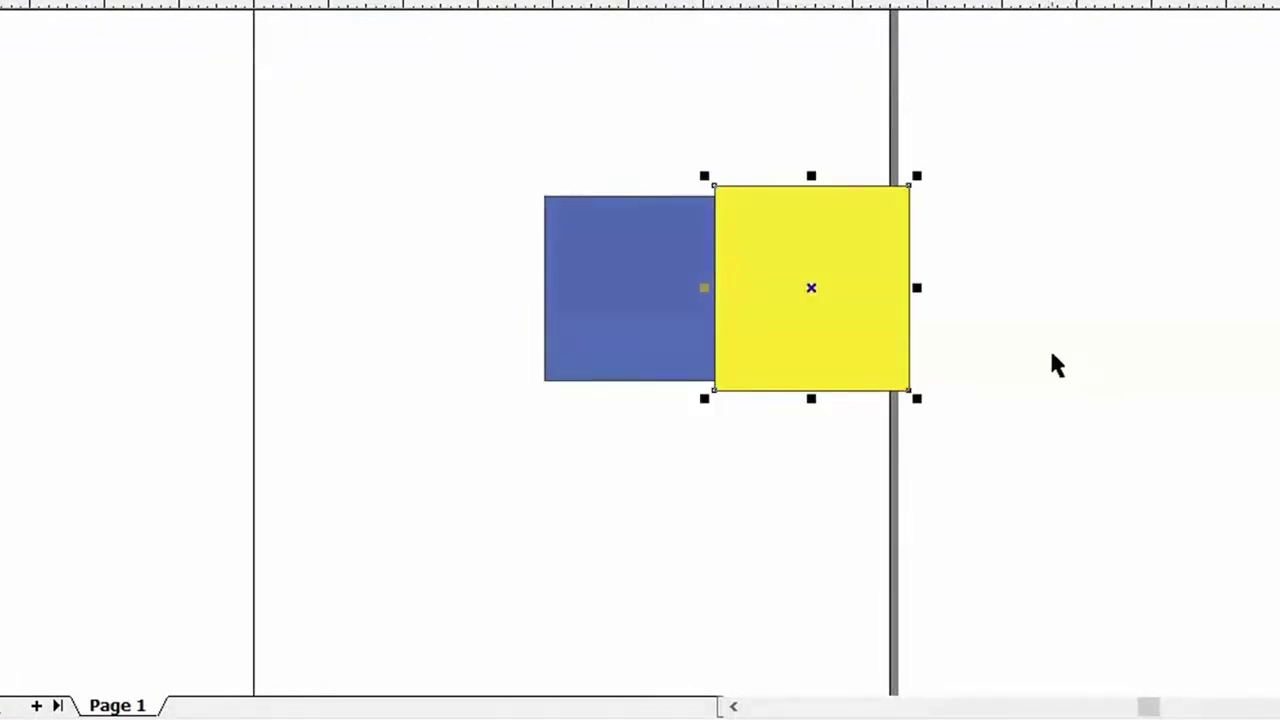
Snap the blue rectangle's center onto the yellow rectangle's center, and move it back out to the yellow rectangle's left side.
left_click(1051, 360)
left_click(646, 294)
left_click(794, 317)
left_click(628, 292)
left_click_drag(628, 292, 810, 289)
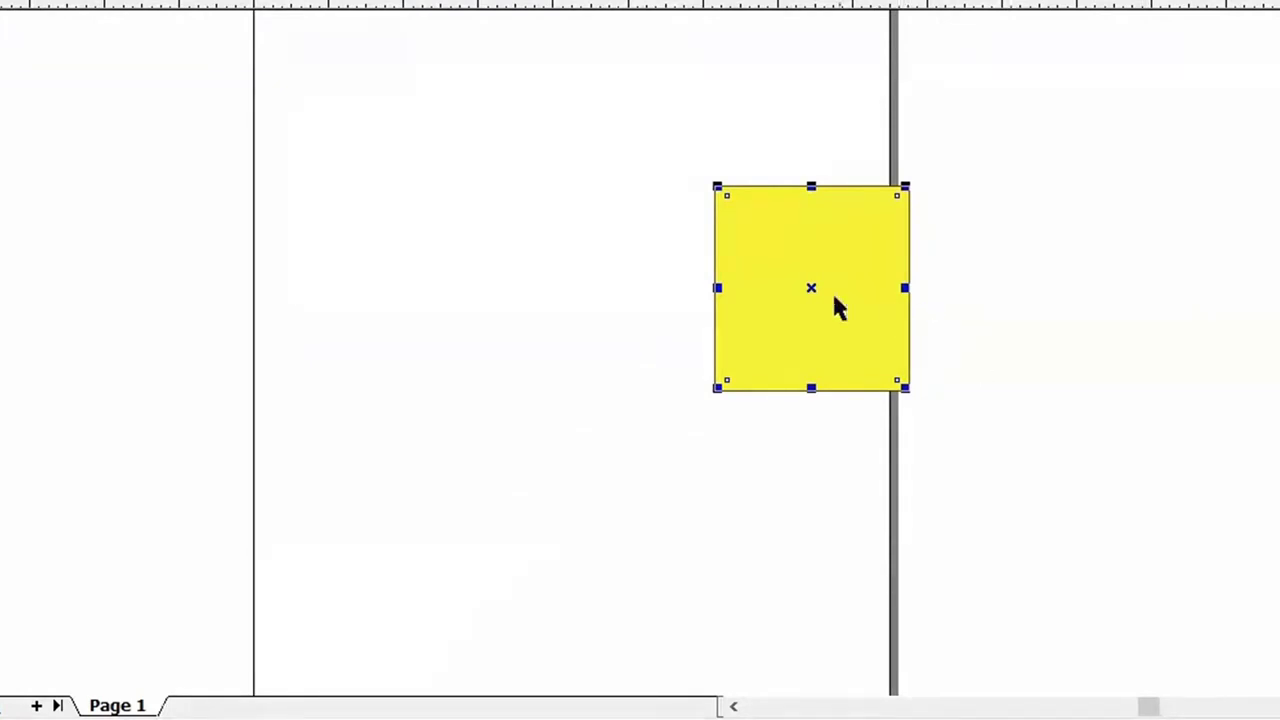
left_click_drag(817, 290, 572, 268)
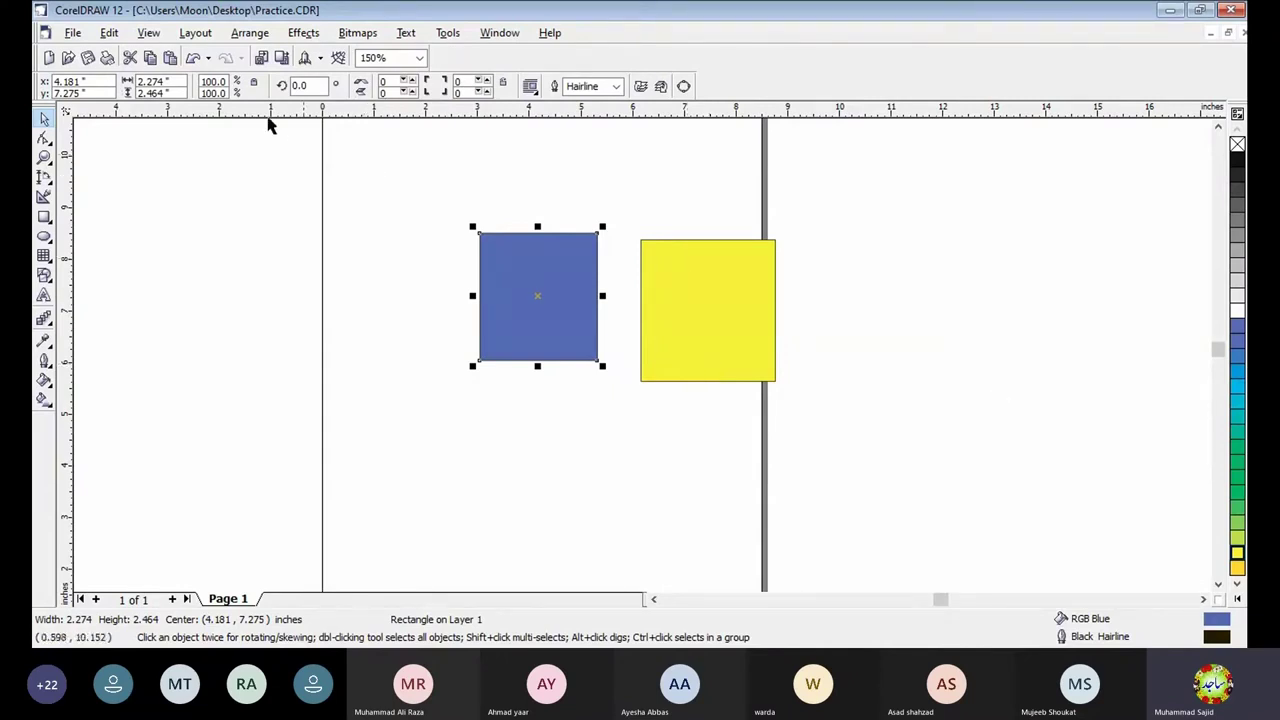
Enable Snap To Guidelines and add a vertical guideline at about -1.02 inches and a horizontal guideline at about 8.77 inches.
left_click(150, 34)
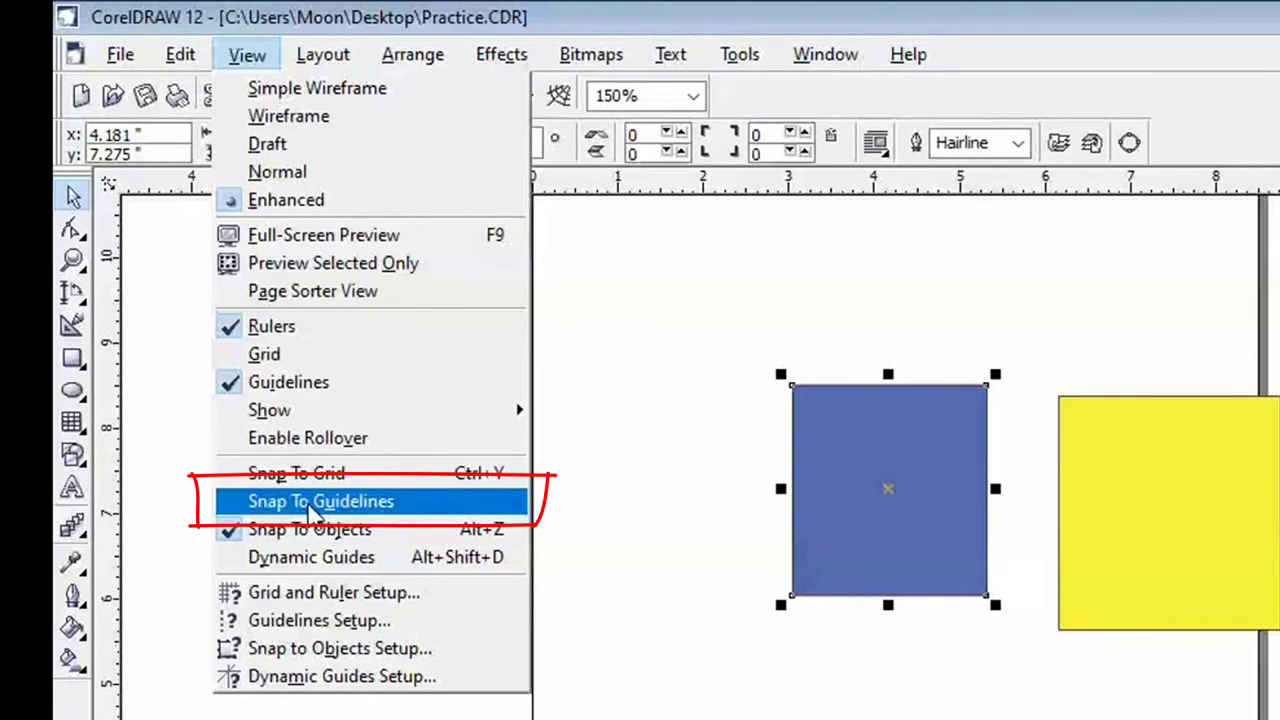
left_click(308, 503)
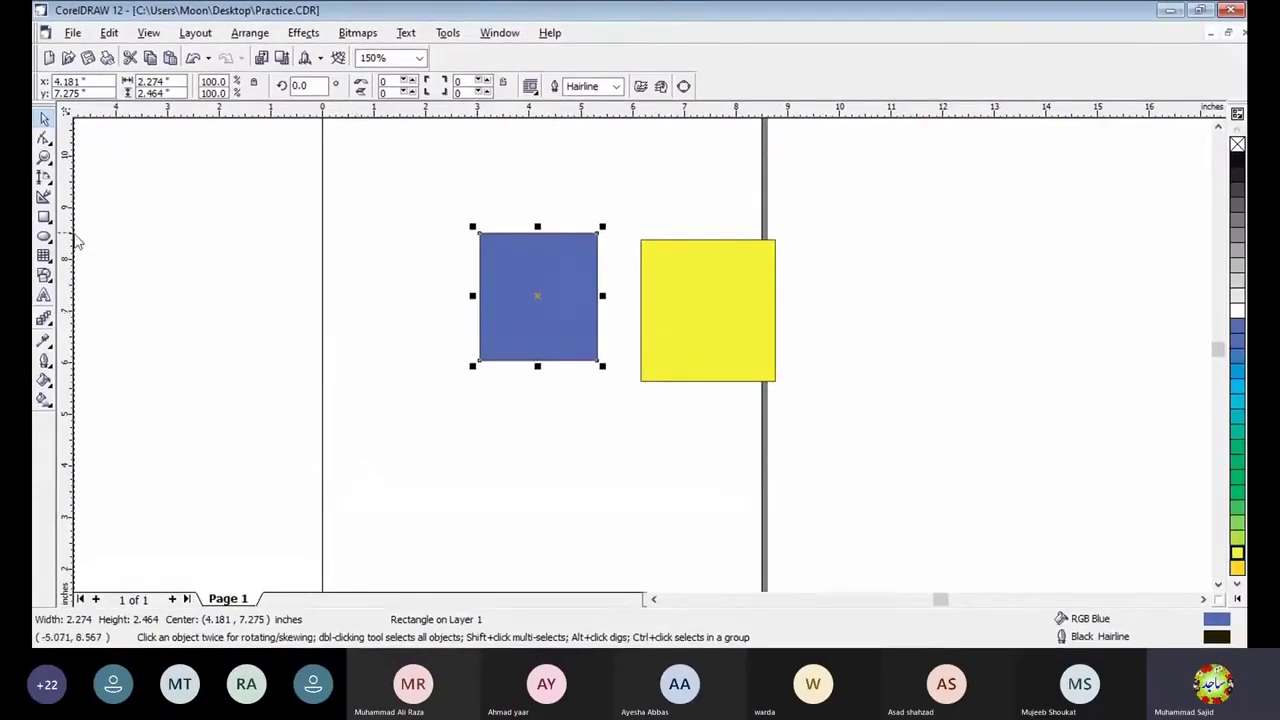
left_click_drag(70, 237, 270, 326)
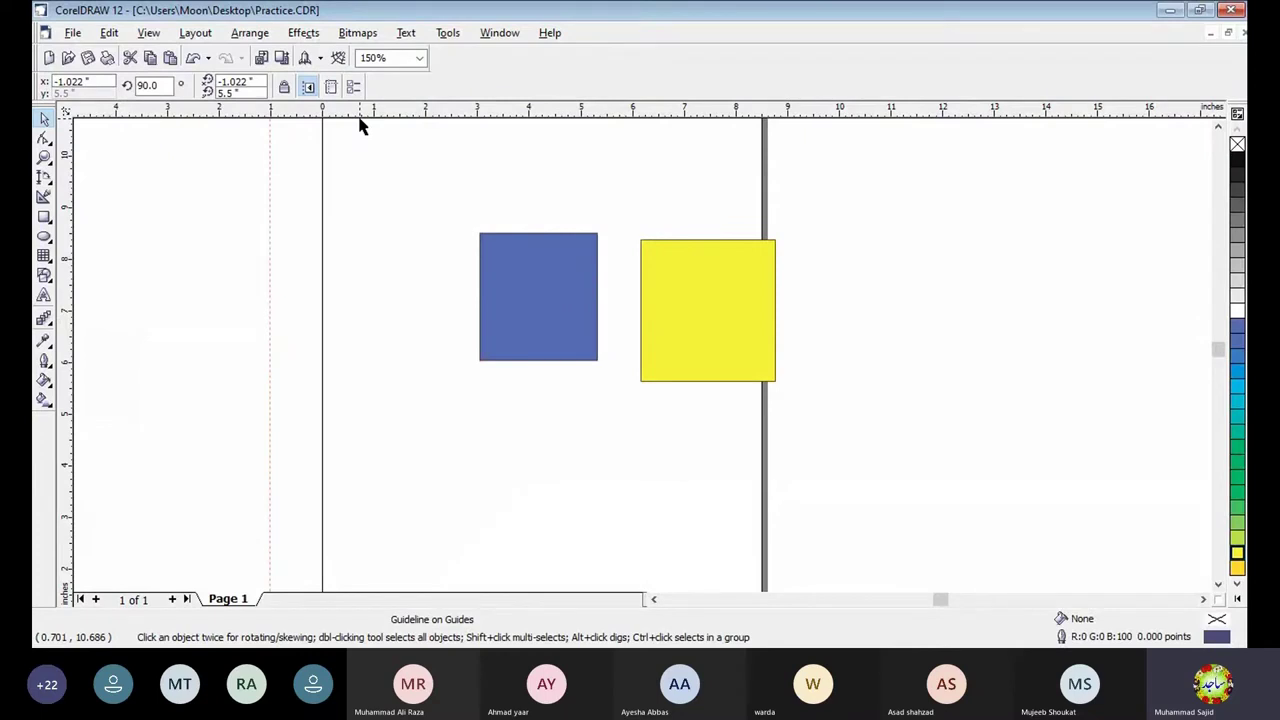
mouse_move(362, 124)
left_mouse_down()
mouse_move(354, 223)
mouse_move(249, 220)
mouse_move(285, 218)
left_mouse_up()
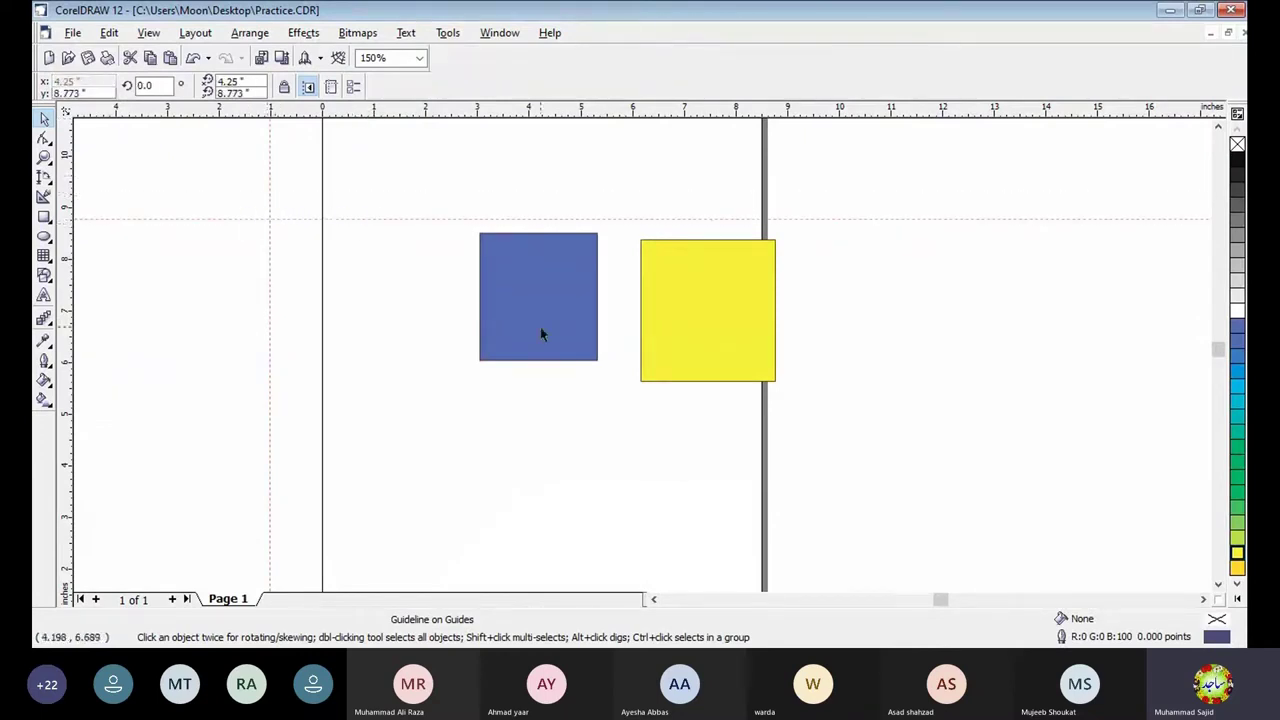
Move the blue rectangle by its upper-left node and snap it to the intersection of the two guidelines.
left_click(540, 334)
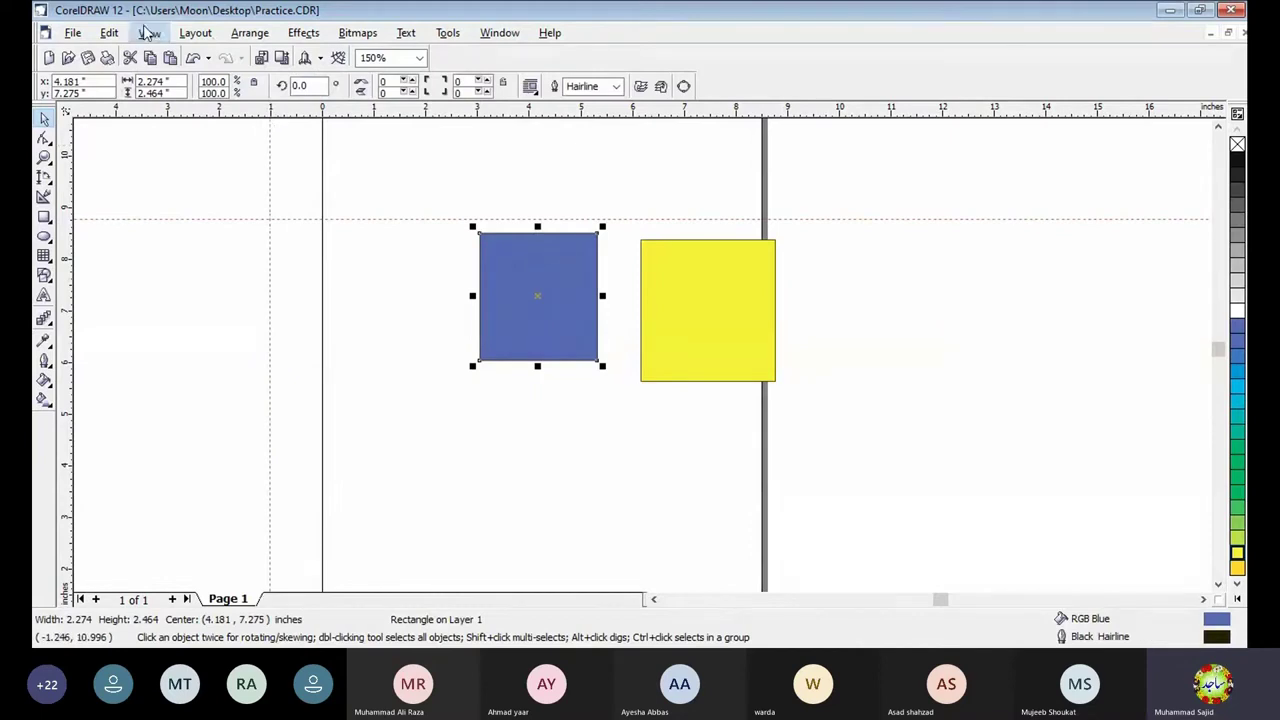
left_click(148, 32)
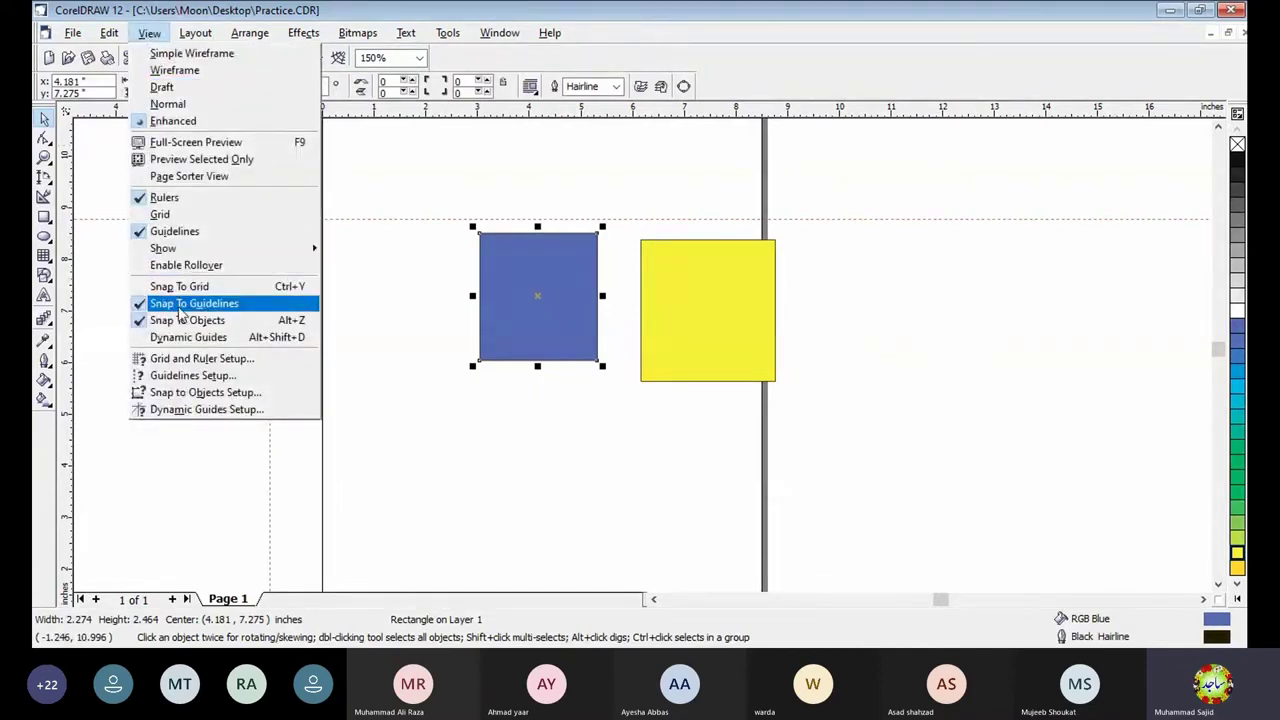
left_click(474, 57)
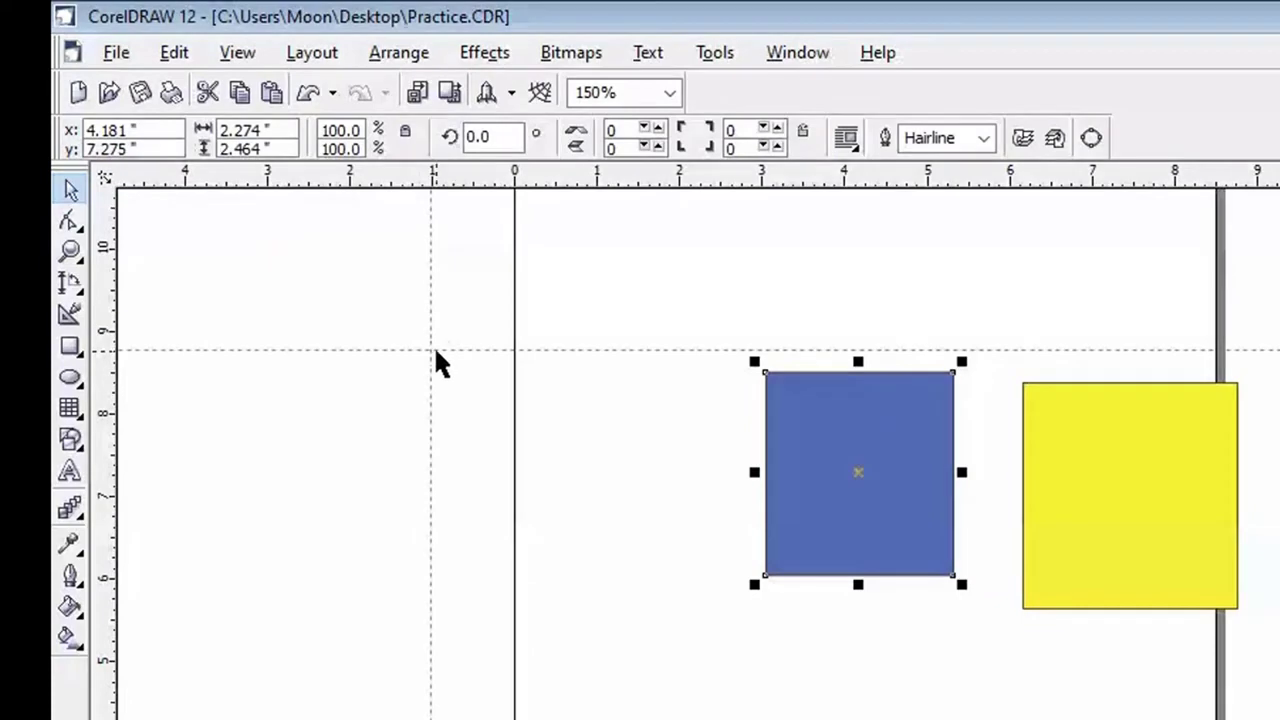
left_click_drag(765, 372, 432, 352)
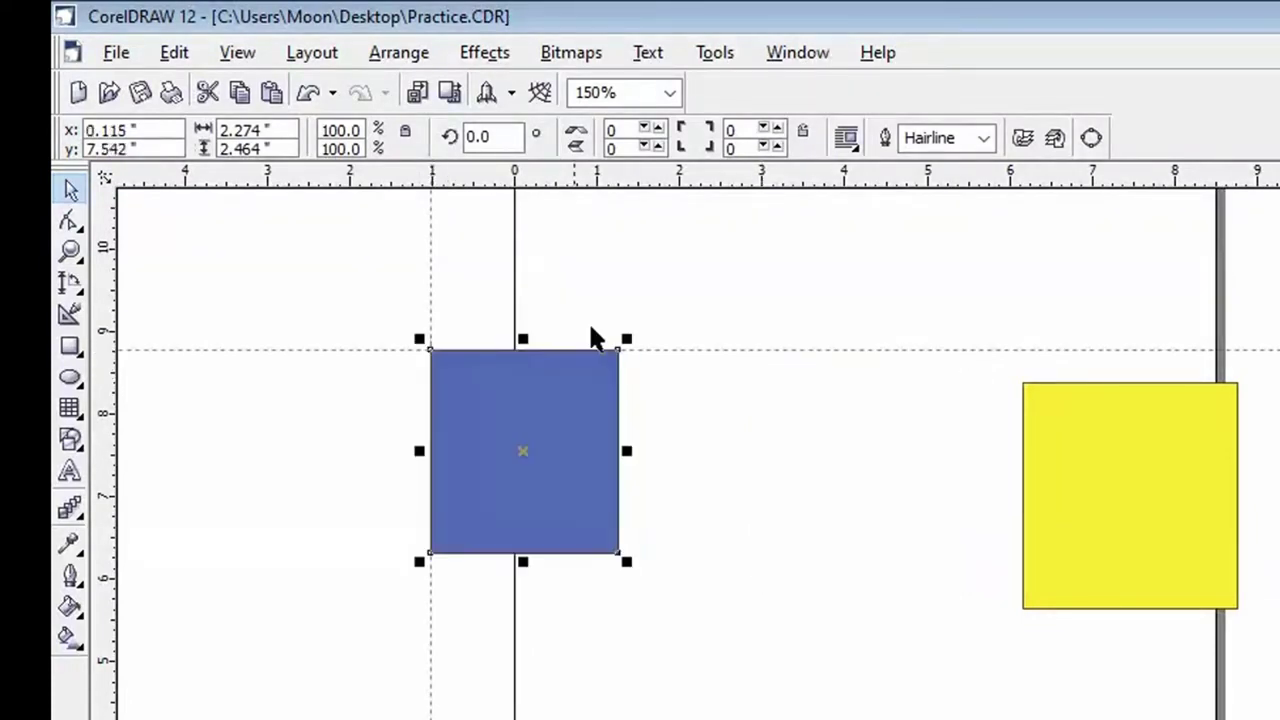
Move the yellow rectangle by its top edge and snap that edge to the horizontal guideline.
left_click(855, 345)
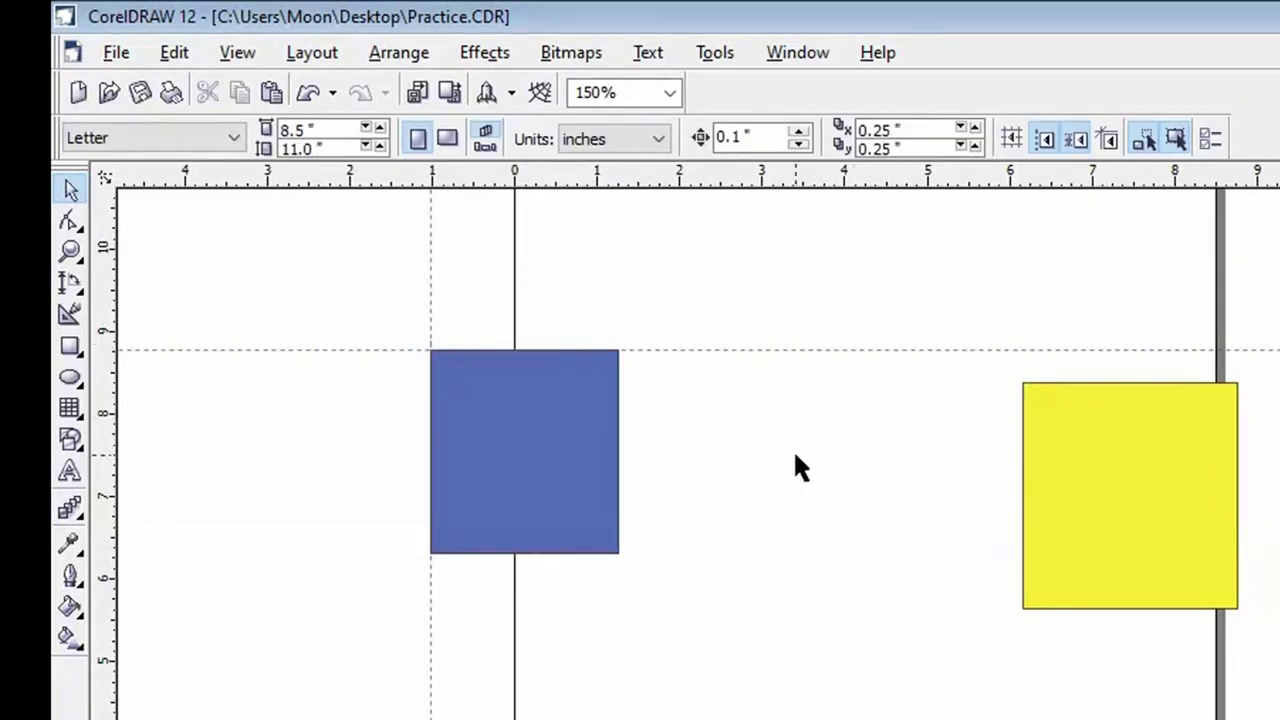
left_click(1138, 404)
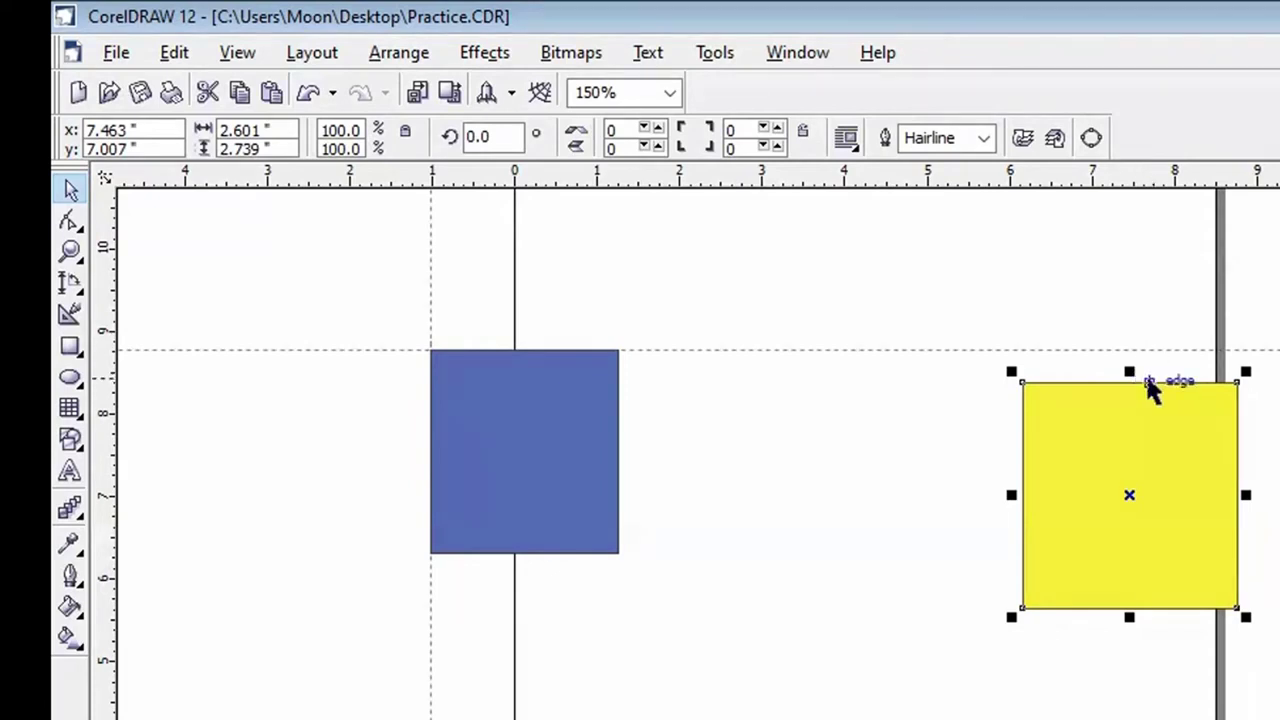
left_click_drag(1151, 380, 1147, 355)
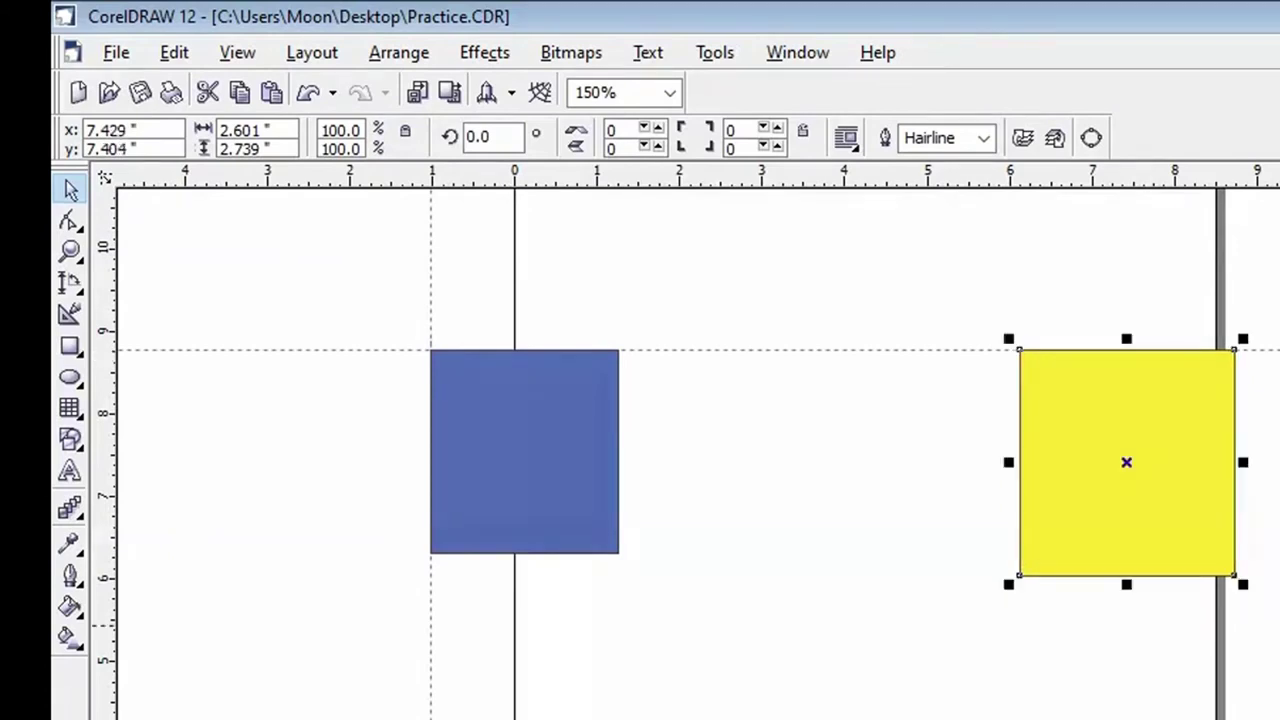